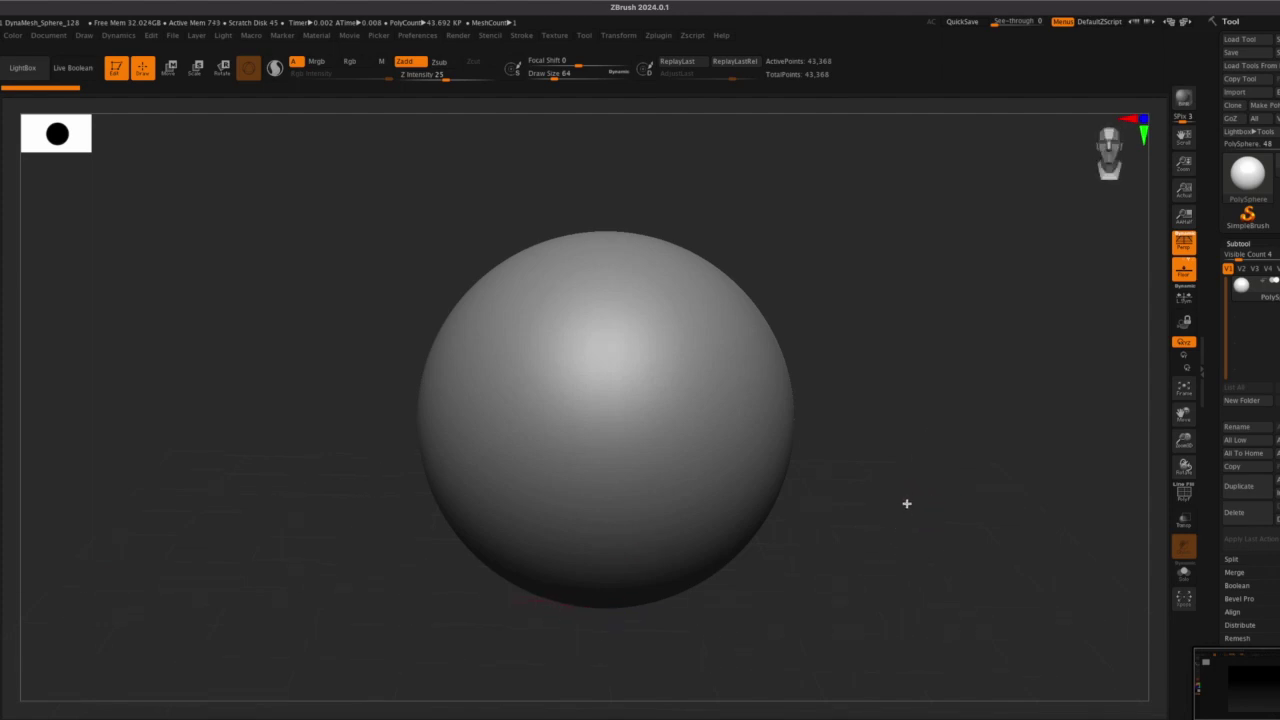
drag(1185, 414, 1199, 377)
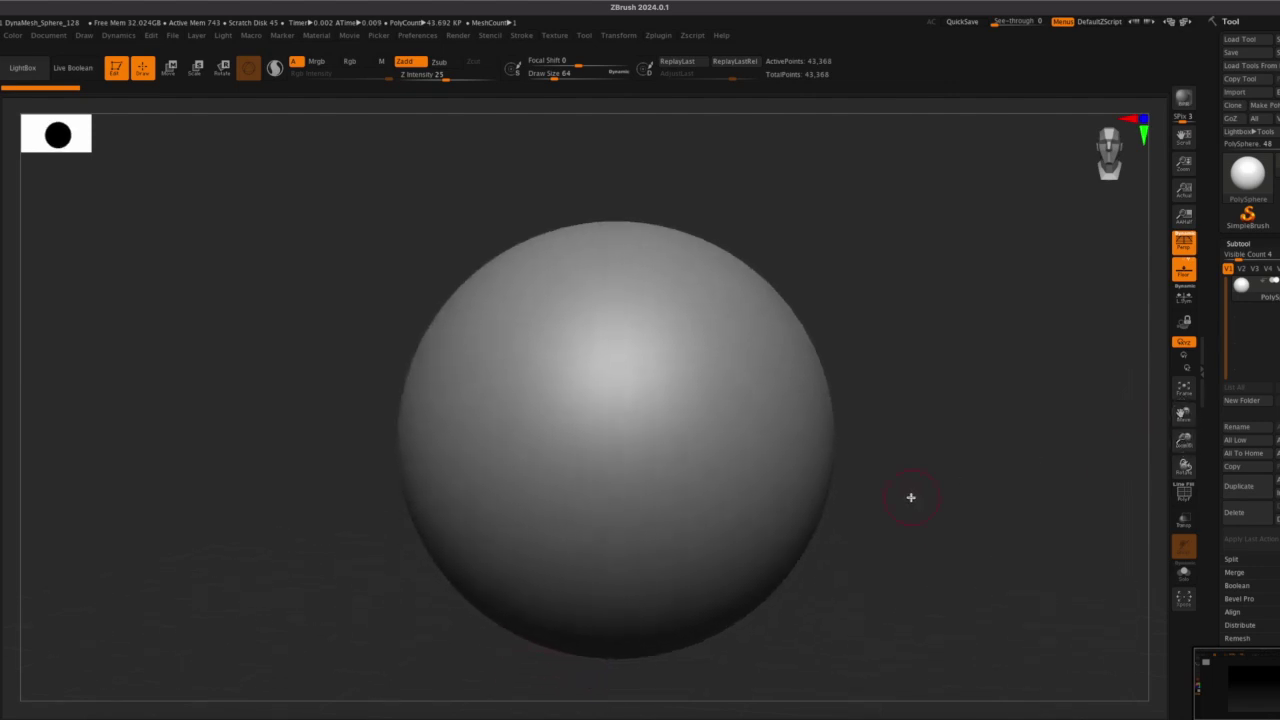
click(25, 77)
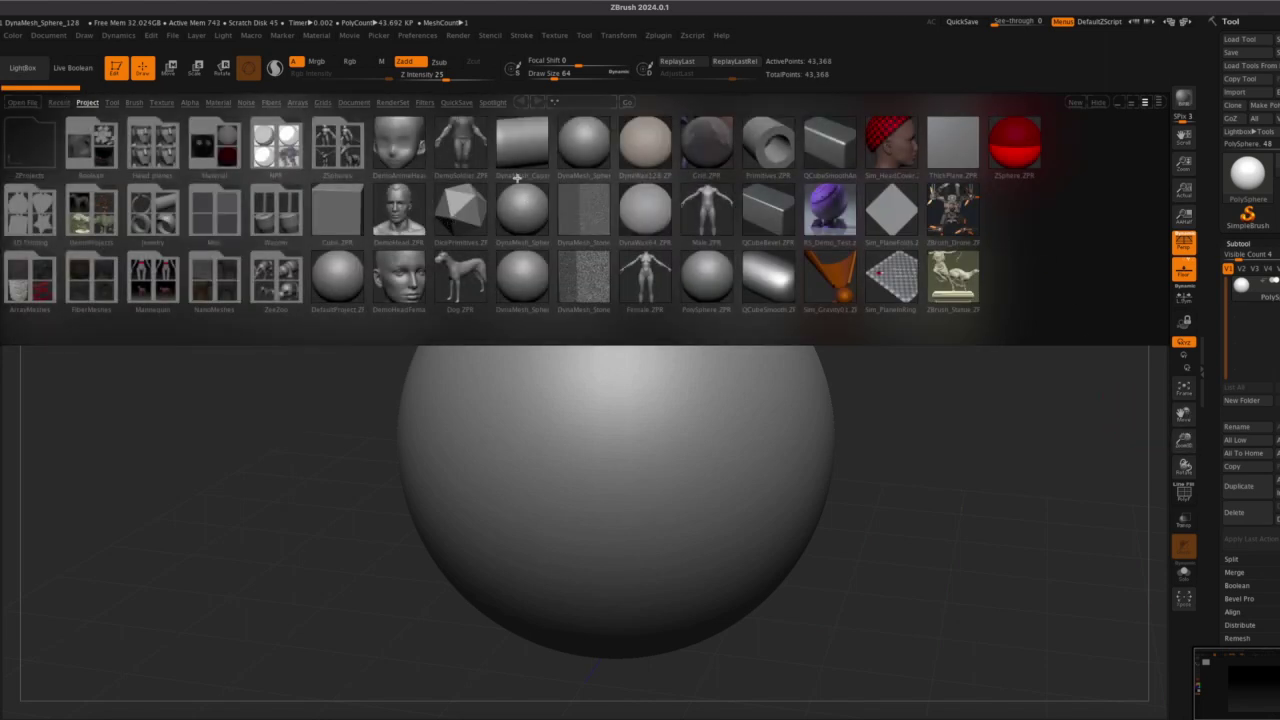
click(36, 70)
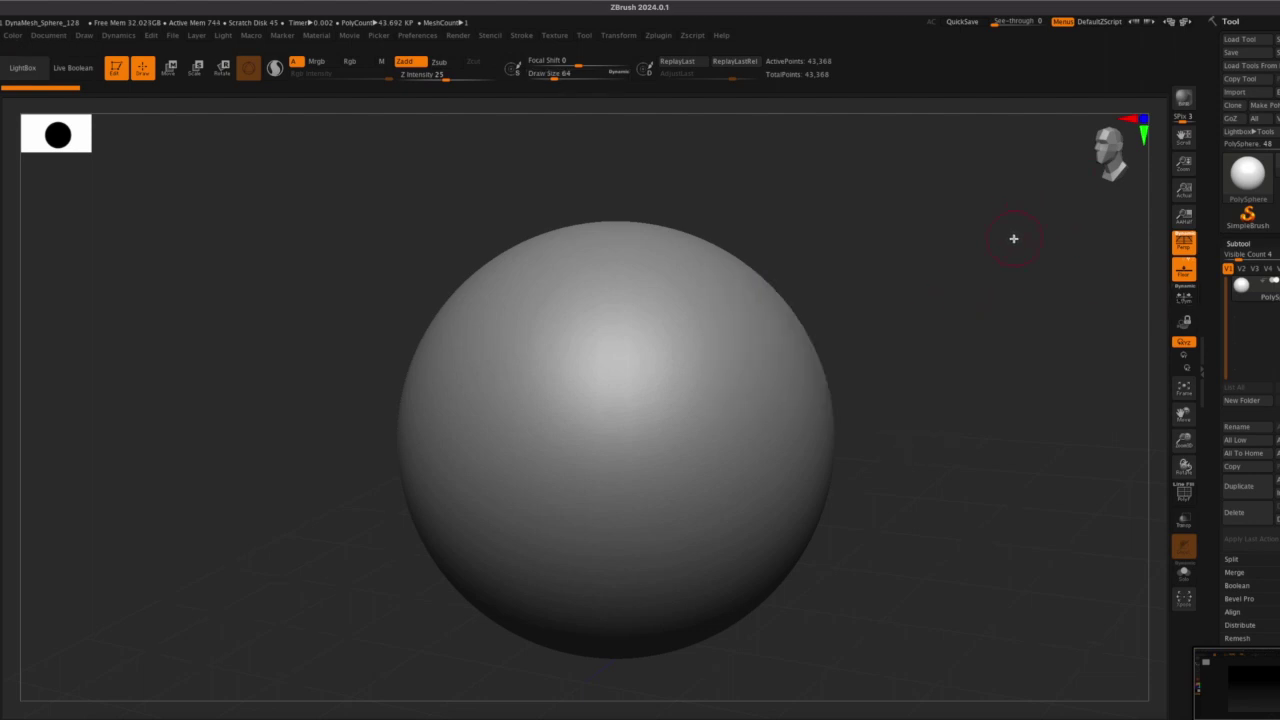
click(1104, 145)
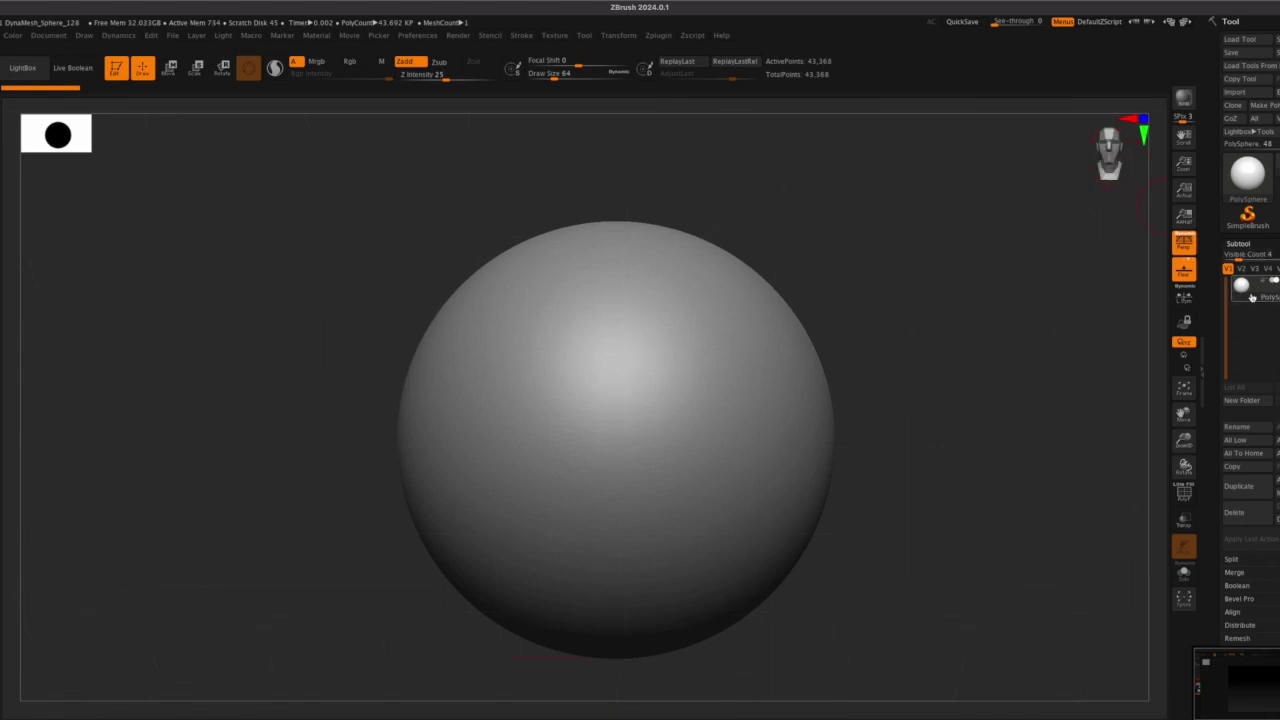
drag(1184, 441, 1207, 319)
drag(1183, 440, 1186, 501)
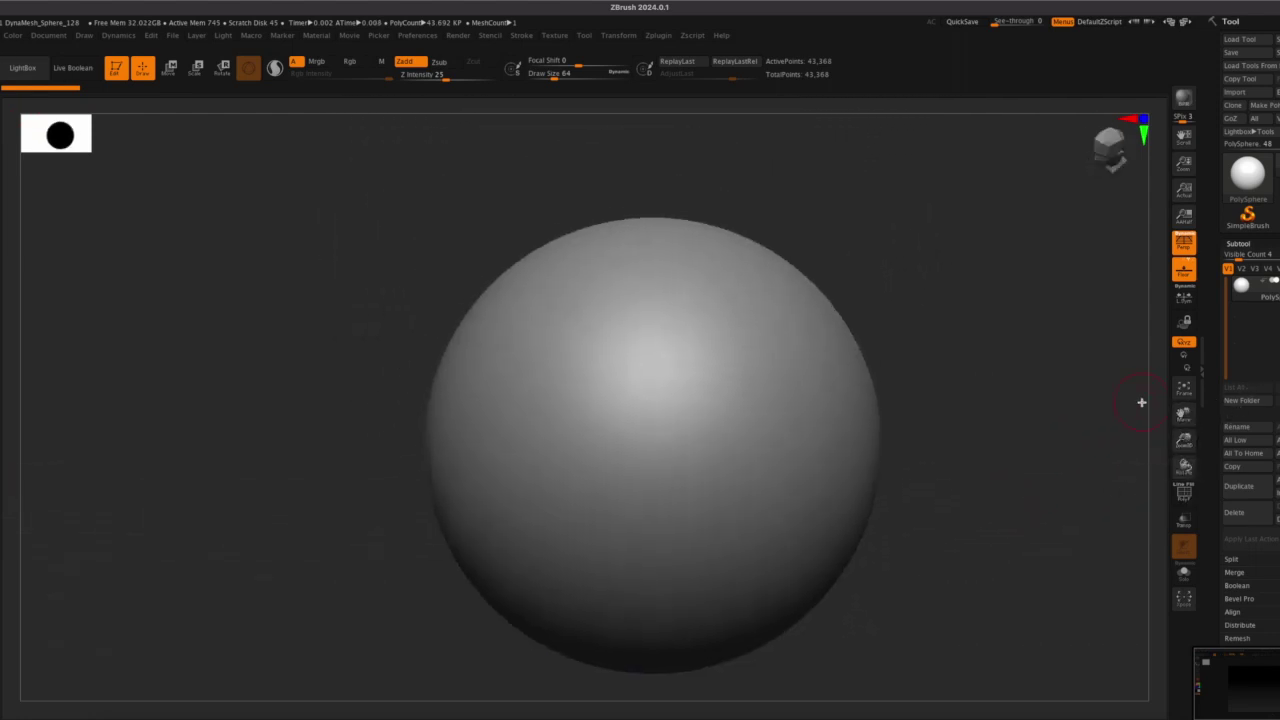
Scale the sphere down along its Y axis and slightly along its X axis with the transform gizmo
click(196, 68)
key(space)
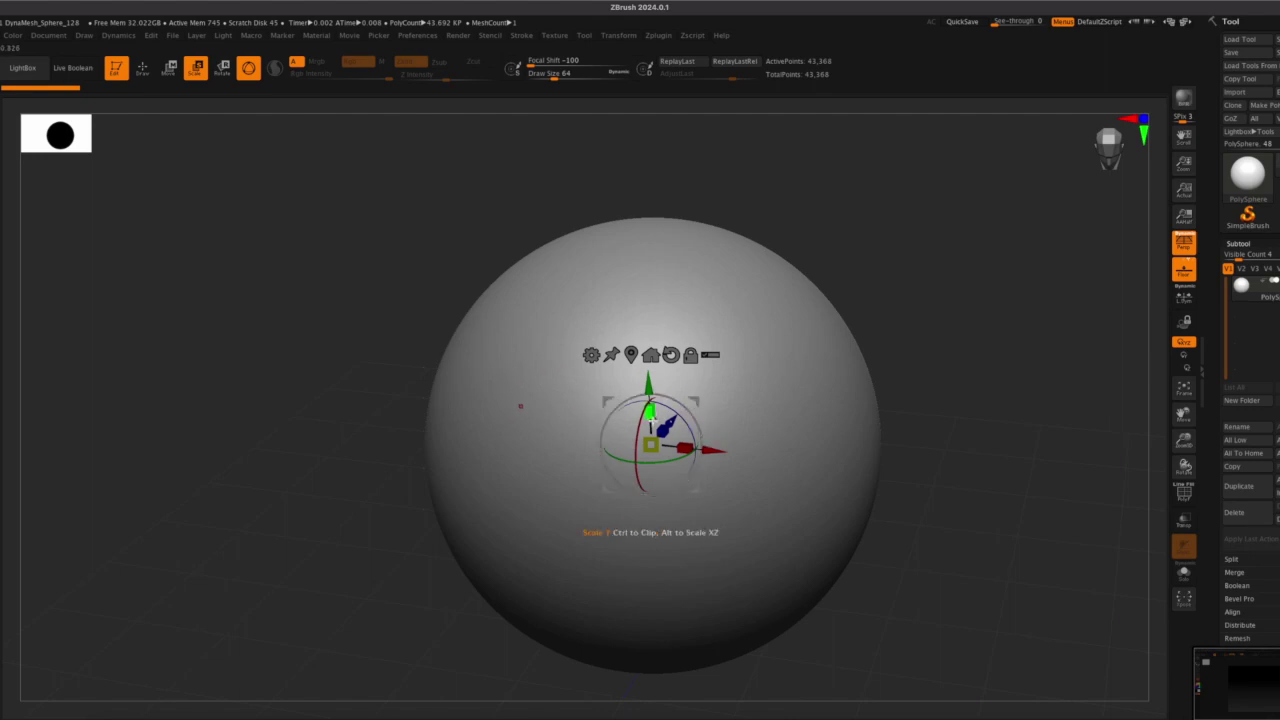
mouse_move(954, 625)
mouse_down()
mouse_move(954, 594)
mouse_move(960, 627)
mouse_move(946, 609)
mouse_up()
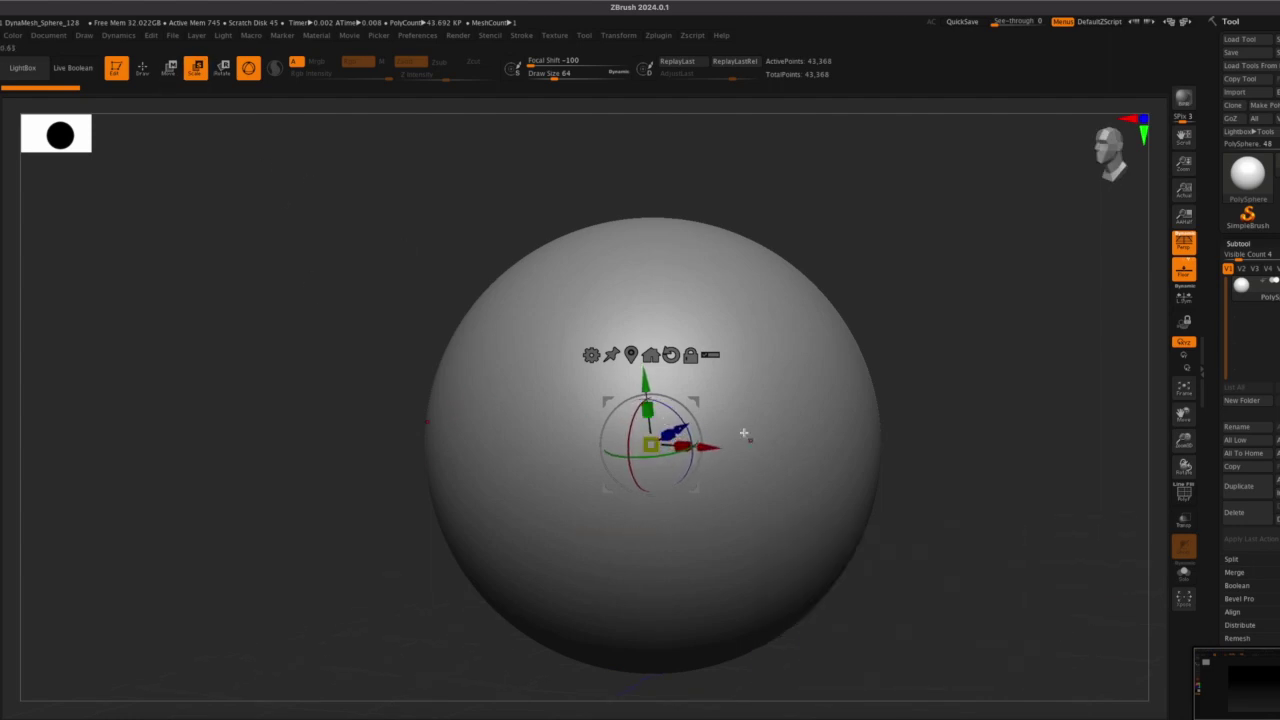
drag(648, 409, 657, 512)
drag(995, 314, 890, 399)
drag(682, 457, 679, 454)
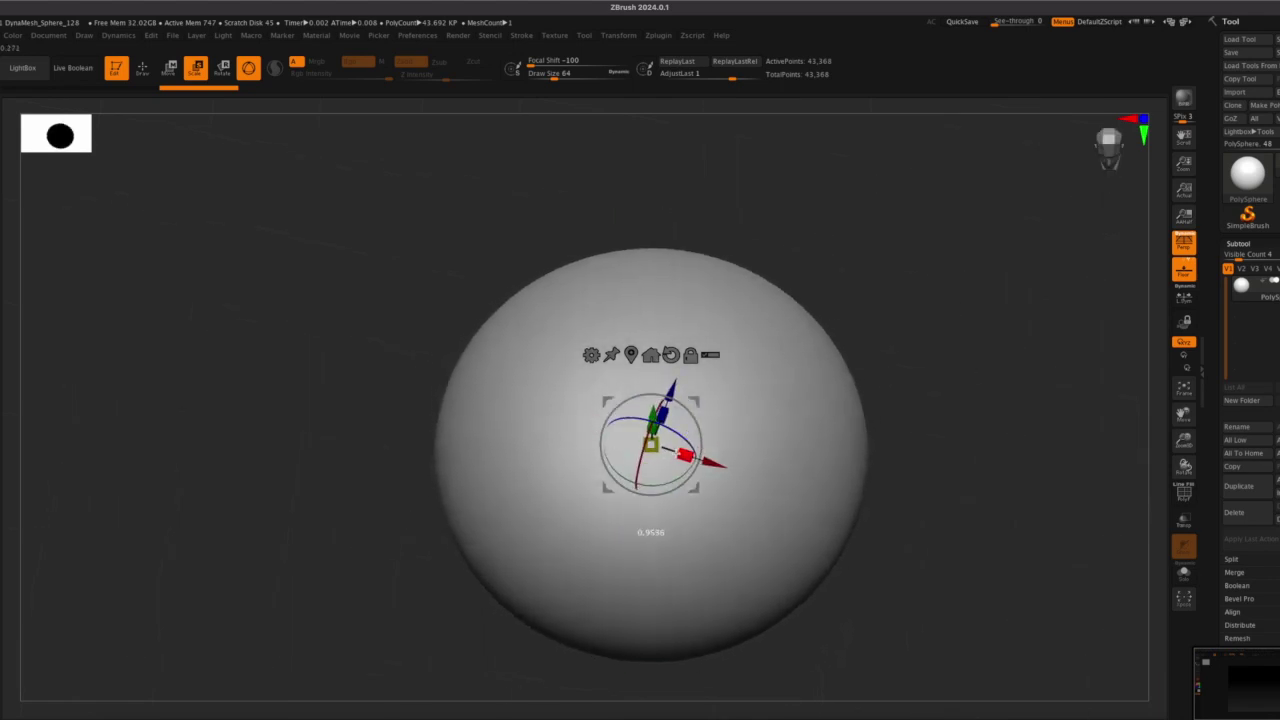
Squash the sphere further along its Y axis into a thinner, flattened oval
drag(935, 474, 961, 382)
drag(644, 409, 626, 437)
drag(838, 512, 819, 491)
drag(616, 394, 580, 331)
drag(808, 440, 796, 501)
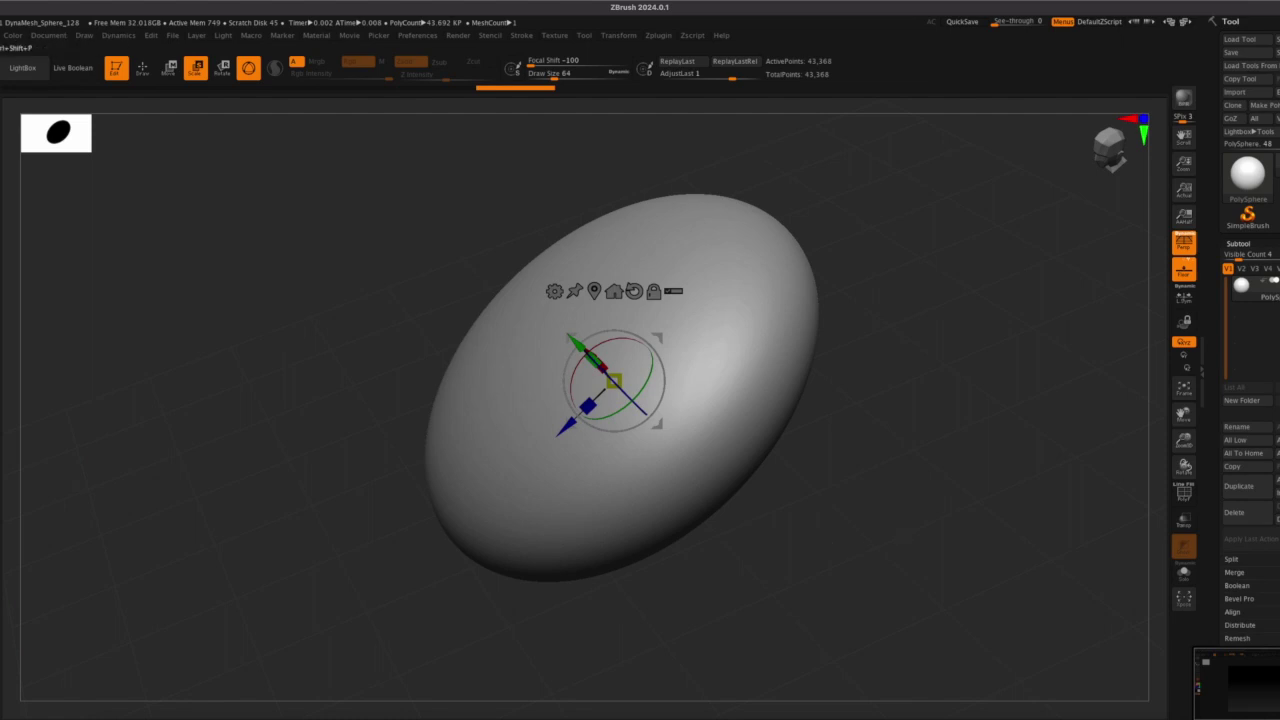
Duplicate the flattened sphere as a second subtool and make the original one active again
click(1254, 488)
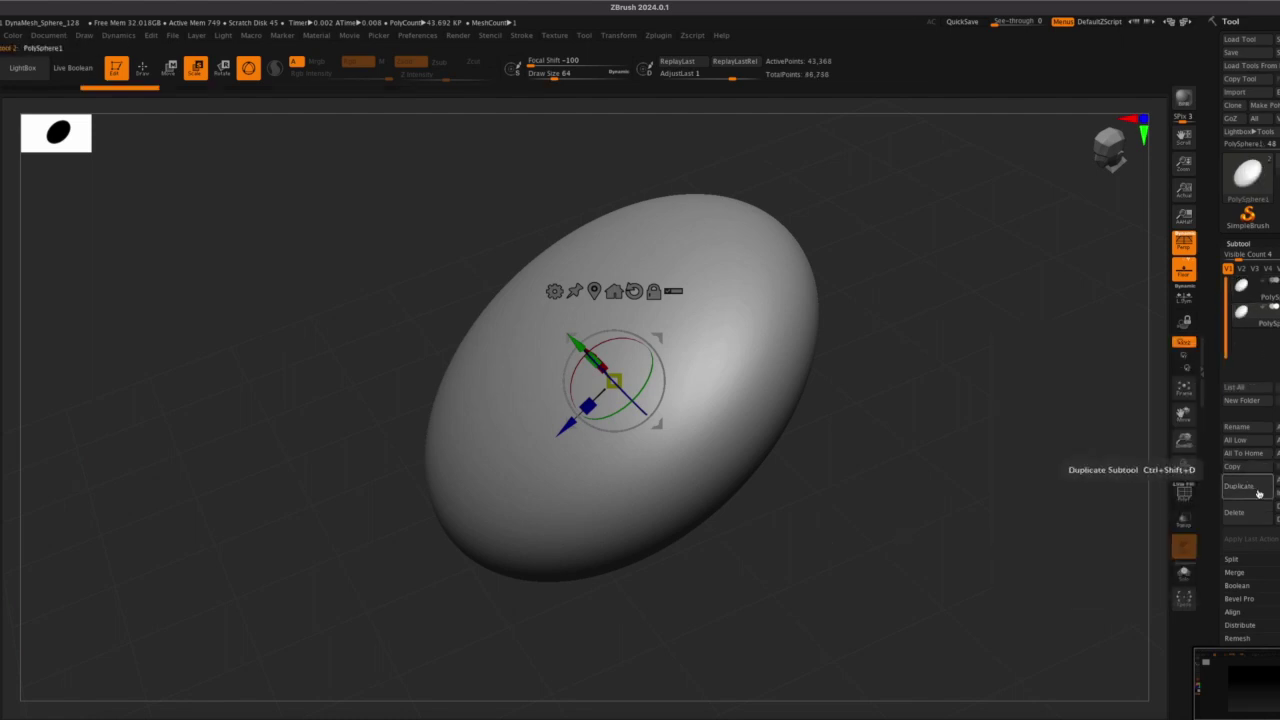
click(1250, 281)
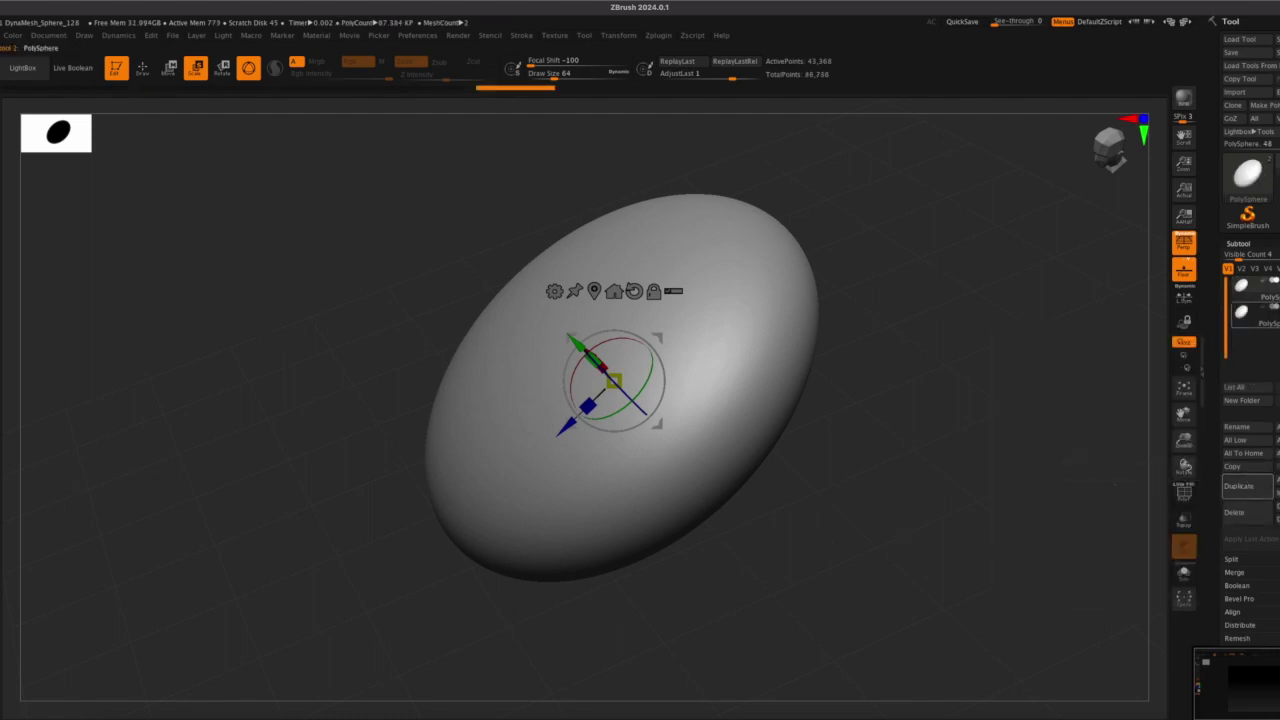
click(1248, 319)
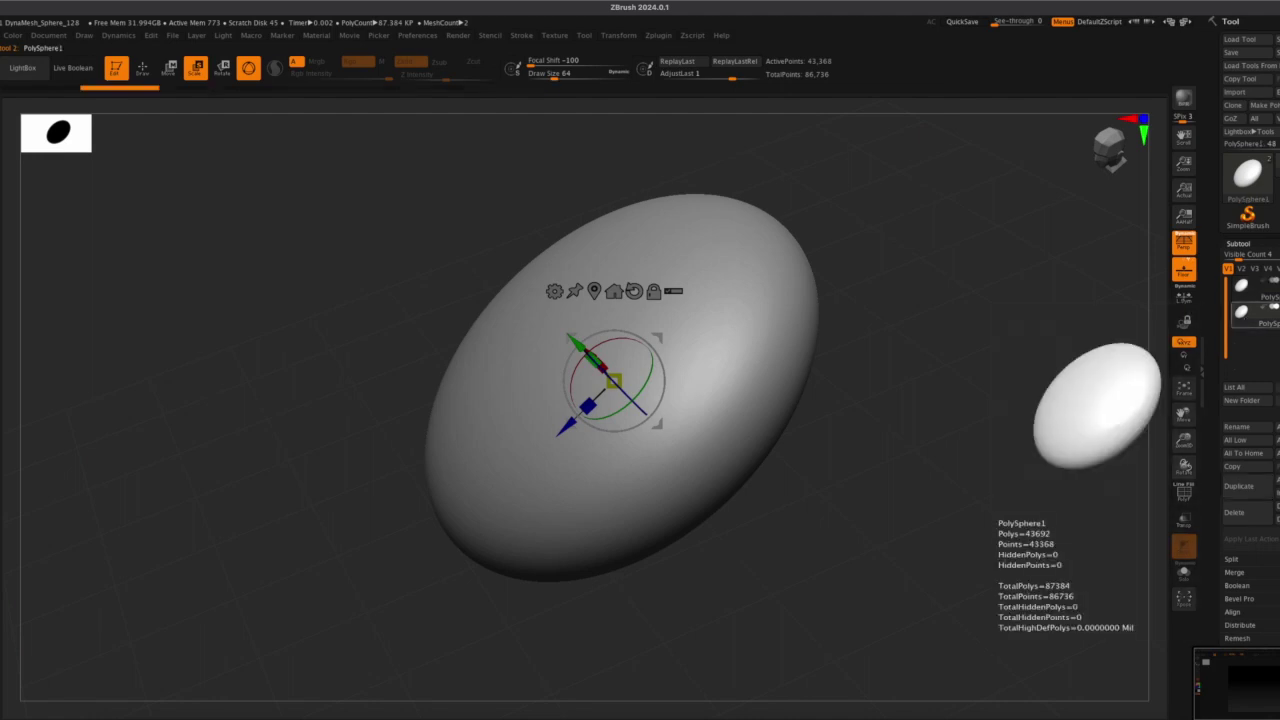
click(1241, 290)
drag(946, 411, 977, 396)
drag(1185, 442, 1112, 387)
drag(503, 342, 689, 367)
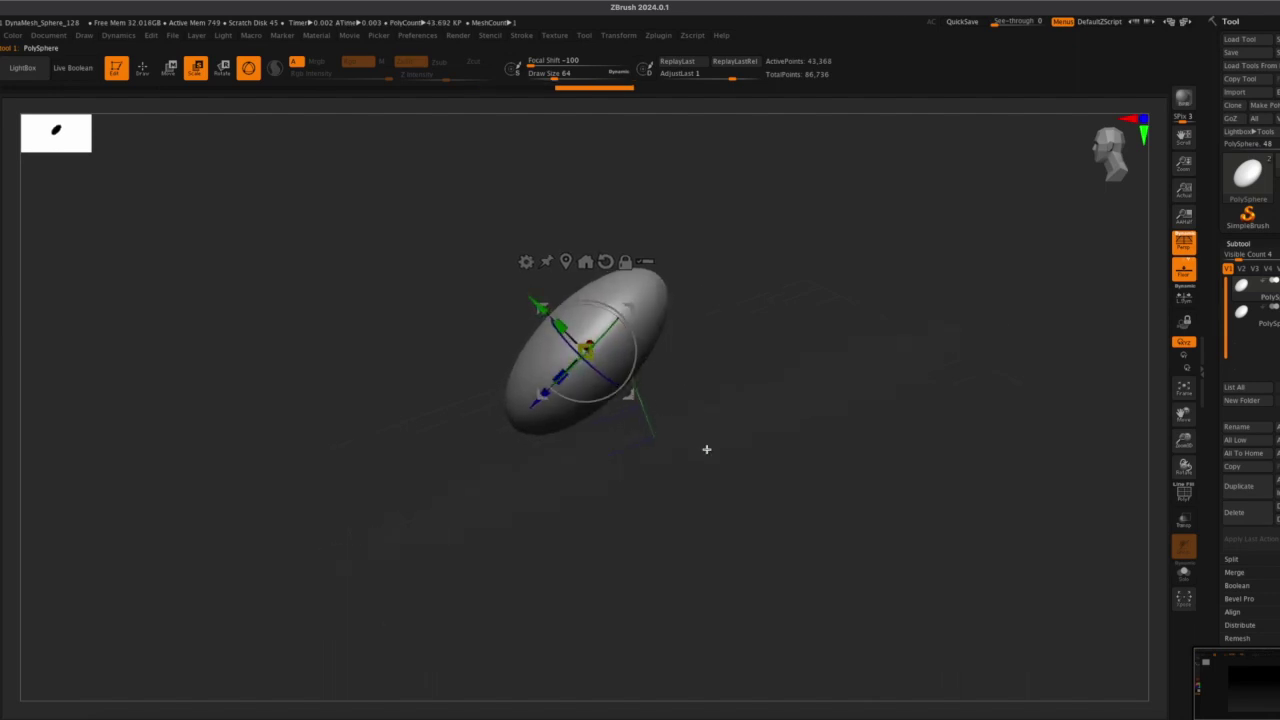
drag(706, 449, 663, 453)
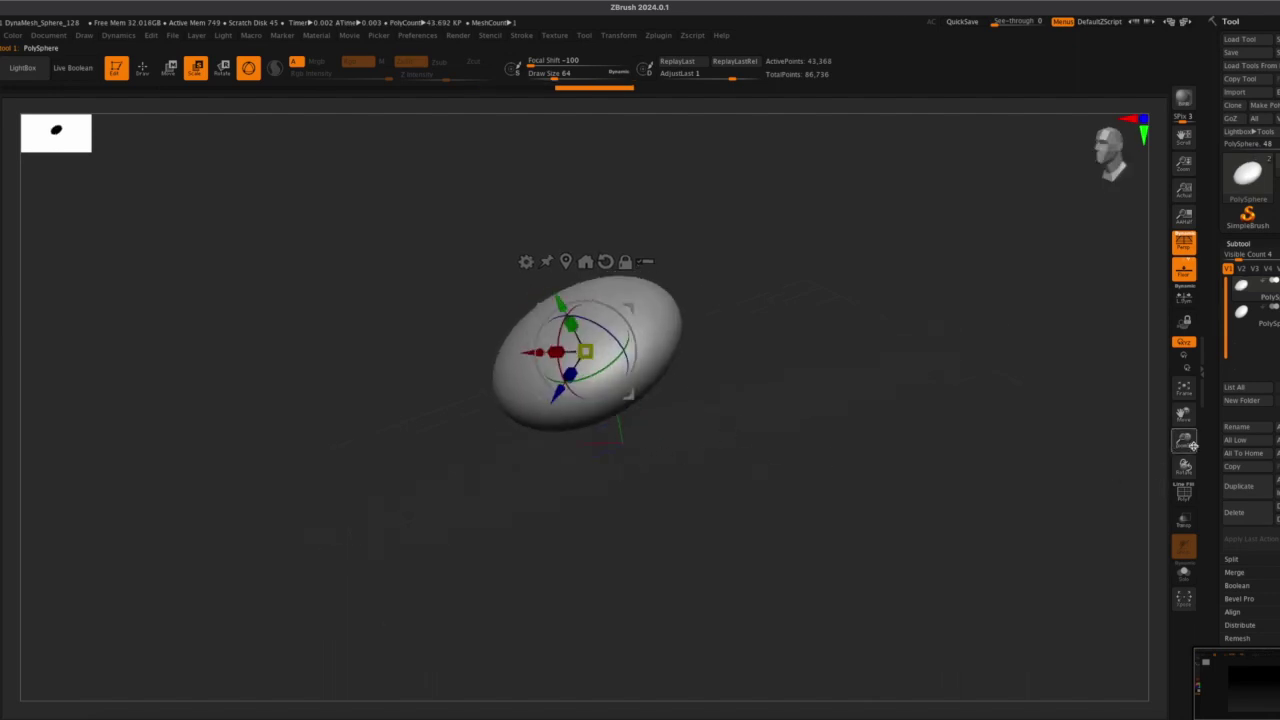
drag(1183, 443, 1184, 478)
drag(995, 443, 975, 477)
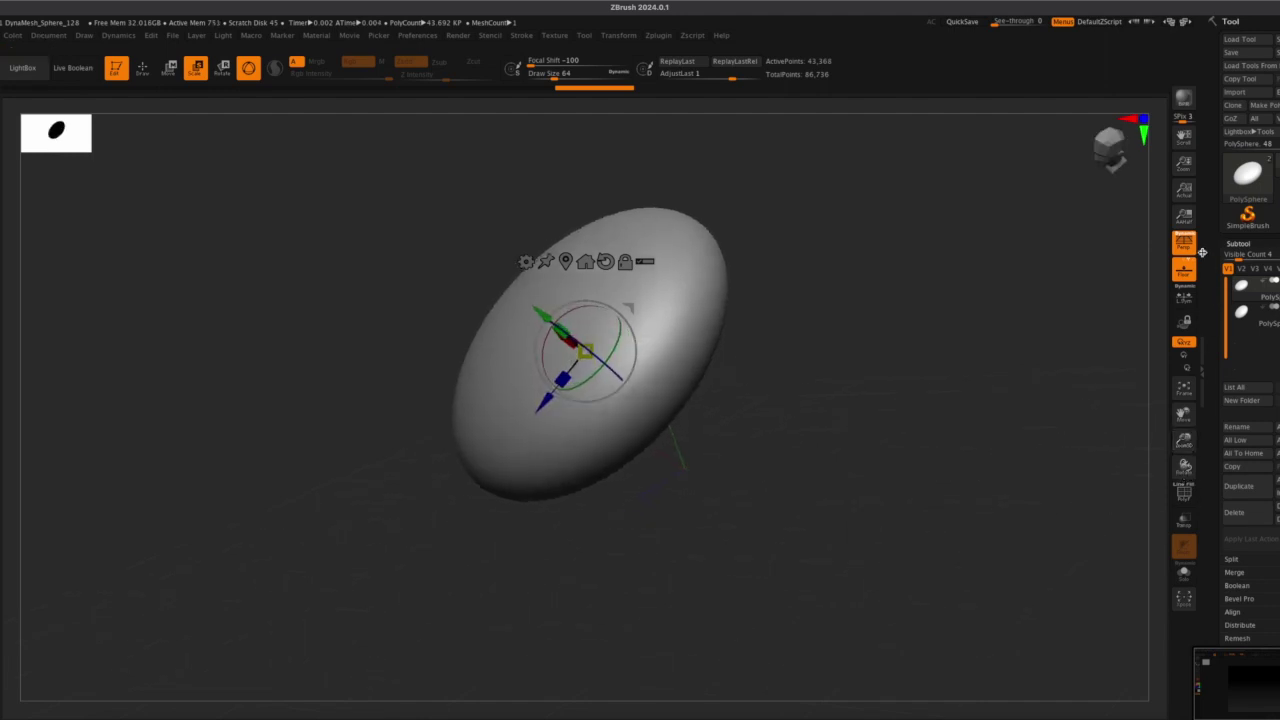
drag(971, 491, 986, 471)
drag(1184, 449, 1189, 476)
drag(1190, 423, 1270, 520)
drag(923, 451, 975, 481)
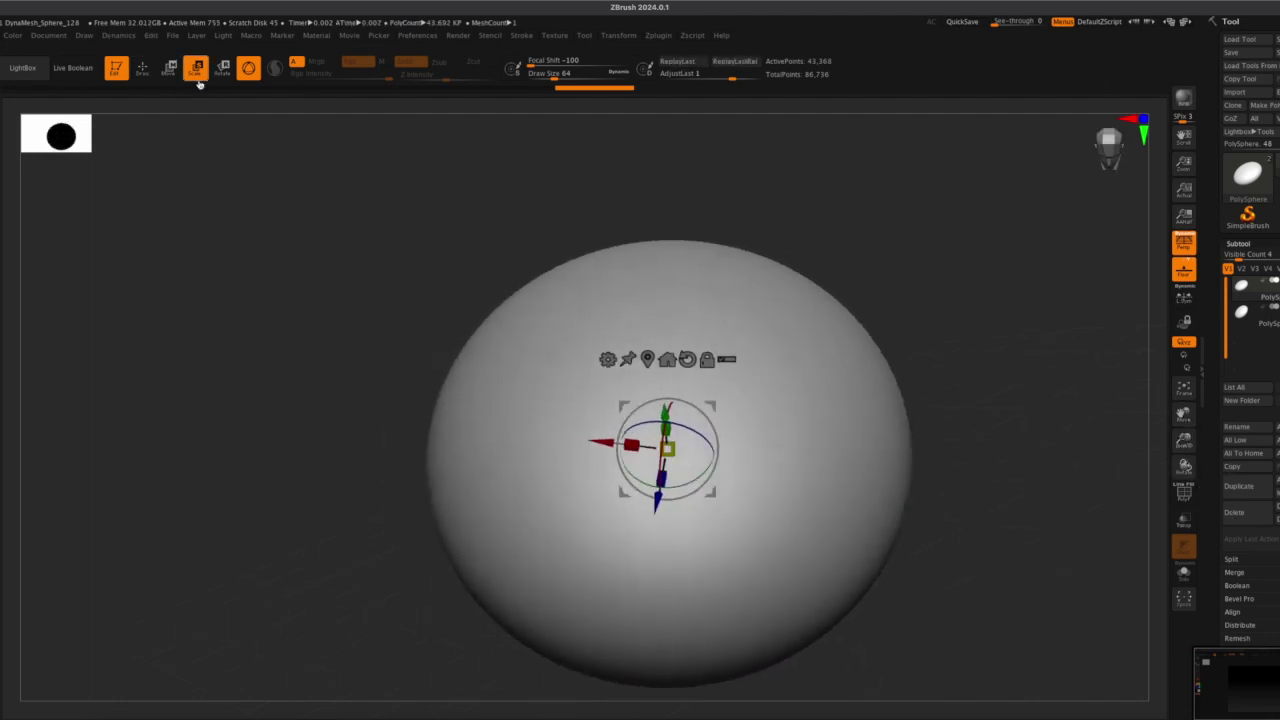
Switch from scaling to sculpting and choose the Inflat brush
click(141, 74)
mouse_move(331, 349)
mouse_down()
mouse_move(324, 317)
mouse_move(279, 334)
mouse_move(271, 311)
mouse_move(343, 371)
mouse_move(309, 343)
mouse_up()
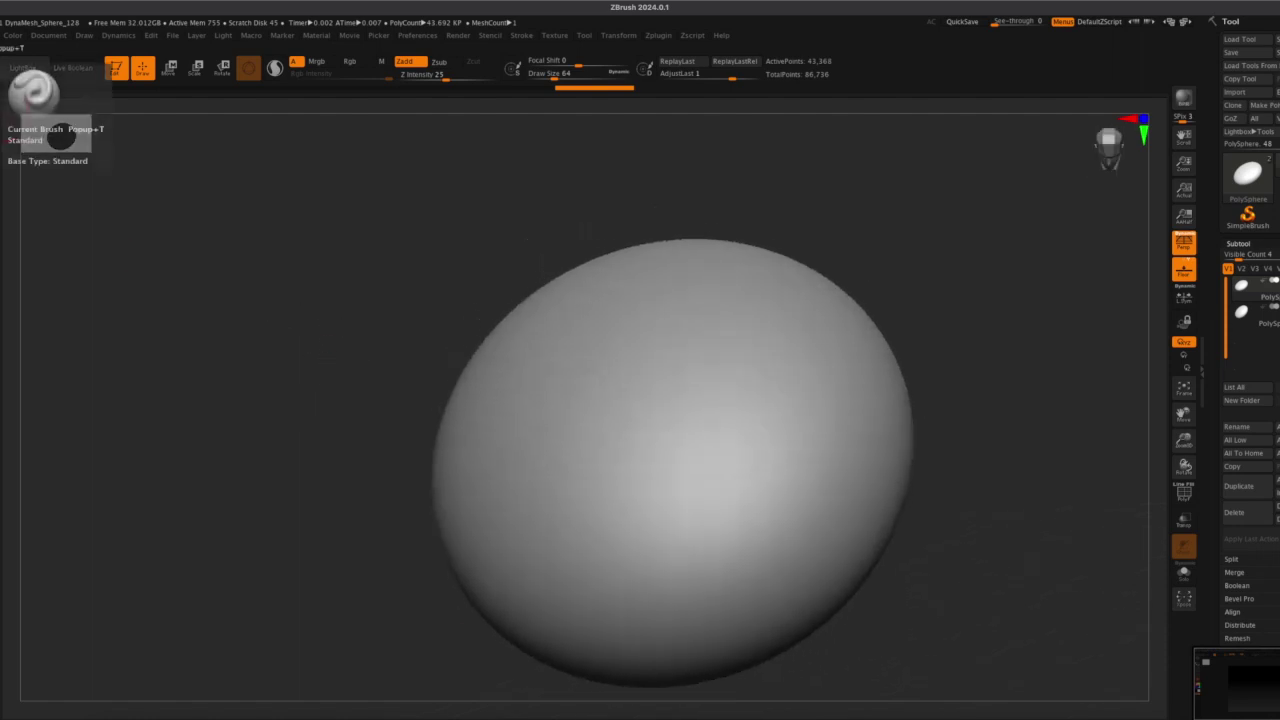
click(1, 119)
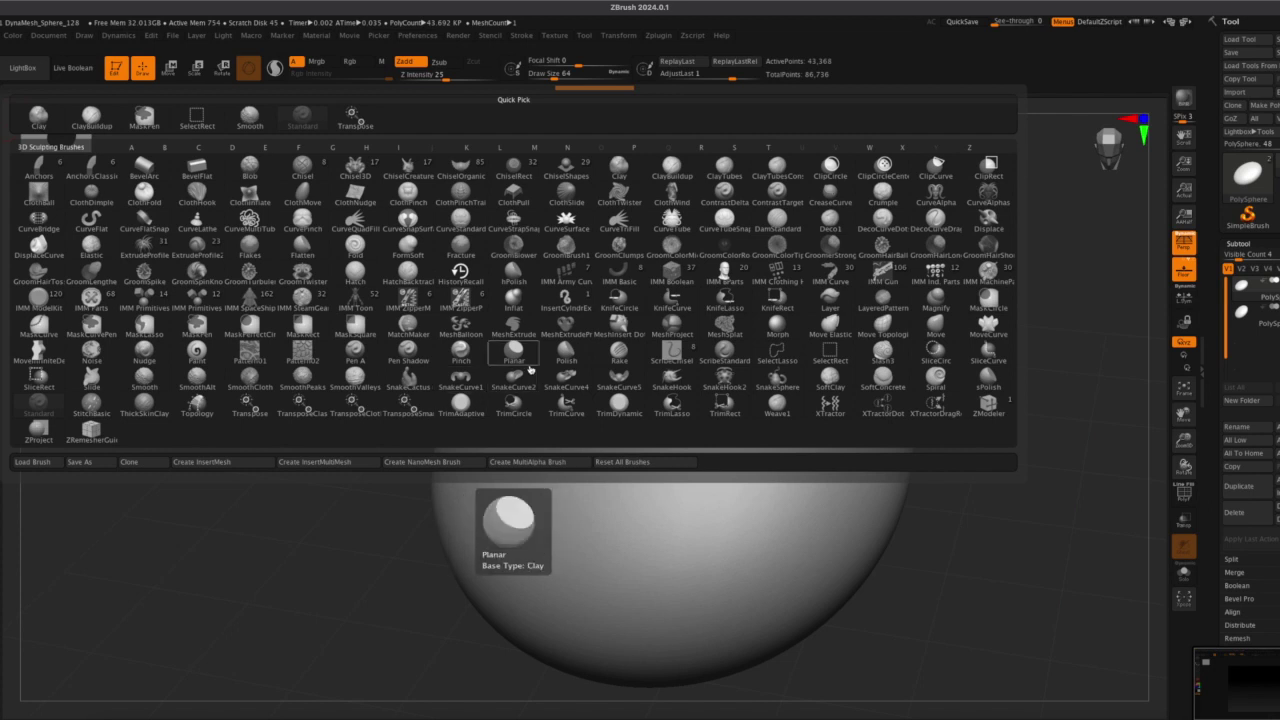
click(506, 300)
mouse_move(663, 491)
mouse_down()
mouse_move(651, 417)
mouse_move(611, 403)
mouse_move(565, 430)
mouse_move(571, 506)
mouse_move(608, 517)
mouse_up()
mouse_move(1000, 534)
mouse_down()
mouse_move(1000, 486)
mouse_move(983, 519)
mouse_move(1006, 531)
mouse_move(983, 434)
mouse_move(985, 493)
mouse_move(987, 477)
mouse_up()
key(ctrl+z)
drag(1135, 451, 1184, 401)
drag(1187, 436, 1178, 405)
drag(1066, 466, 873, 333)
drag(1191, 421, 1183, 460)
drag(1098, 451, 1006, 427)
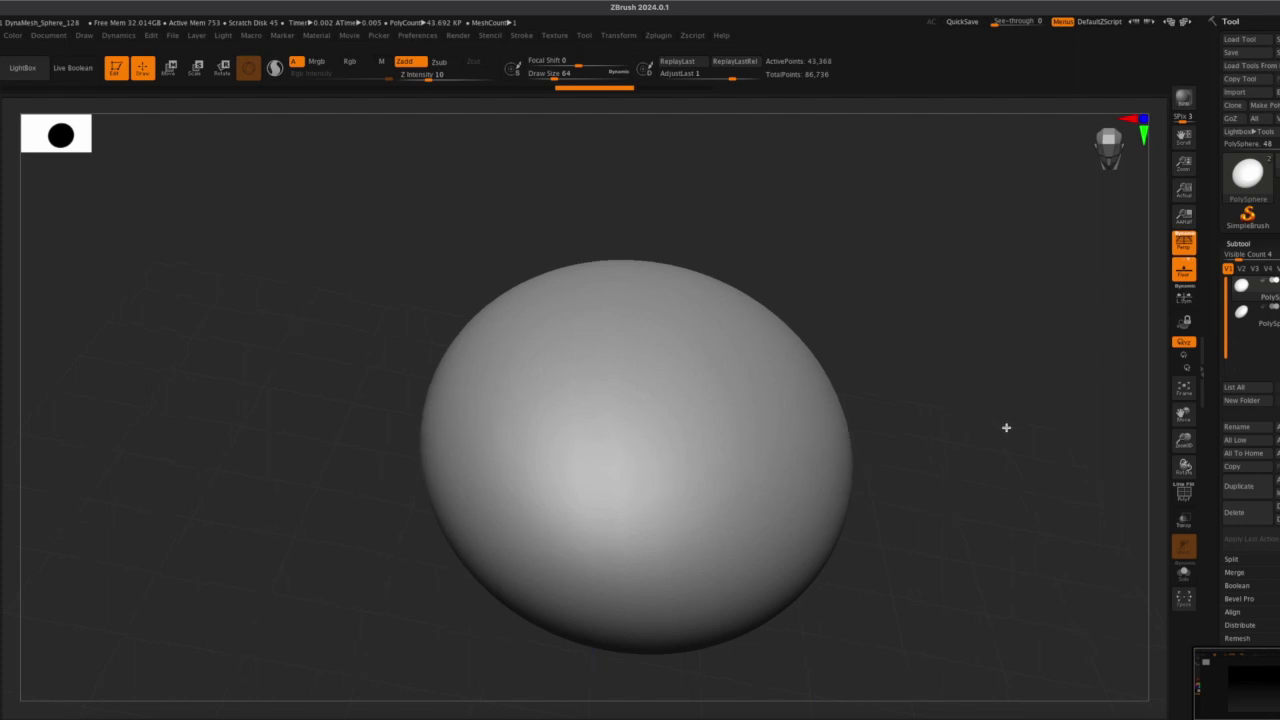
drag(523, 460, 534, 449)
key(ctrl+z)
Set the Inflat brush's draw size to about 97 and its Z intensity to 15
drag(559, 77, 561, 77)
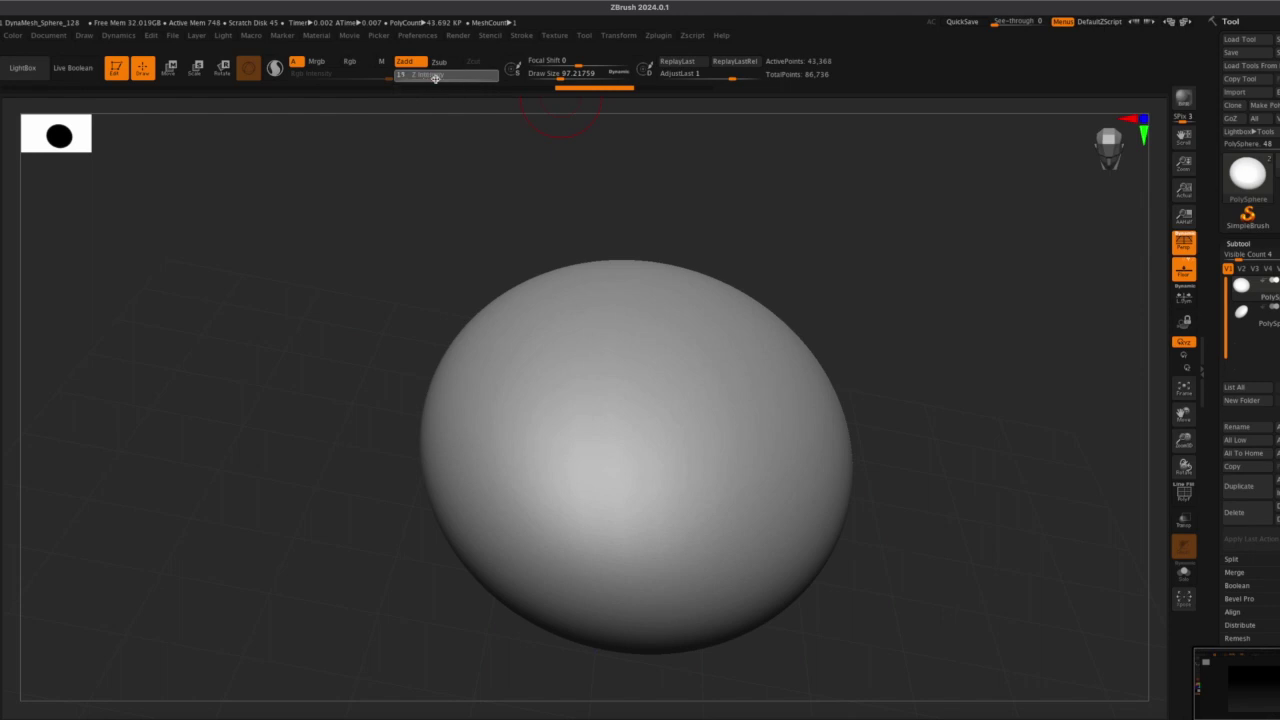
drag(616, 362, 570, 524)
mouse_move(980, 407)
mouse_down()
mouse_move(901, 407)
mouse_move(909, 415)
mouse_up()
key(ctrl+z)
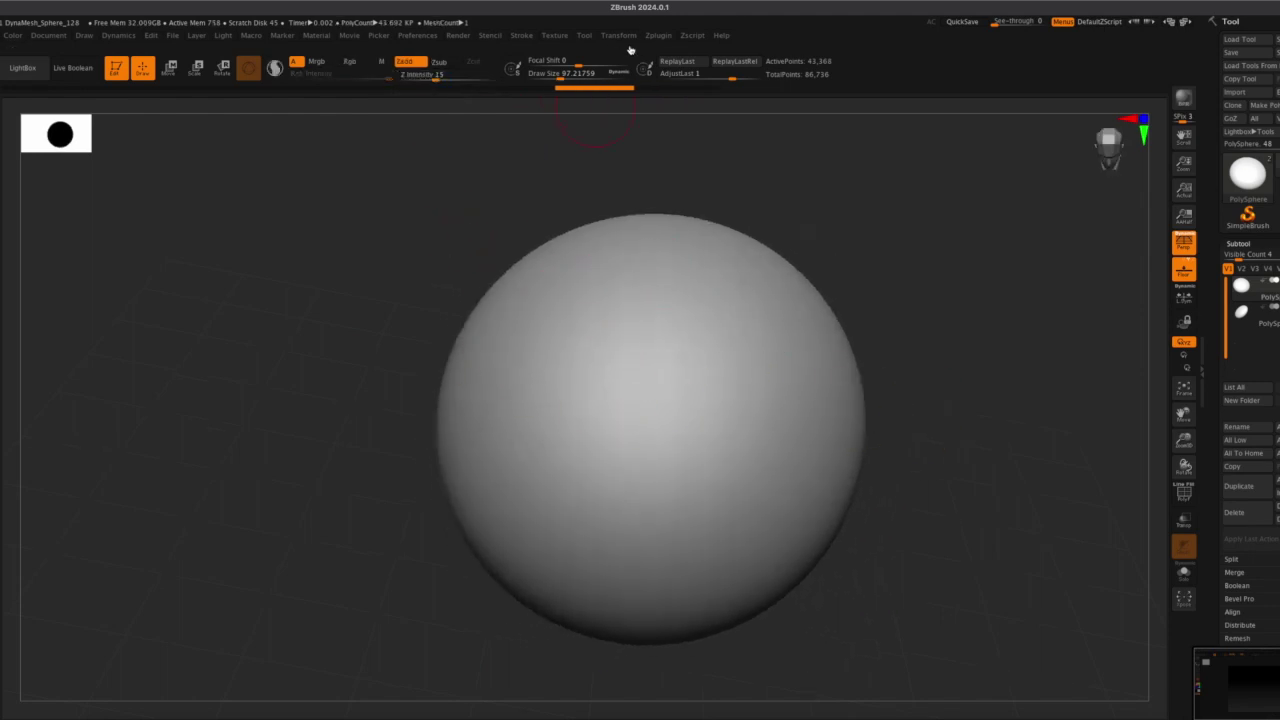
click(618, 36)
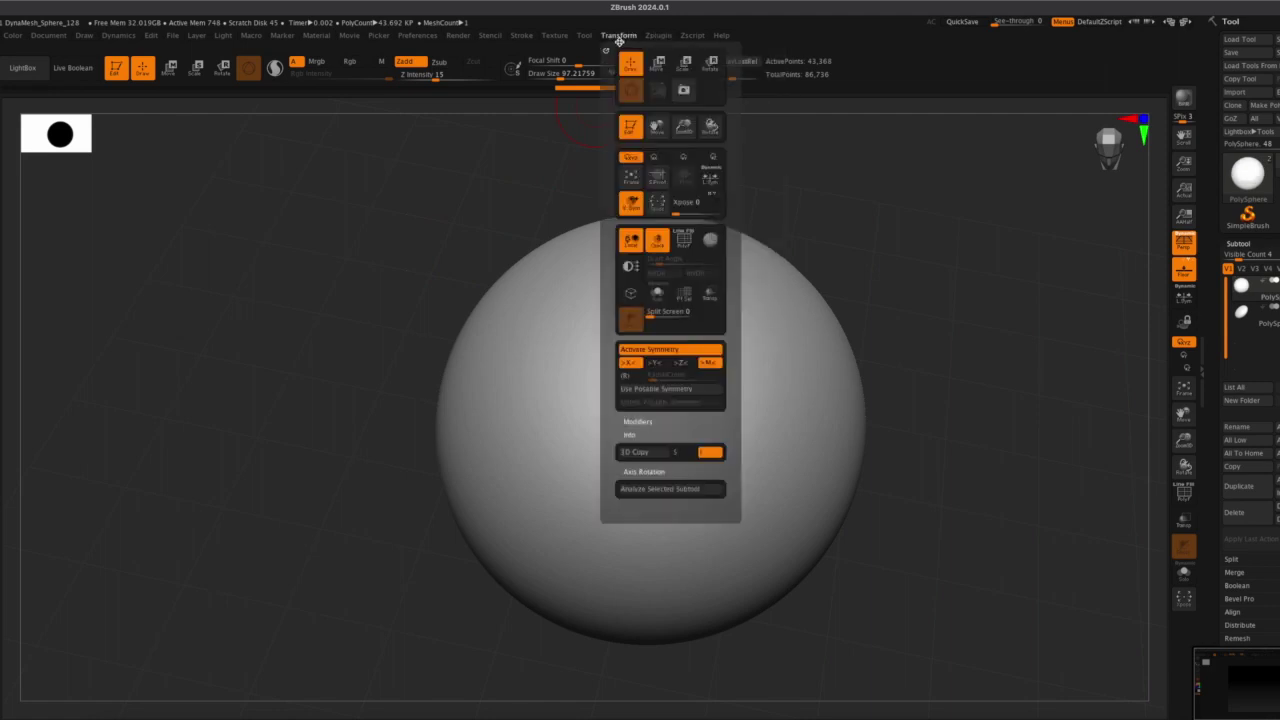
click(678, 352)
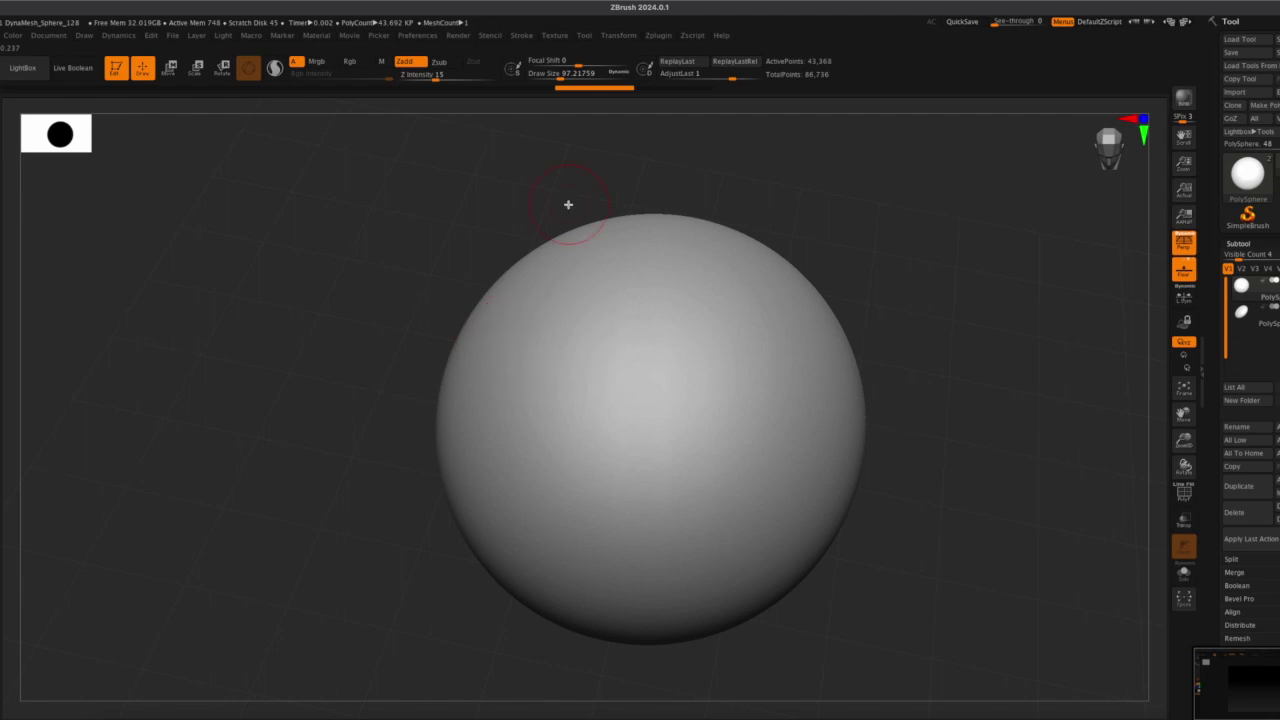
mouse_move(600, 40)
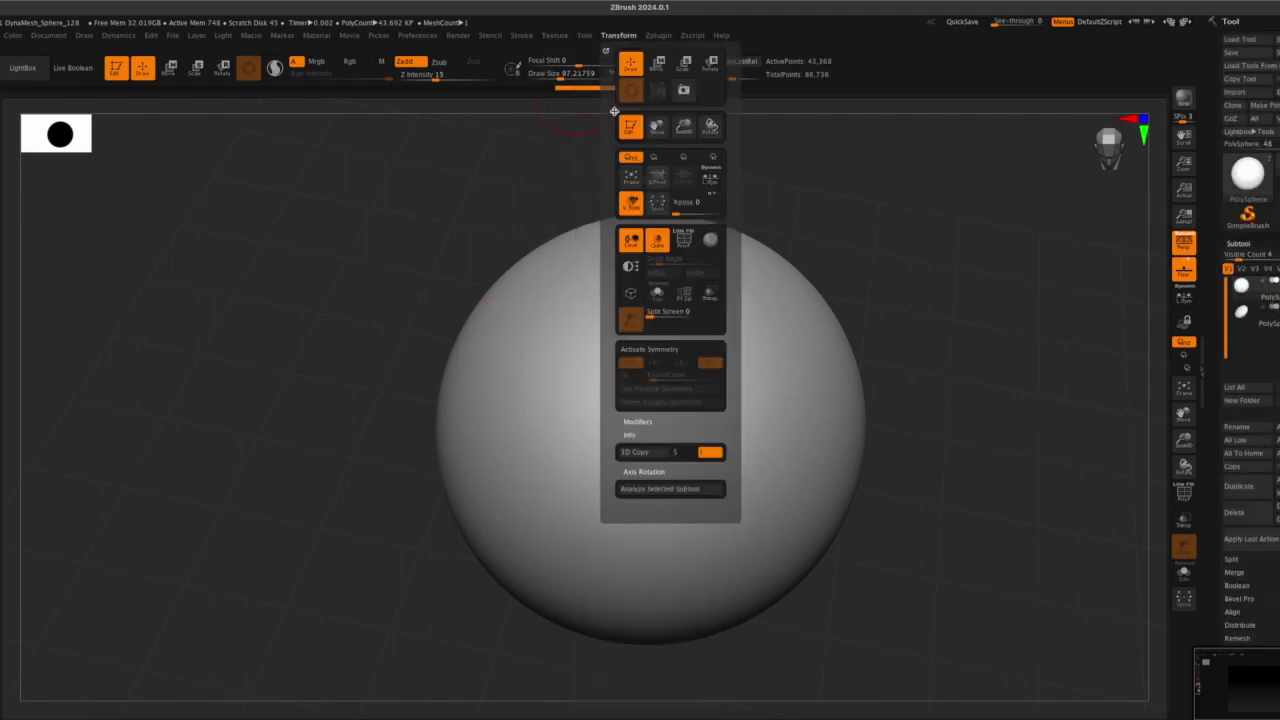
click(652, 354)
Sculpt a mirrored pair of long raised ribs down the broad face of the flattened sphere
mouse_move(628, 266)
mouse_down()
mouse_move(602, 371)
mouse_move(606, 300)
mouse_move(466, 503)
mouse_move(573, 363)
mouse_move(621, 257)
mouse_move(472, 510)
mouse_up()
key(ctrl+z)
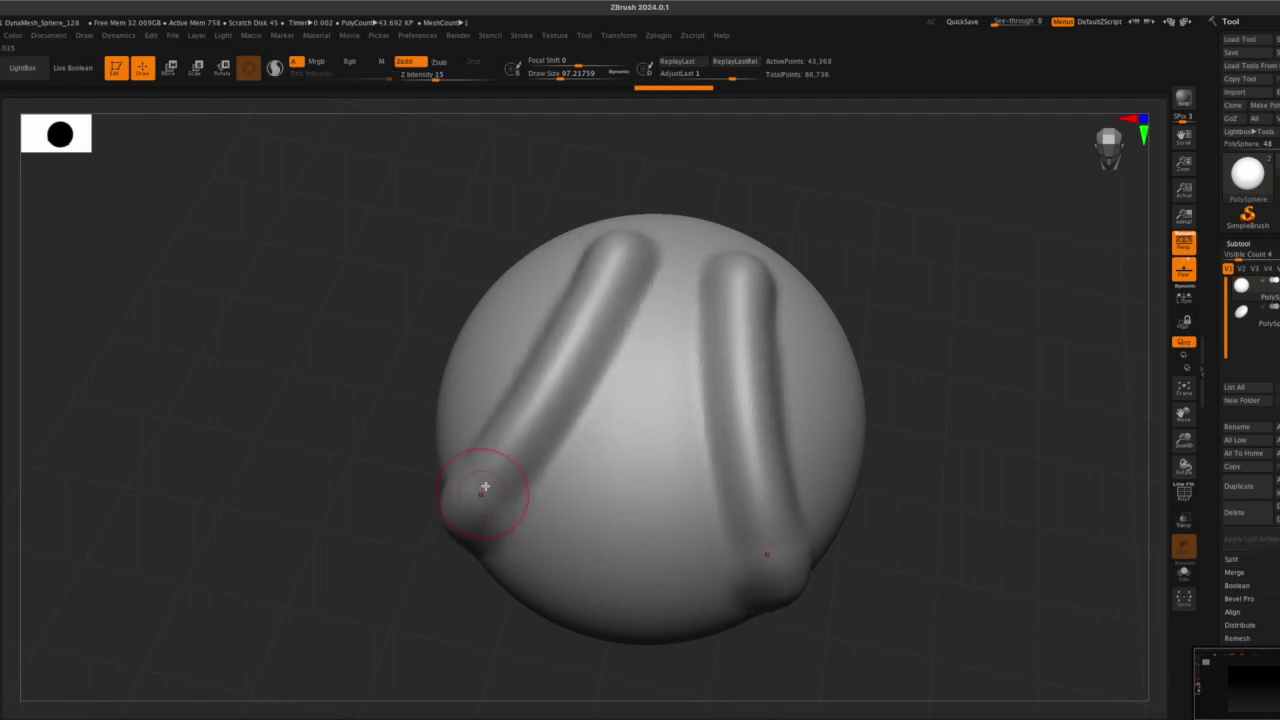
key(b)
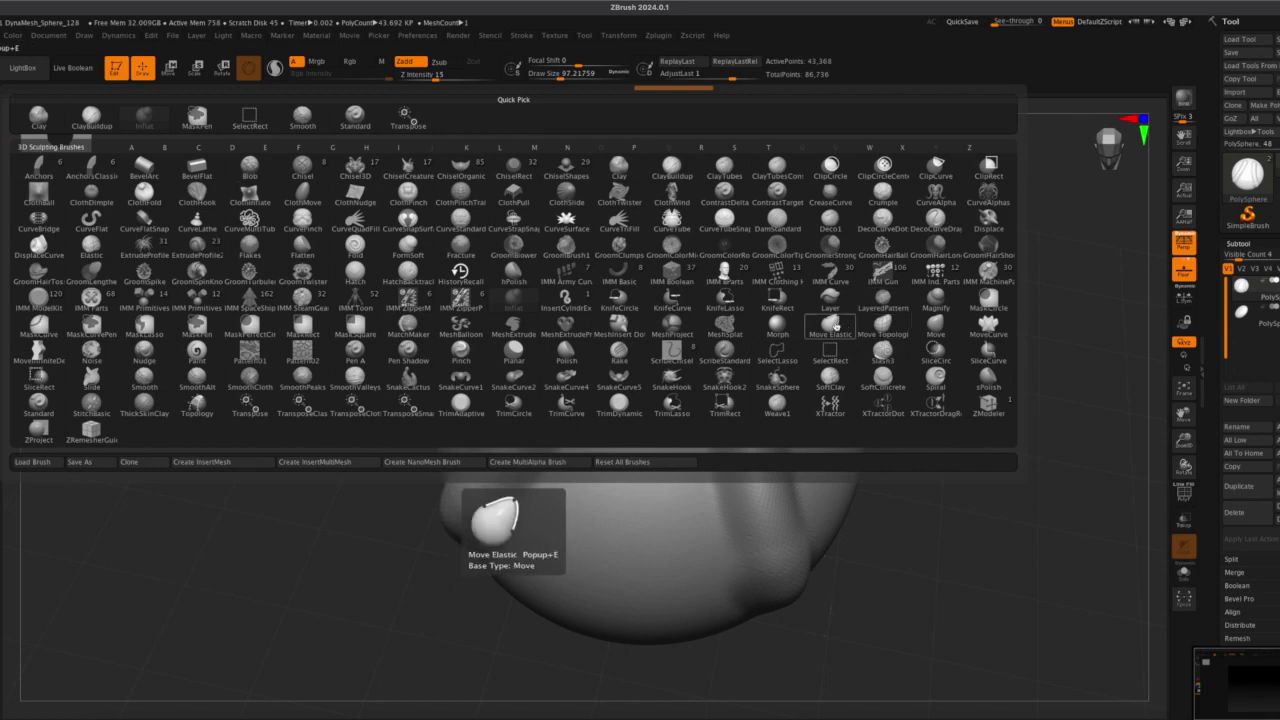
click(830, 378)
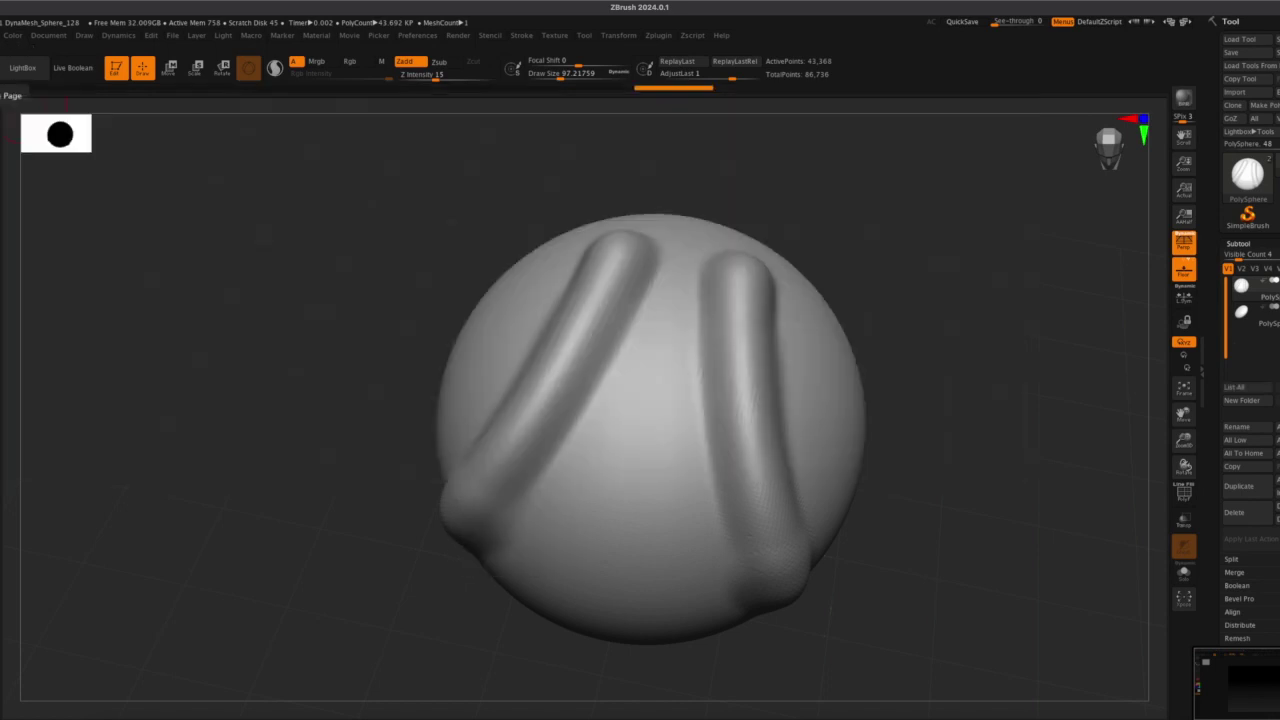
Add further raised ribs between and outside the first pair along the flattened sphere
drag(990, 459, 818, 452)
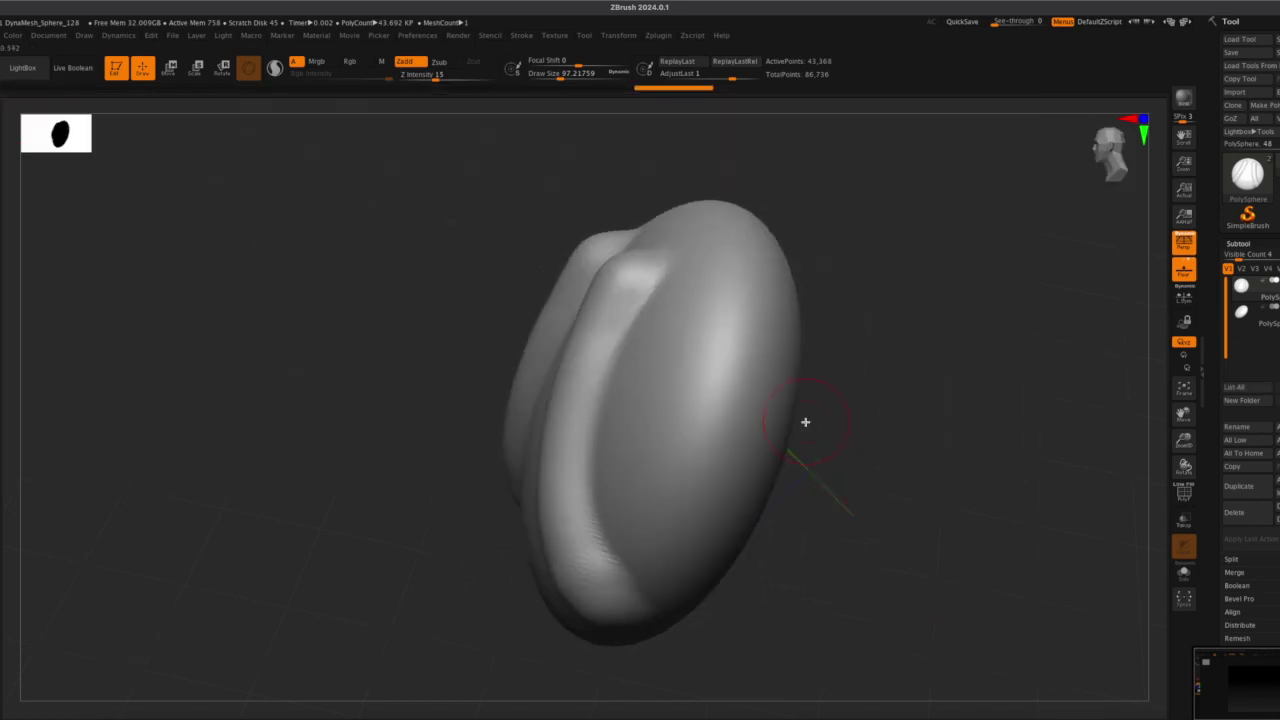
mouse_move(727, 261)
mouse_down()
mouse_move(703, 592)
mouse_move(741, 335)
mouse_move(691, 571)
mouse_move(666, 617)
mouse_move(629, 612)
mouse_move(720, 466)
mouse_move(732, 285)
mouse_up()
mouse_move(887, 393)
mouse_down()
mouse_move(908, 329)
mouse_move(890, 394)
mouse_up()
key(ctrl+z)
drag(708, 287, 674, 497)
mouse_move(808, 470)
mouse_down()
mouse_move(871, 446)
mouse_move(877, 418)
mouse_move(877, 480)
mouse_move(900, 437)
mouse_move(874, 483)
mouse_up()
mouse_move(569, 304)
mouse_down()
mouse_move(527, 512)
mouse_move(534, 598)
mouse_move(563, 338)
mouse_up()
Smooth and build up the upper ends of the ribs so they merge into a raised crown
mouse_move(1094, 538)
mouse_down()
mouse_move(1043, 563)
mouse_move(1047, 552)
mouse_up()
mouse_move(592, 238)
mouse_down()
mouse_move(597, 206)
mouse_move(561, 263)
mouse_up()
key(ctrl+z)
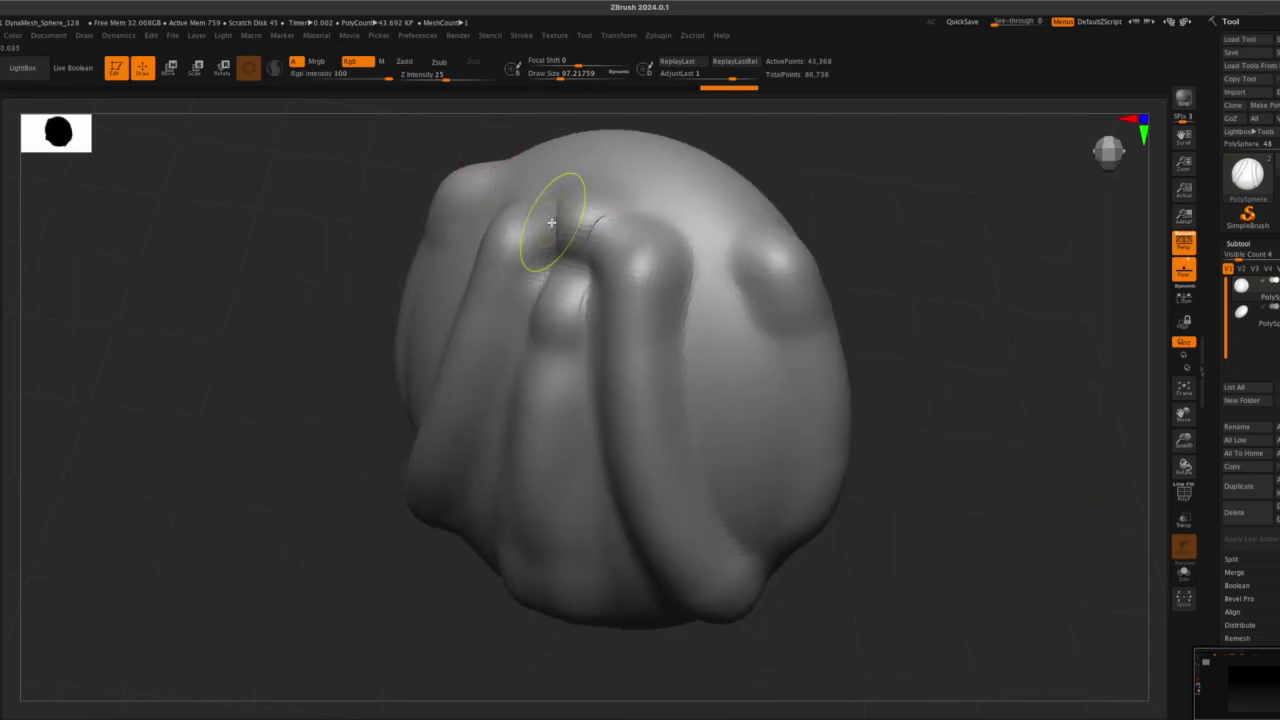
mouse_move(490, 193)
mouse_down()
mouse_move(603, 133)
mouse_move(532, 185)
mouse_up()
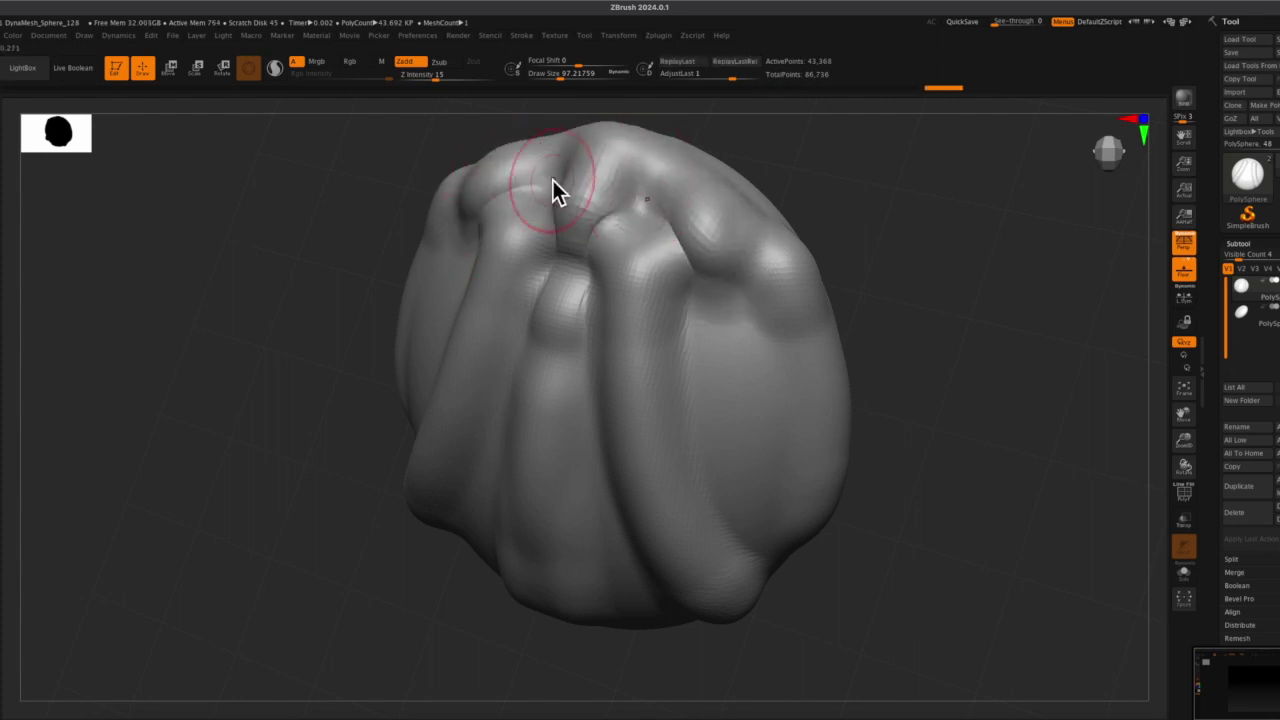
drag(1110, 392, 985, 372)
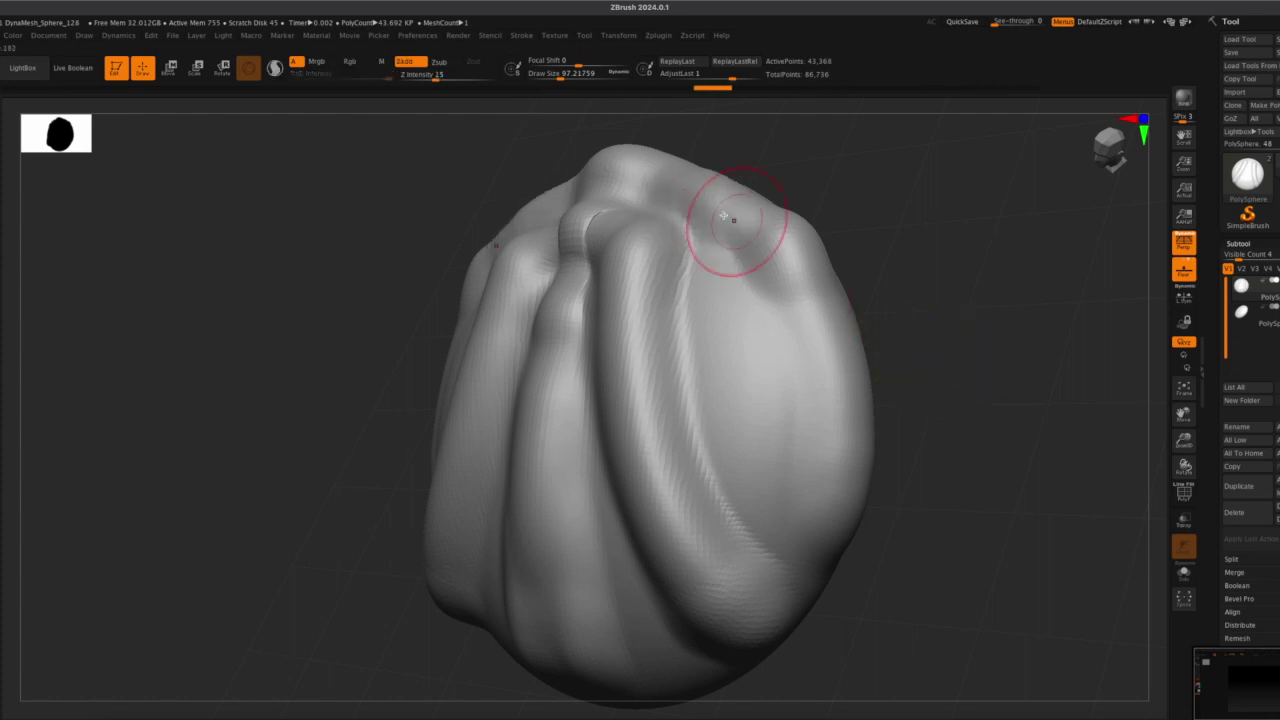
drag(671, 205, 698, 203)
drag(888, 266, 978, 328)
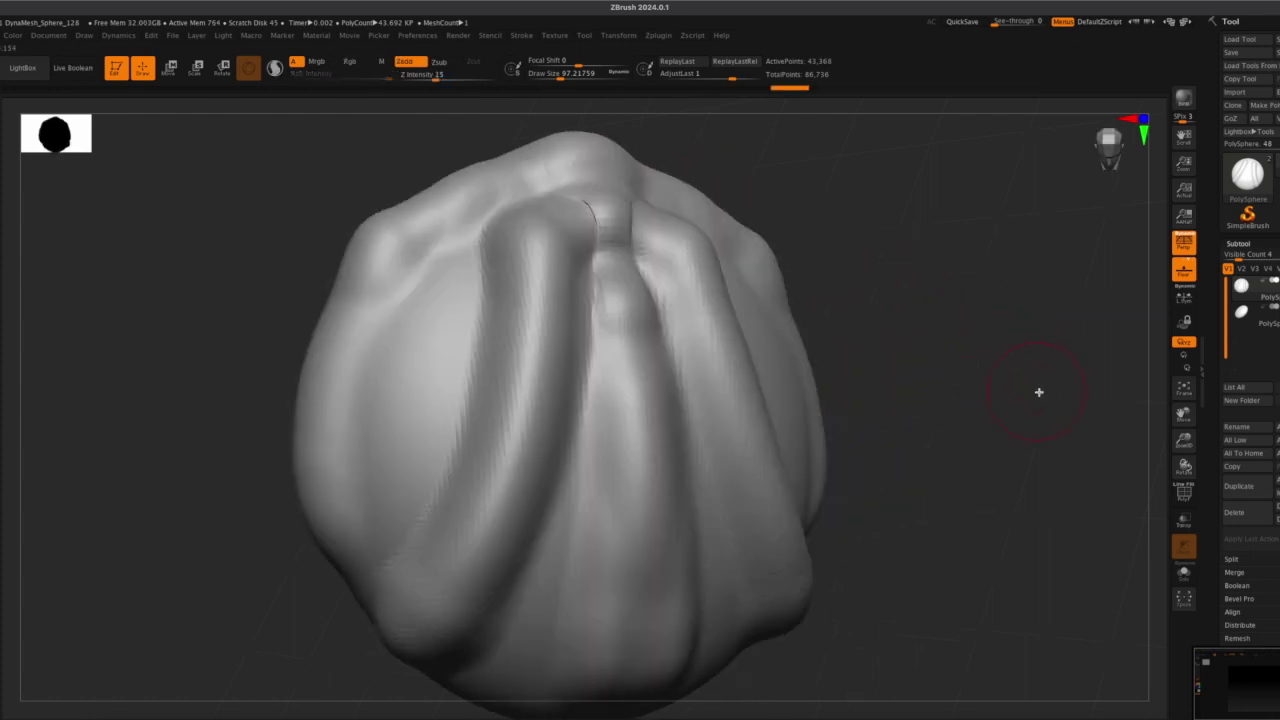
Switch the Inflat brush from adding to subtracting volume with Zsub
mouse_move(1189, 441)
mouse_down()
mouse_move(1182, 408)
mouse_move(1168, 446)
mouse_up()
mouse_move(920, 478)
mouse_down()
mouse_move(918, 350)
mouse_move(912, 363)
mouse_move(932, 393)
mouse_move(914, 338)
mouse_move(928, 298)
mouse_move(931, 363)
mouse_move(826, 443)
mouse_move(926, 423)
mouse_move(875, 450)
mouse_move(823, 517)
mouse_move(763, 469)
mouse_move(822, 505)
mouse_up()
drag(1189, 436, 1186, 467)
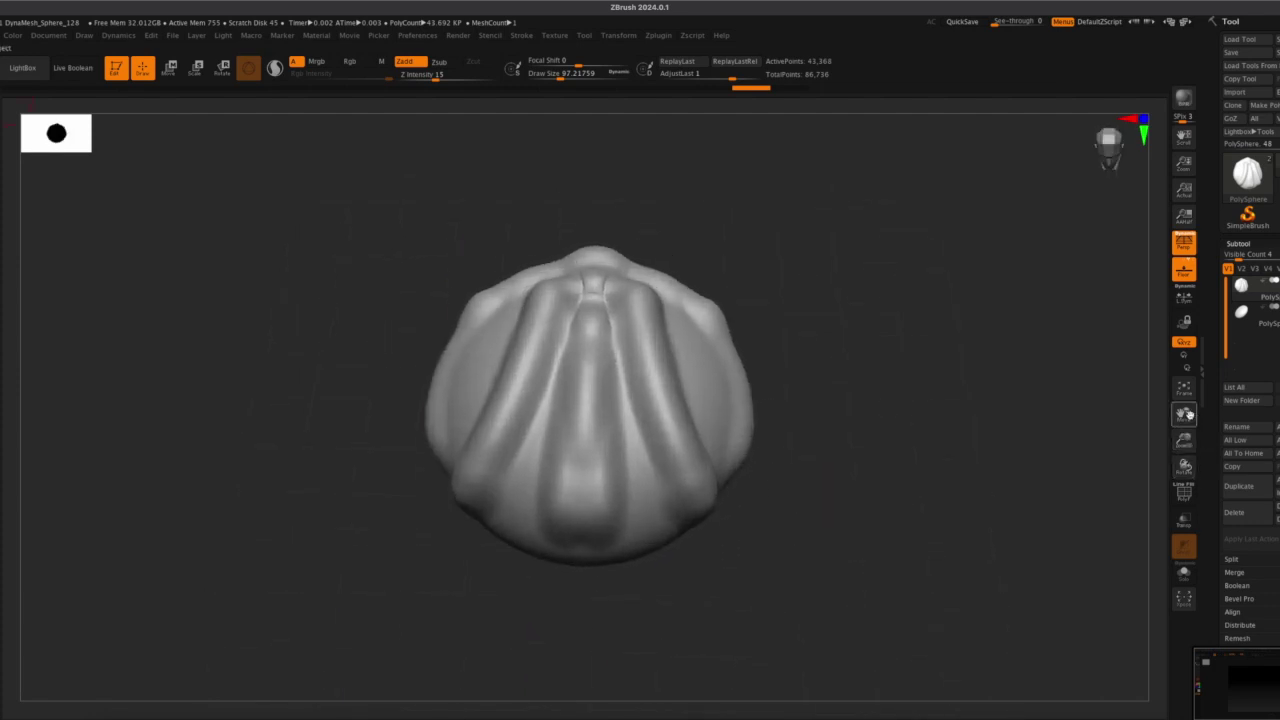
drag(1188, 414, 1220, 391)
drag(1186, 441, 1185, 465)
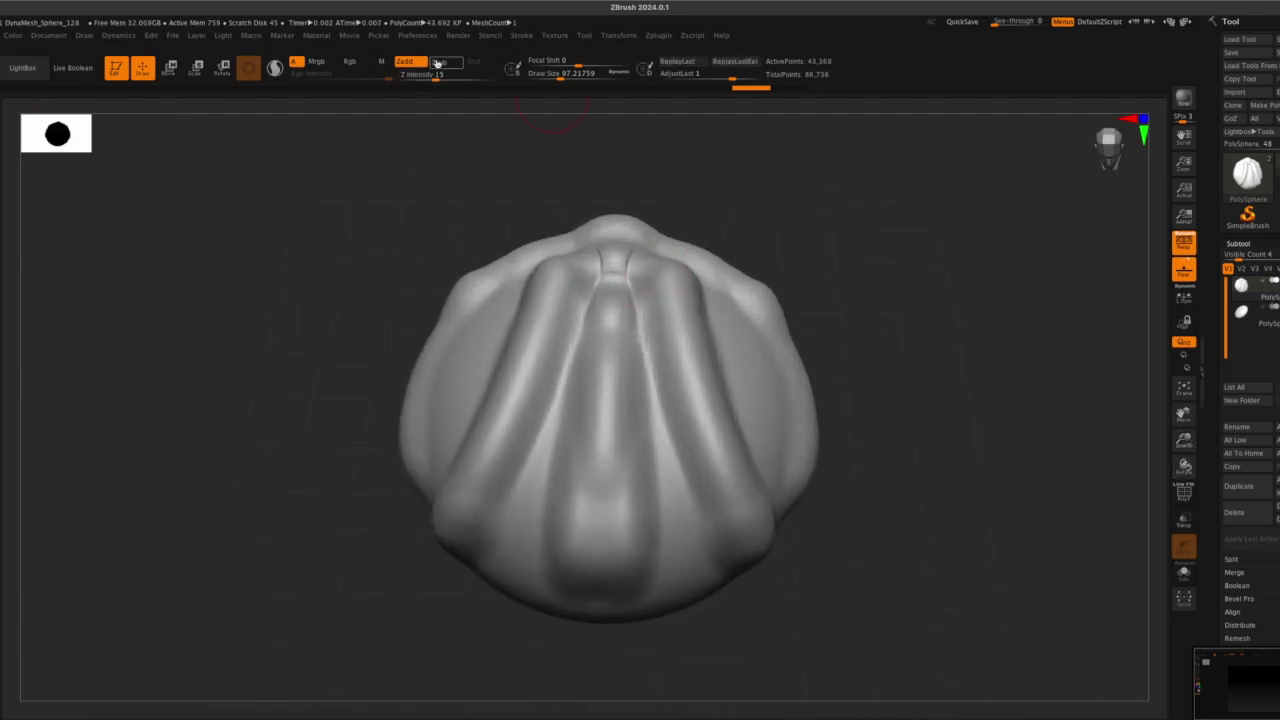
drag(1187, 408, 1187, 444)
mouse_move(1186, 418)
mouse_down()
mouse_move(1190, 398)
mouse_move(1246, 394)
mouse_move(1240, 378)
mouse_move(1187, 440)
mouse_move(1187, 420)
mouse_up()
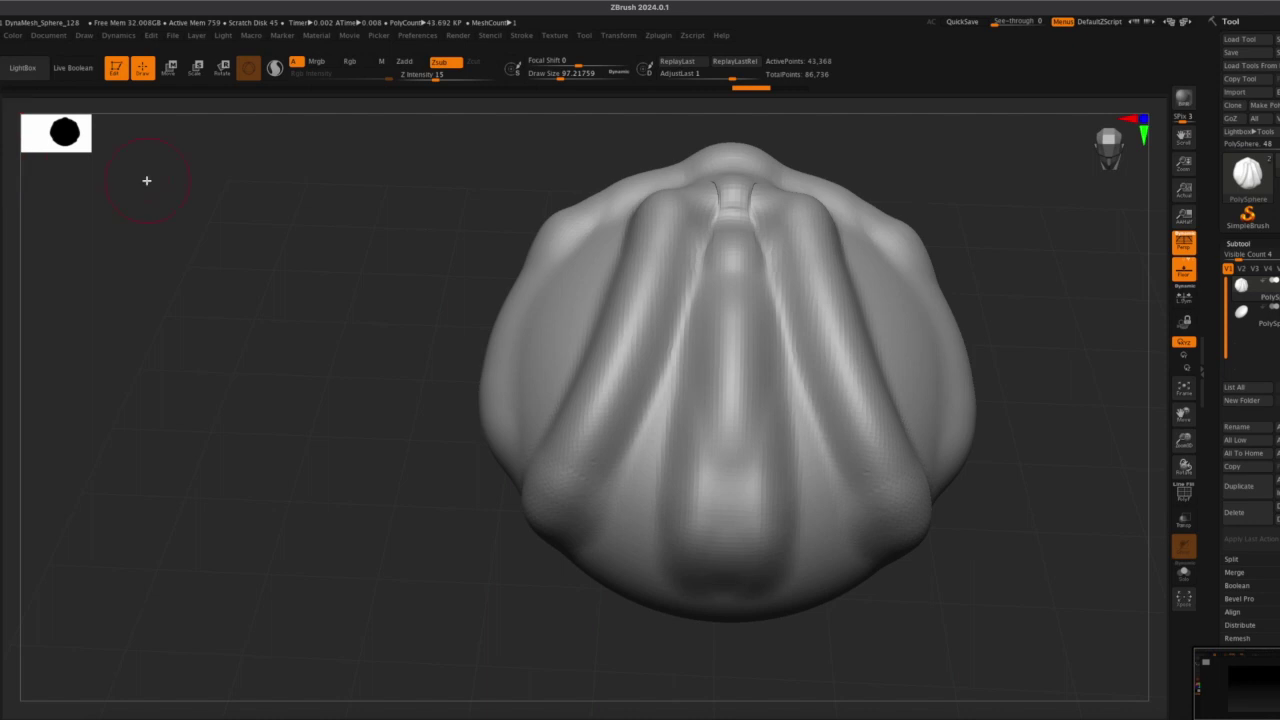
Switch to the Standard brush in subtractive mode and set its draw size to 112
mouse_move(622, 347)
mouse_down()
mouse_move(643, 351)
mouse_move(645, 475)
mouse_up()
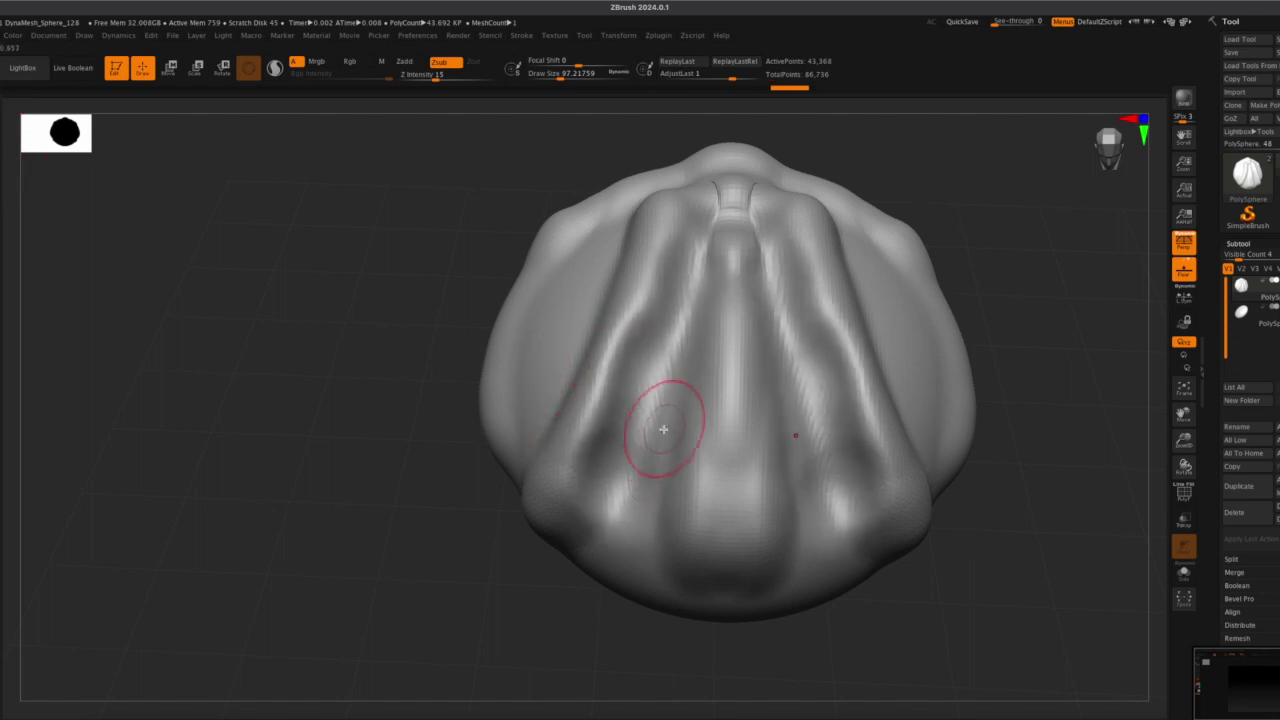
key(ctrl+z)
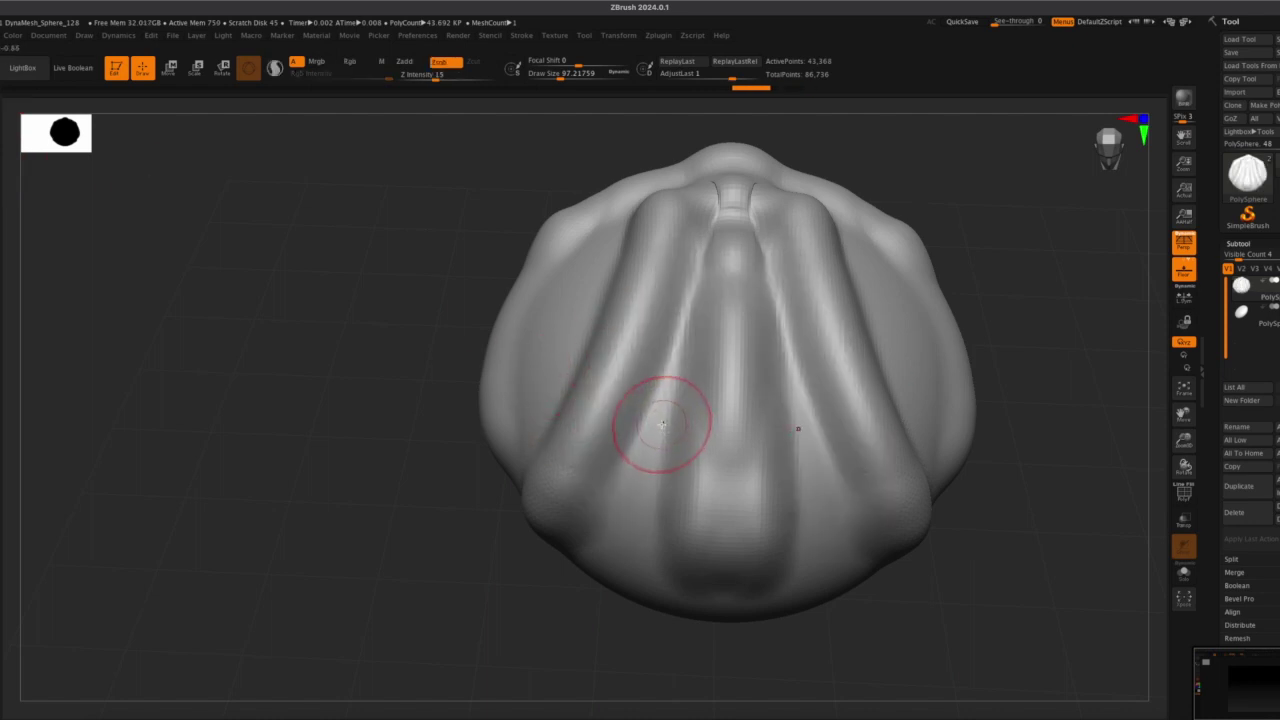
key(b)
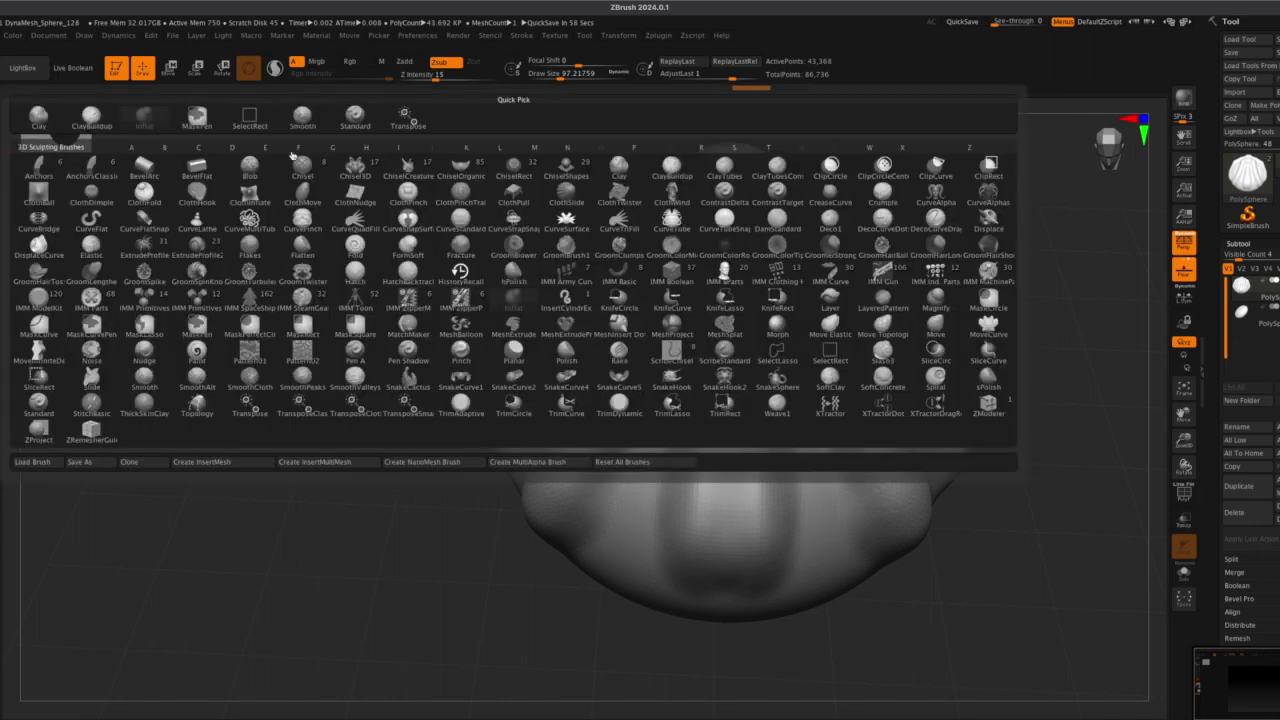
click(350, 129)
drag(695, 289, 654, 388)
key(ctrl+z)
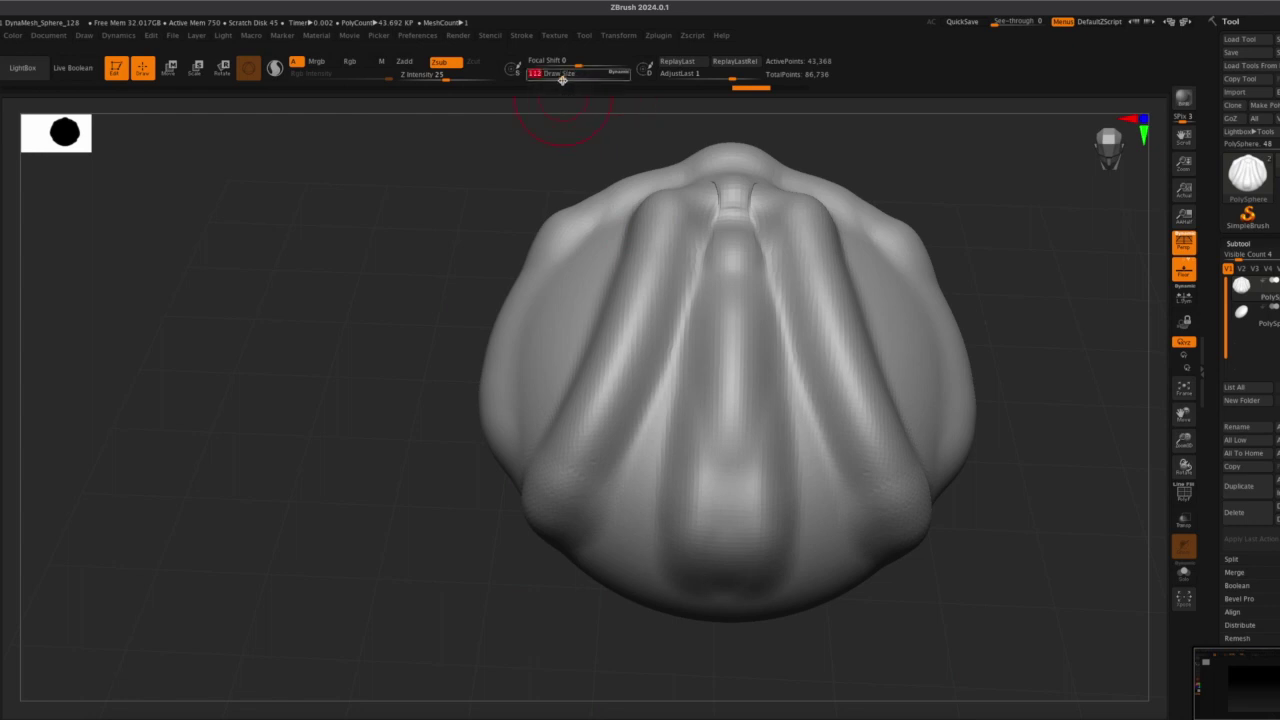
Carve mirrored long grooves down the ribs flanking the broad central rib
mouse_move(694, 261)
mouse_down()
mouse_move(600, 547)
mouse_move(682, 240)
mouse_up()
key(ctrl+z)
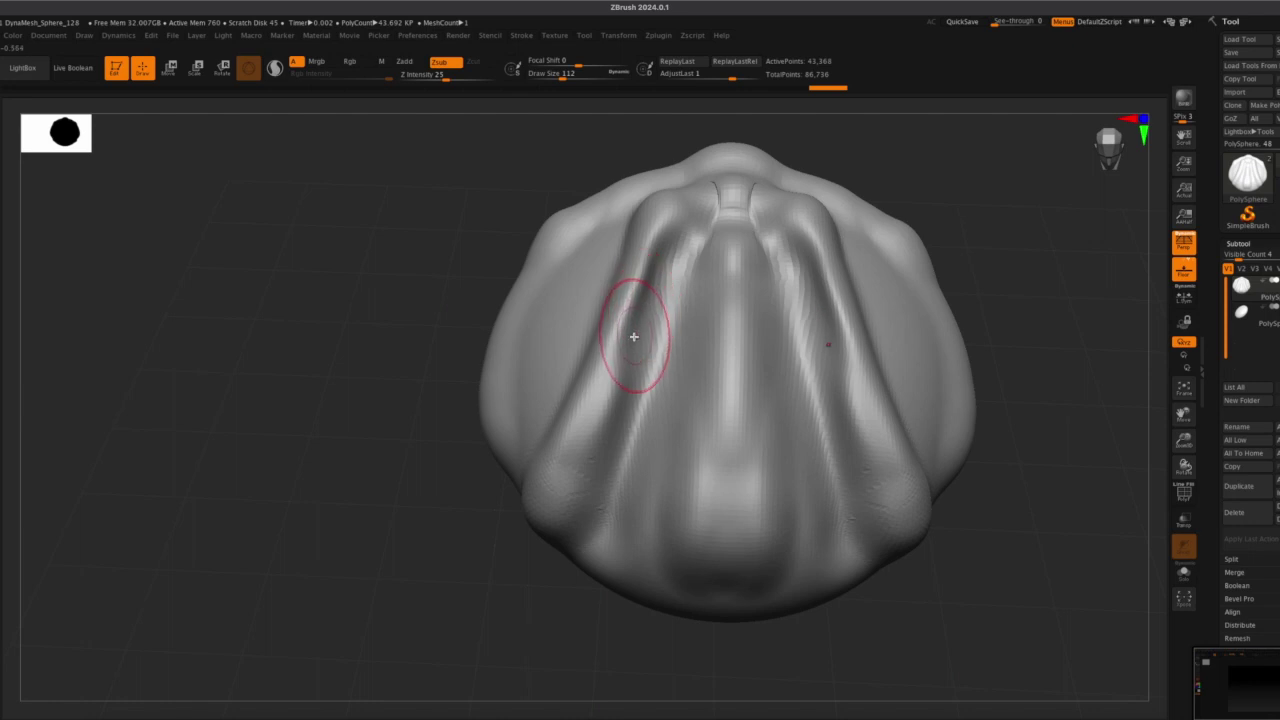
key(ctrl+z)
mouse_move(660, 266)
alt+mouse_down()
mouse_move(586, 508)
mouse_move(660, 313)
alt+mouse_up()
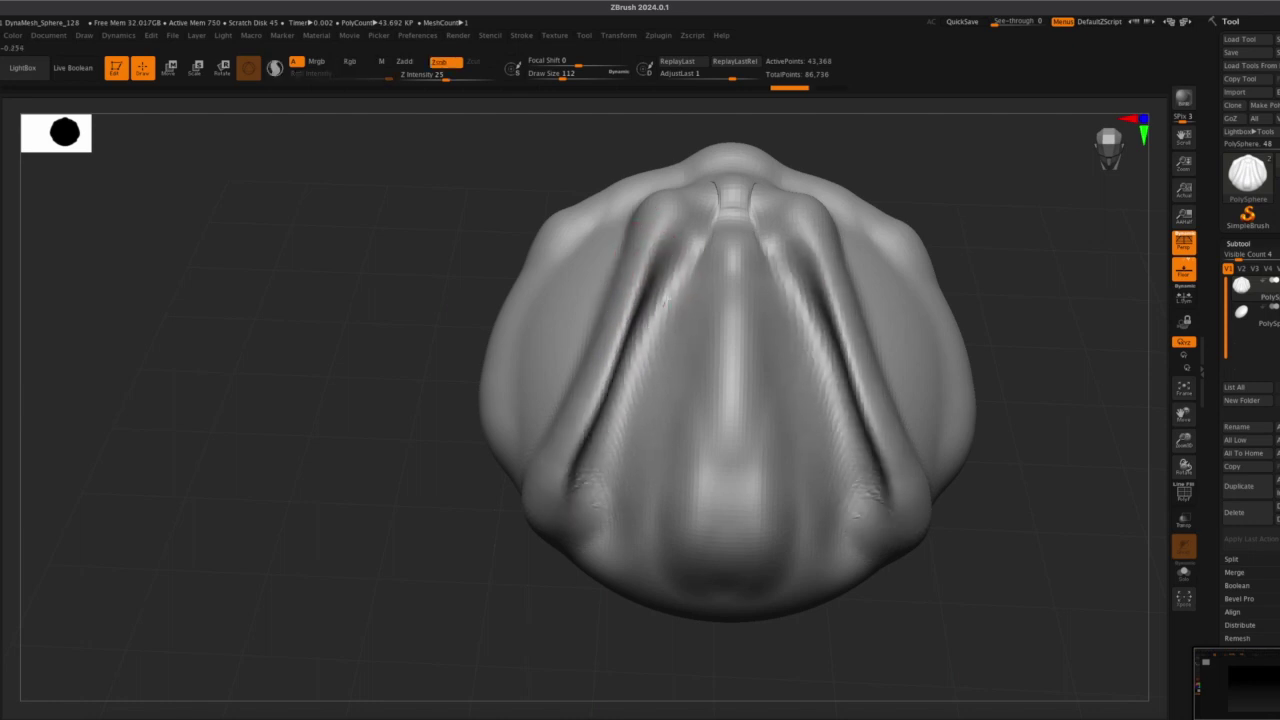
mouse_move(694, 242)
alt+mouse_down()
mouse_move(671, 414)
mouse_move(632, 540)
mouse_move(683, 307)
mouse_move(633, 517)
mouse_move(648, 385)
mouse_move(703, 234)
alt+mouse_up()
Carve hollows and grooves across the underside of the shell, running inward from the scalloped rim
mouse_move(1001, 590)
mouse_down()
mouse_move(986, 520)
mouse_move(1000, 509)
mouse_move(1006, 451)
mouse_move(986, 586)
mouse_move(1029, 551)
mouse_move(1009, 631)
mouse_move(1021, 632)
mouse_move(1014, 599)
mouse_up()
mouse_move(199, 307)
mouse_down()
mouse_move(290, 412)
mouse_move(315, 418)
mouse_move(306, 443)
mouse_move(280, 440)
mouse_move(280, 360)
mouse_up()
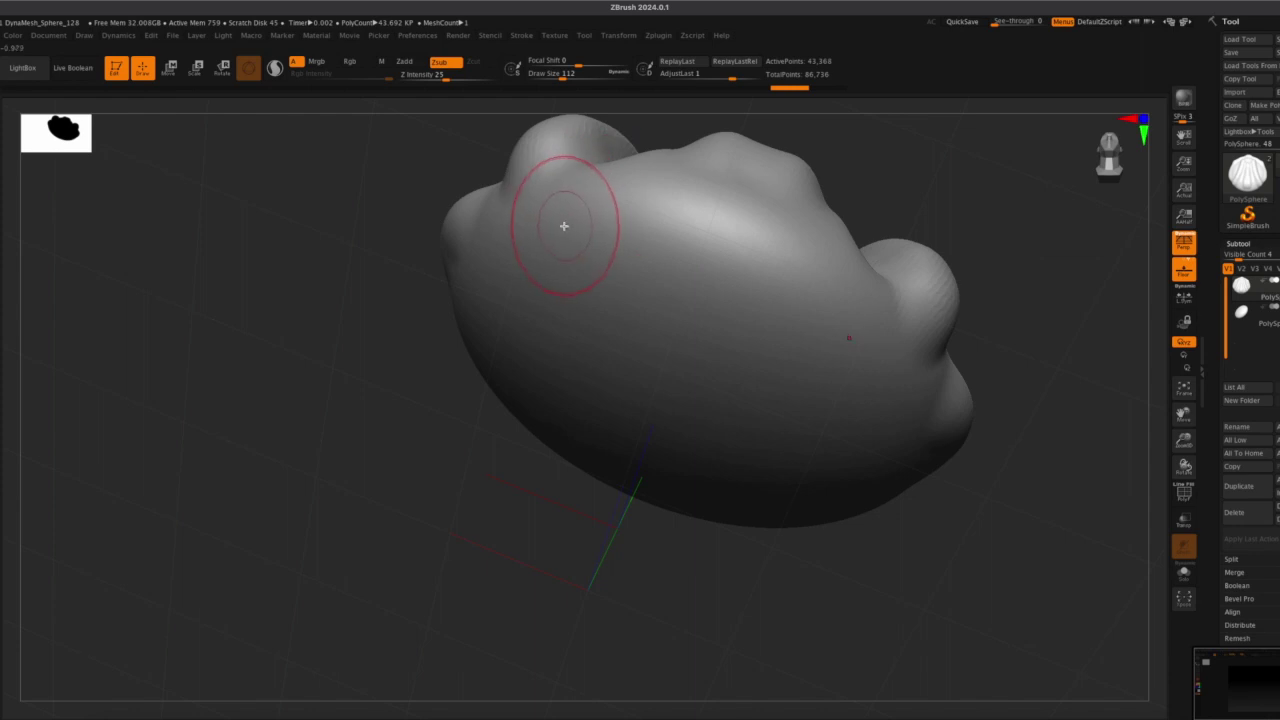
mouse_move(331, 511)
mouse_down()
mouse_move(346, 554)
mouse_move(386, 482)
mouse_up()
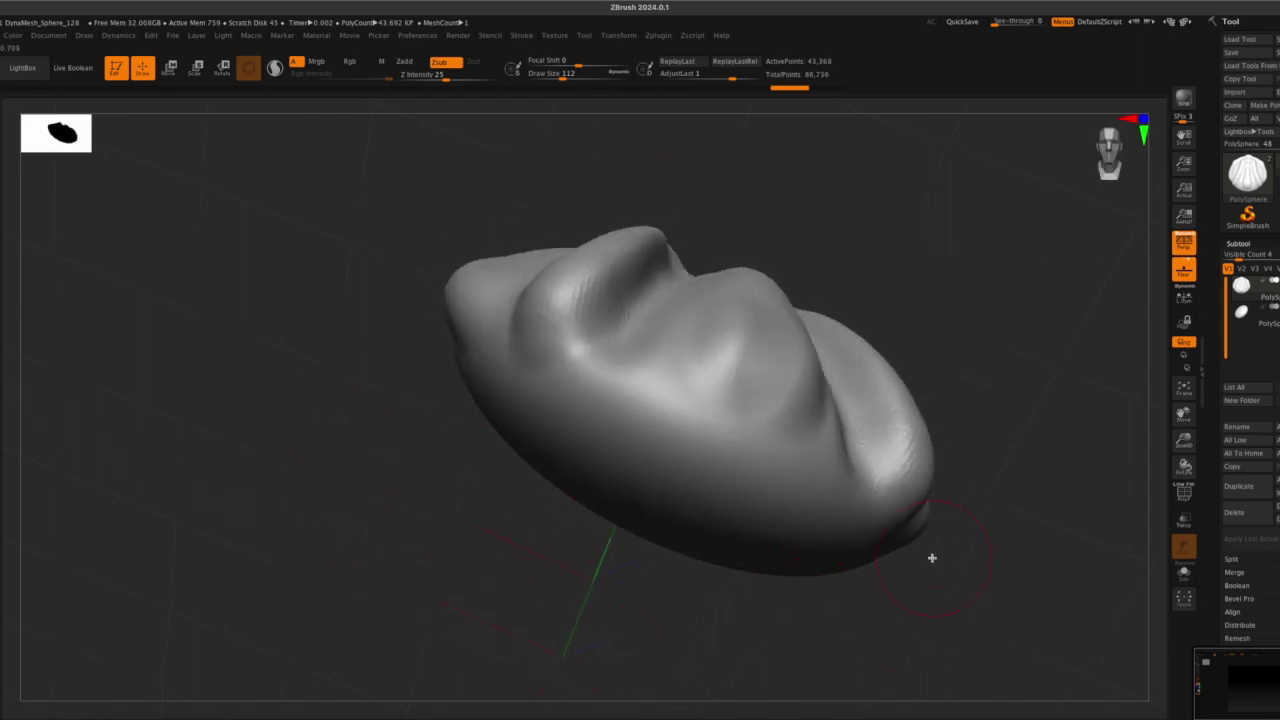
mouse_move(508, 511)
mouse_down()
mouse_move(503, 537)
mouse_move(585, 312)
mouse_move(580, 337)
mouse_move(699, 354)
mouse_move(717, 397)
mouse_move(757, 414)
mouse_move(738, 411)
mouse_up()
mouse_move(976, 448)
mouse_down()
mouse_move(986, 597)
mouse_move(1020, 509)
mouse_up()
drag(625, 354, 529, 428)
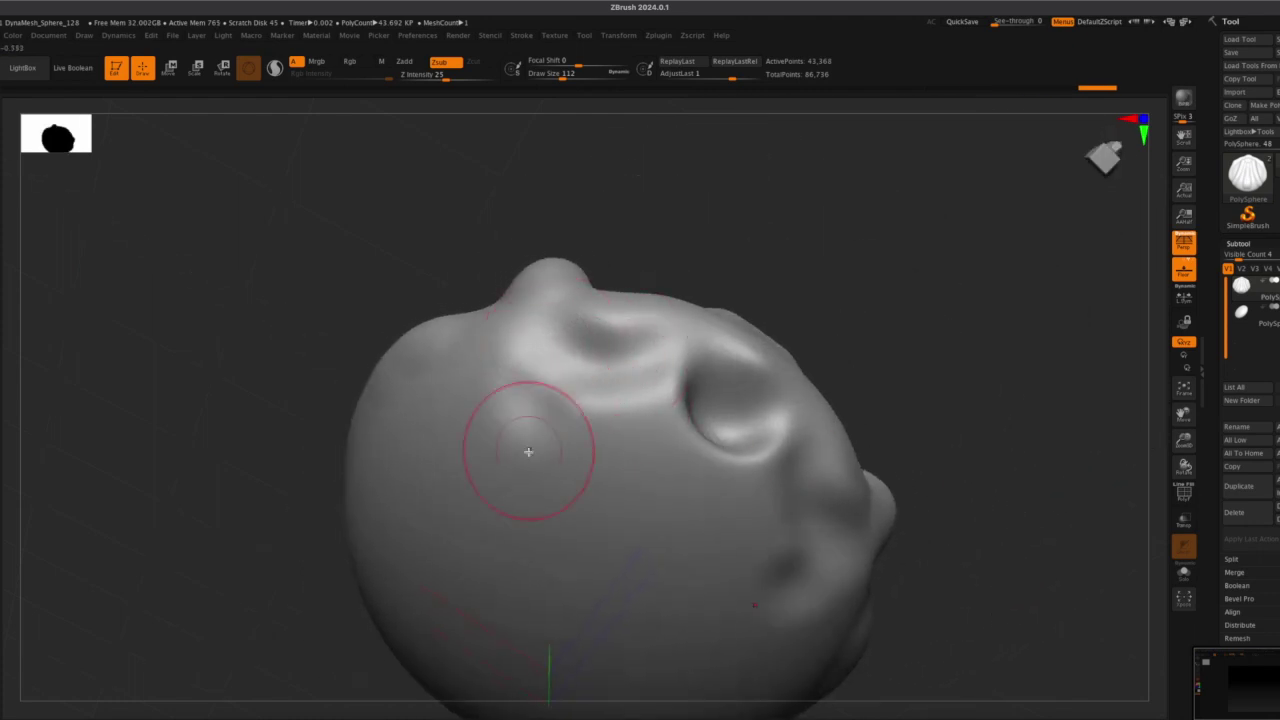
mouse_move(534, 320)
mouse_down()
mouse_move(494, 558)
mouse_move(531, 354)
mouse_move(502, 577)
mouse_up()
mouse_move(654, 362)
mouse_down()
mouse_move(634, 497)
mouse_move(654, 420)
mouse_move(623, 483)
mouse_move(630, 505)
mouse_up()
Smooth away the grooves in the middle of the shell's underside
ctrl+drag(697, 442, 663, 502)
key(ctrl+z)
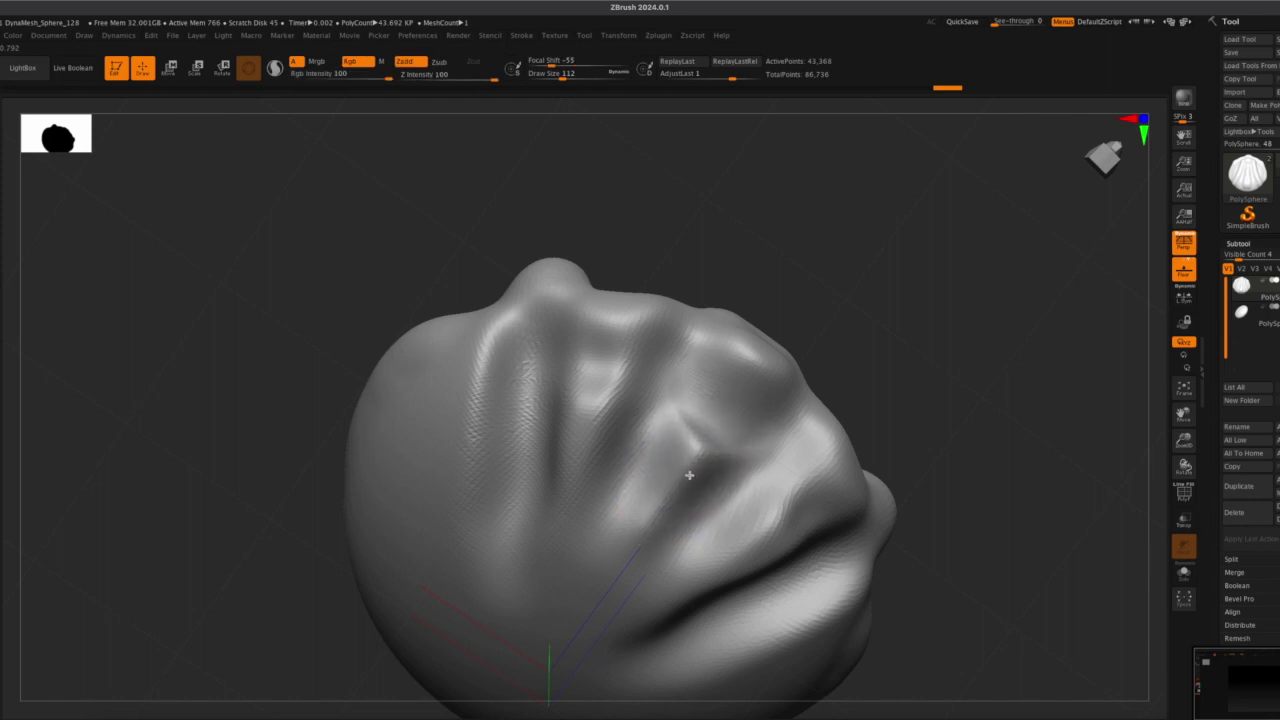
mouse_move(957, 381)
mouse_down()
mouse_move(960, 420)
mouse_move(687, 499)
mouse_up()
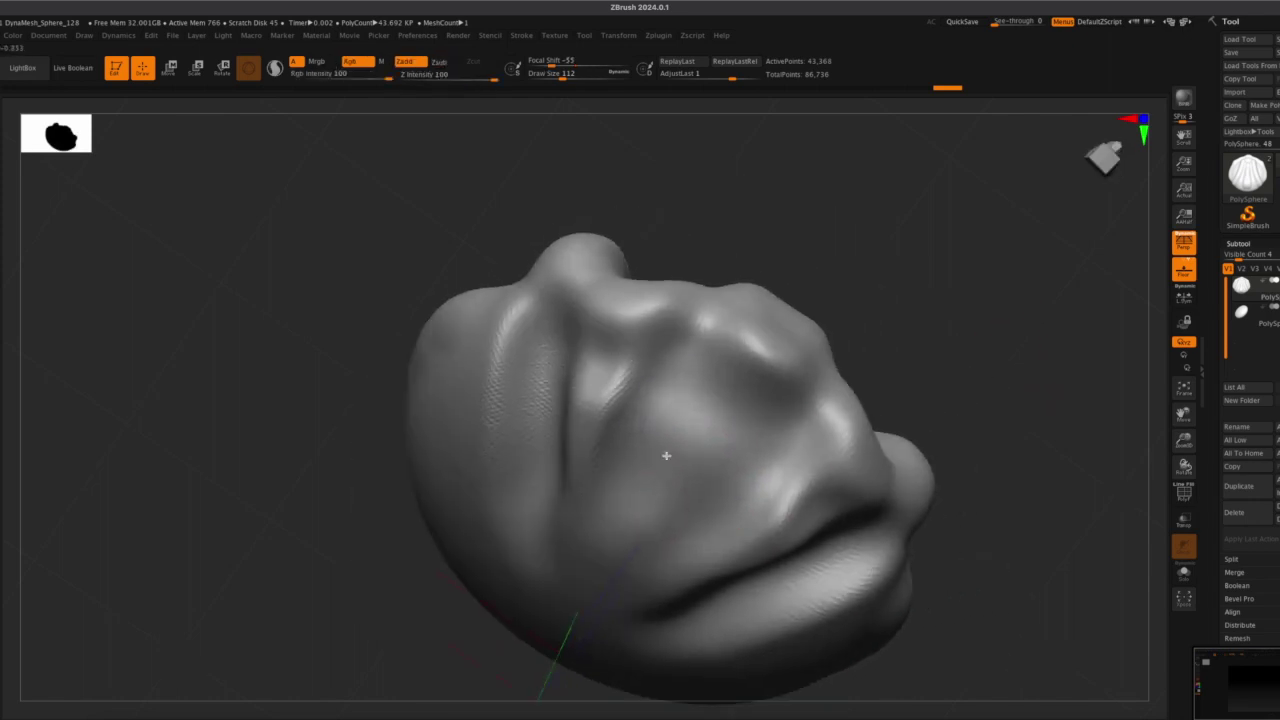
mouse_move(957, 395)
mouse_down()
mouse_move(951, 417)
mouse_move(968, 384)
mouse_up()
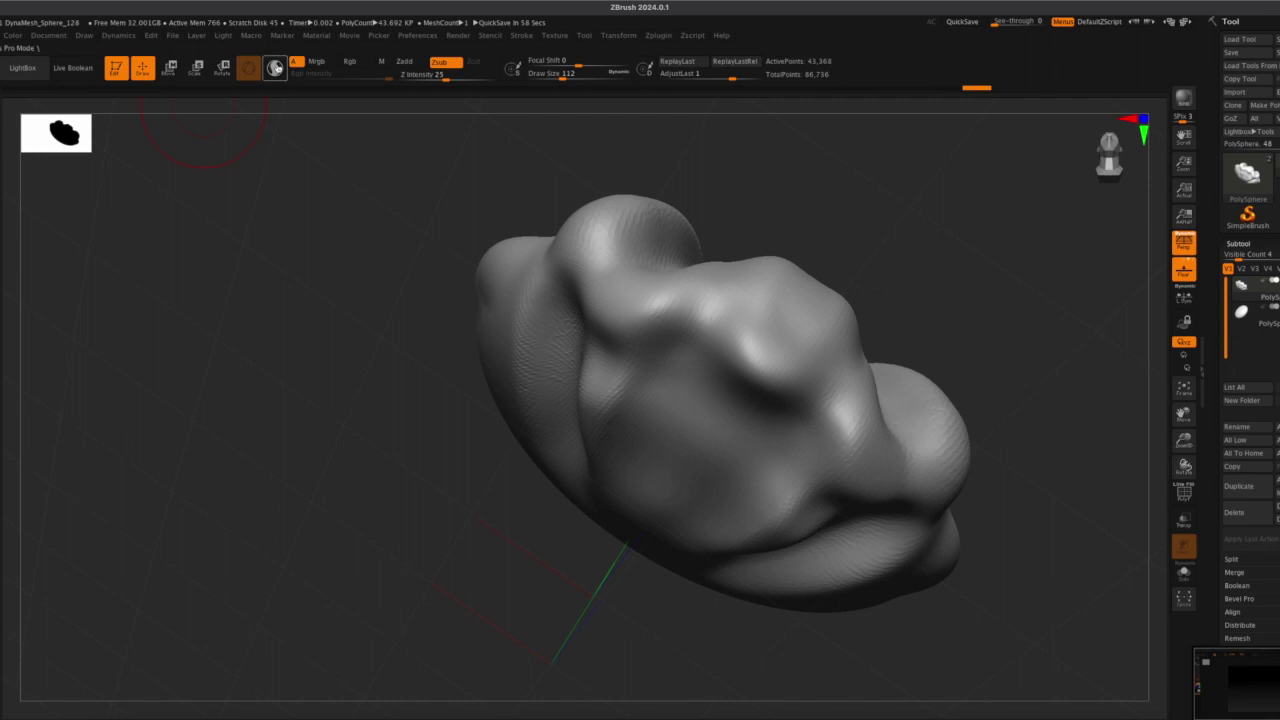
Turn on Sculptris Pro mode and rework the grooves on the underside of the shell
mouse_move(678, 408)
mouse_down()
mouse_move(644, 396)
mouse_move(630, 372)
mouse_up()
key(ctrl+z)
mouse_move(886, 277)
mouse_down()
mouse_move(903, 343)
mouse_move(871, 374)
mouse_move(864, 302)
mouse_up()
drag(678, 242, 903, 160)
drag(815, 170, 655, 240)
ctrl+drag(540, 385, 490, 480)
mouse_move(482, 532)
mouse_down()
mouse_move(505, 512)
mouse_move(499, 405)
mouse_up()
drag(1184, 412, 1100, 567)
drag(1183, 440, 1130, 405)
Carve and deepen mirrored grooves fanning across the middle of the underside up to the rim
mouse_move(720, 290)
mouse_down()
mouse_move(665, 420)
mouse_move(675, 455)
mouse_up()
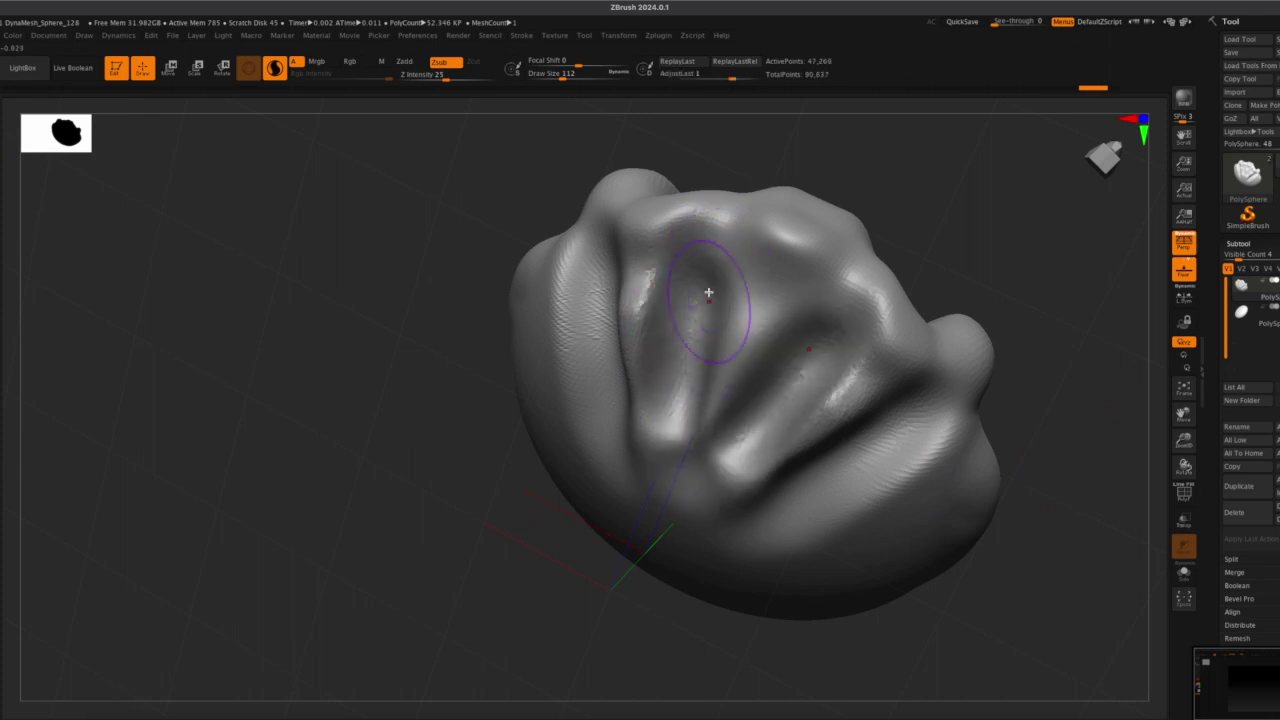
drag(703, 349, 666, 471)
drag(688, 385, 668, 468)
drag(690, 345, 668, 462)
mouse_move(988, 598)
mouse_down()
mouse_move(996, 675)
mouse_move(971, 594)
mouse_move(980, 566)
mouse_move(1020, 574)
mouse_up()
mouse_move(511, 129)
mouse_down()
mouse_move(483, 289)
mouse_move(477, 249)
mouse_move(540, 191)
mouse_move(420, 248)
mouse_up()
mouse_move(580, 346)
mouse_down()
mouse_move(497, 340)
mouse_move(673, 265)
mouse_up()
mouse_move(690, 620)
mouse_down()
mouse_move(706, 514)
mouse_move(689, 511)
mouse_move(649, 577)
mouse_move(665, 619)
mouse_move(663, 591)
mouse_move(686, 629)
mouse_move(766, 595)
mouse_up()
key(f)
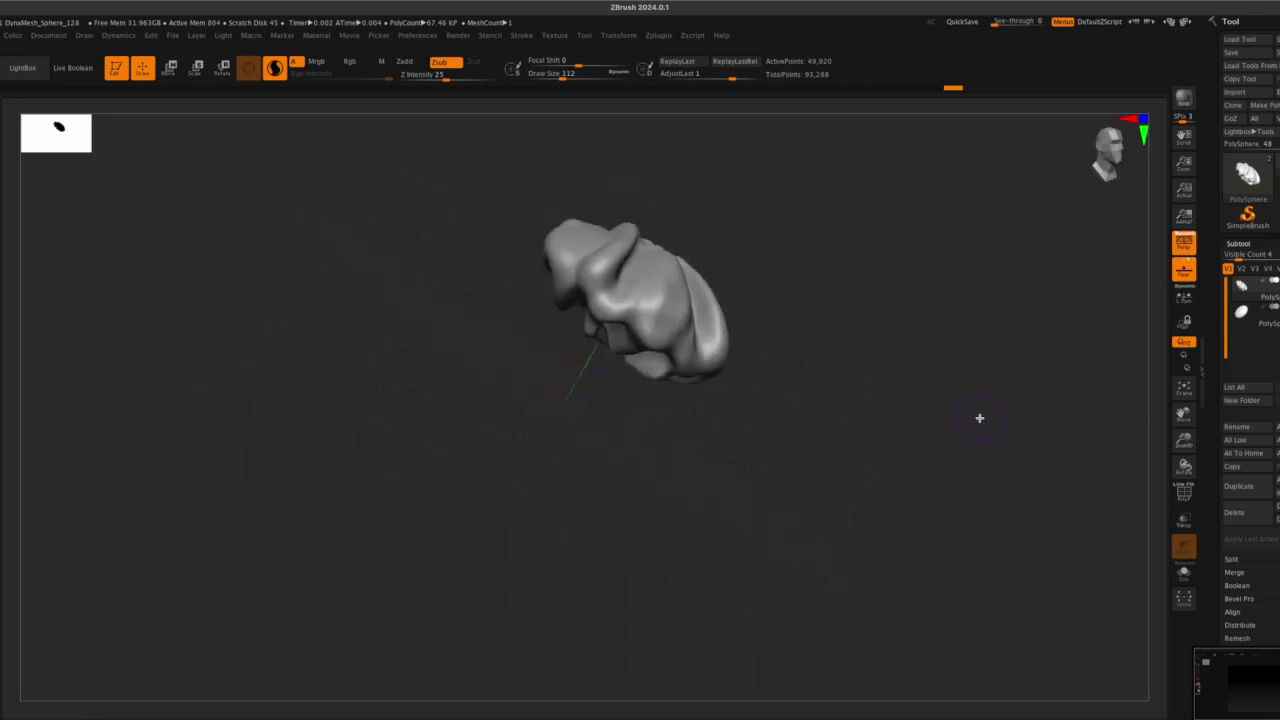
Try to carve long mirrored grooves into the outer side lobes of the shell
drag(1192, 423, 1200, 509)
mouse_move(1112, 476)
mouse_down()
mouse_move(1054, 503)
mouse_move(1114, 454)
mouse_move(1128, 497)
mouse_move(1100, 523)
mouse_move(1071, 493)
mouse_up()
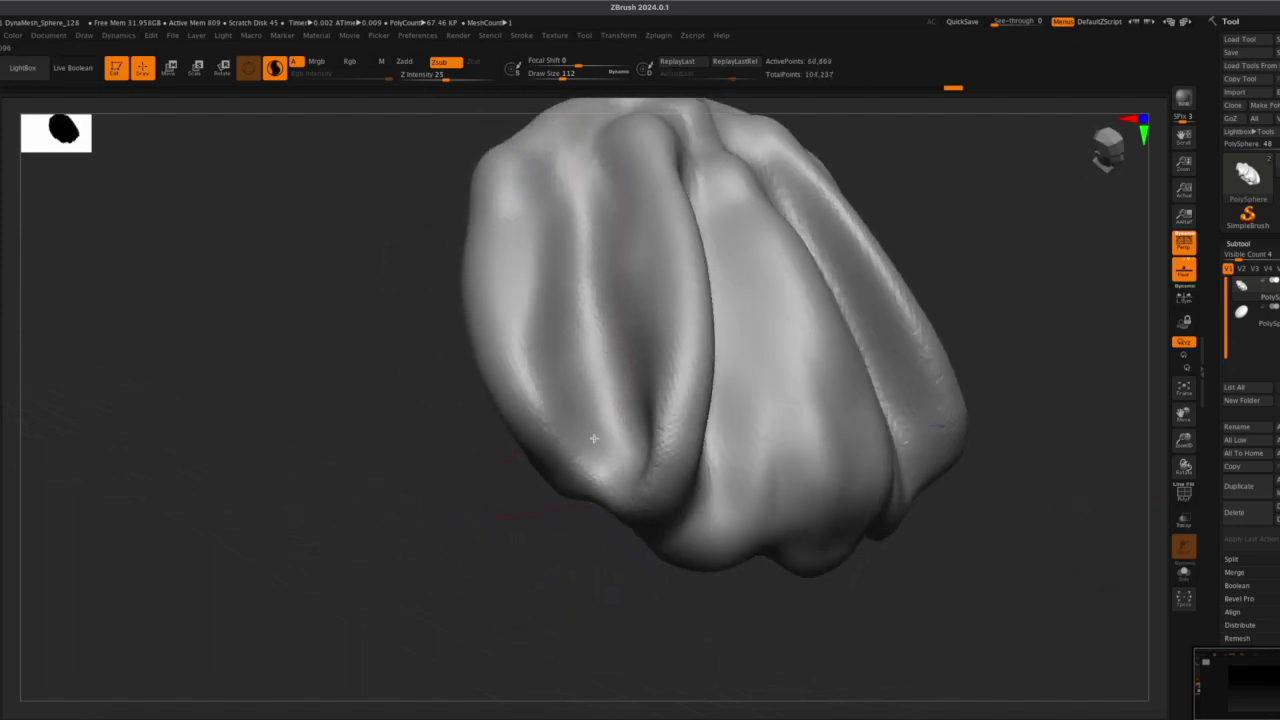
mouse_move(912, 570)
mouse_down()
mouse_move(900, 524)
mouse_move(902, 545)
mouse_move(800, 528)
mouse_up()
drag(556, 542, 562, 568)
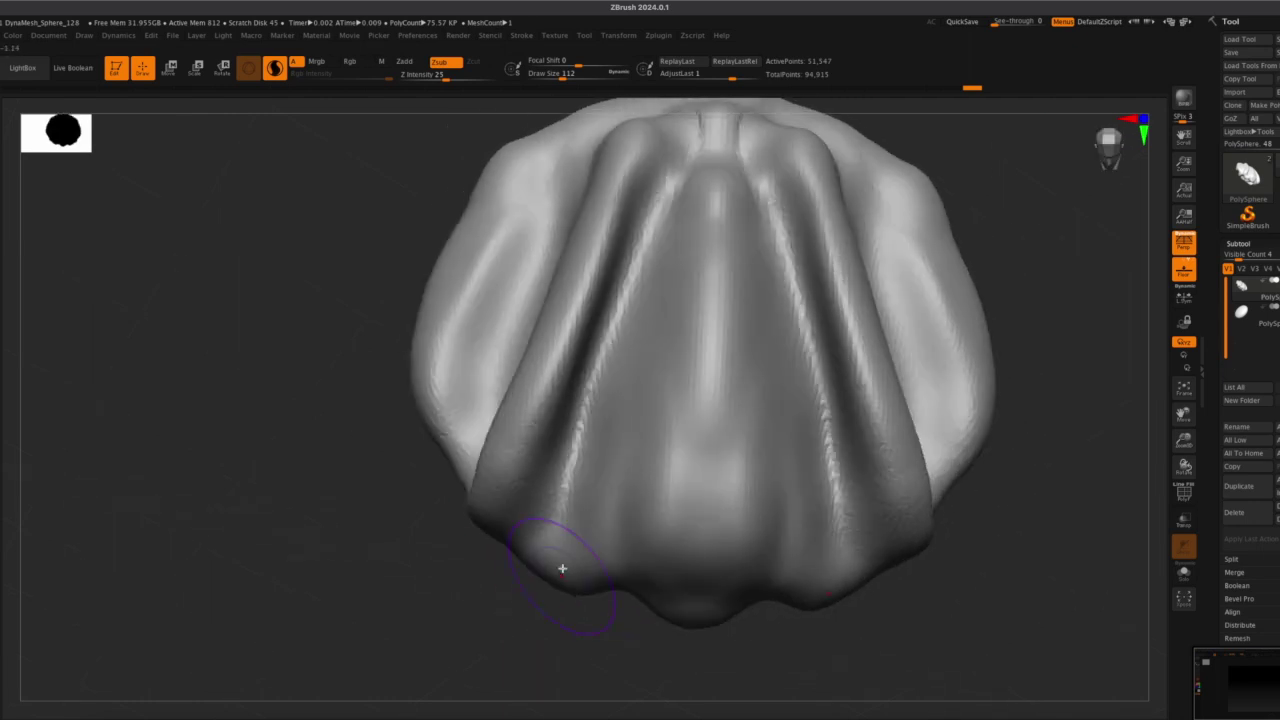
mouse_move(656, 164)
mouse_down()
mouse_move(614, 222)
mouse_move(557, 420)
mouse_up()
key(ctrl+z)
key(ctrl+z)
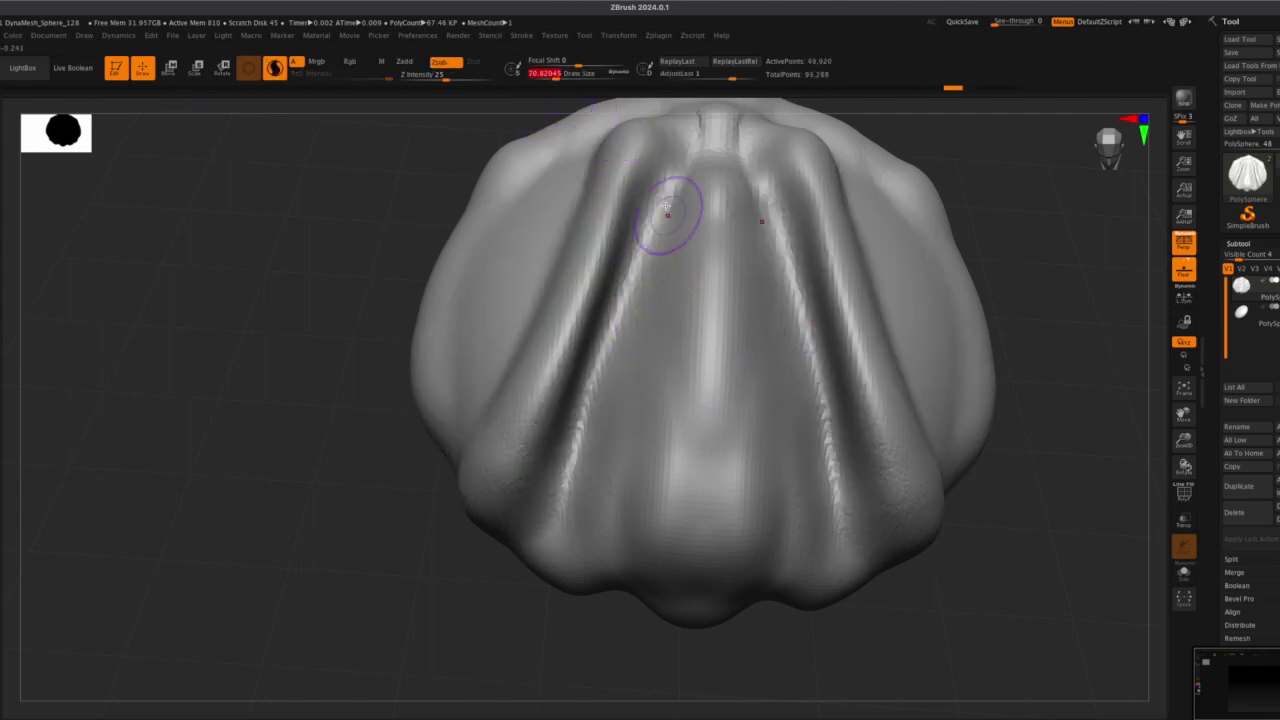
Set the brush's draw size to about 119.8 and its Z intensity to 13
drag(678, 291, 640, 151)
key(ctrl+z)
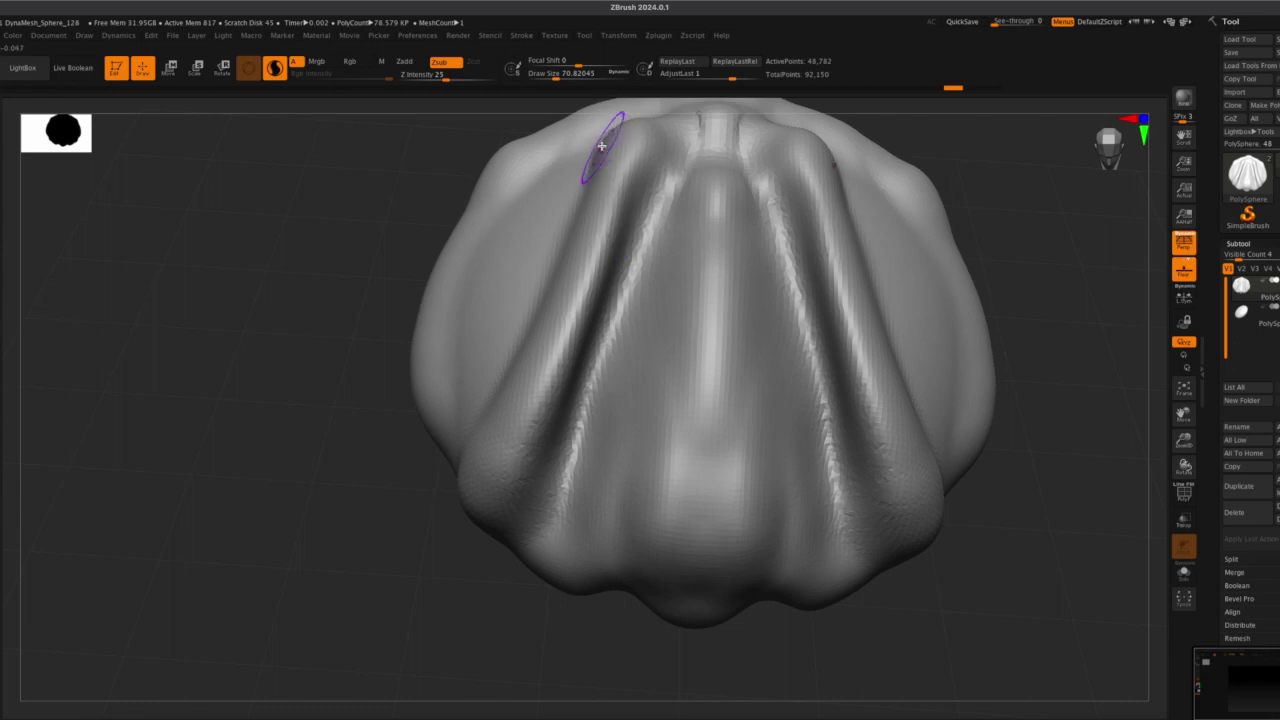
shift+drag(660, 166, 631, 229)
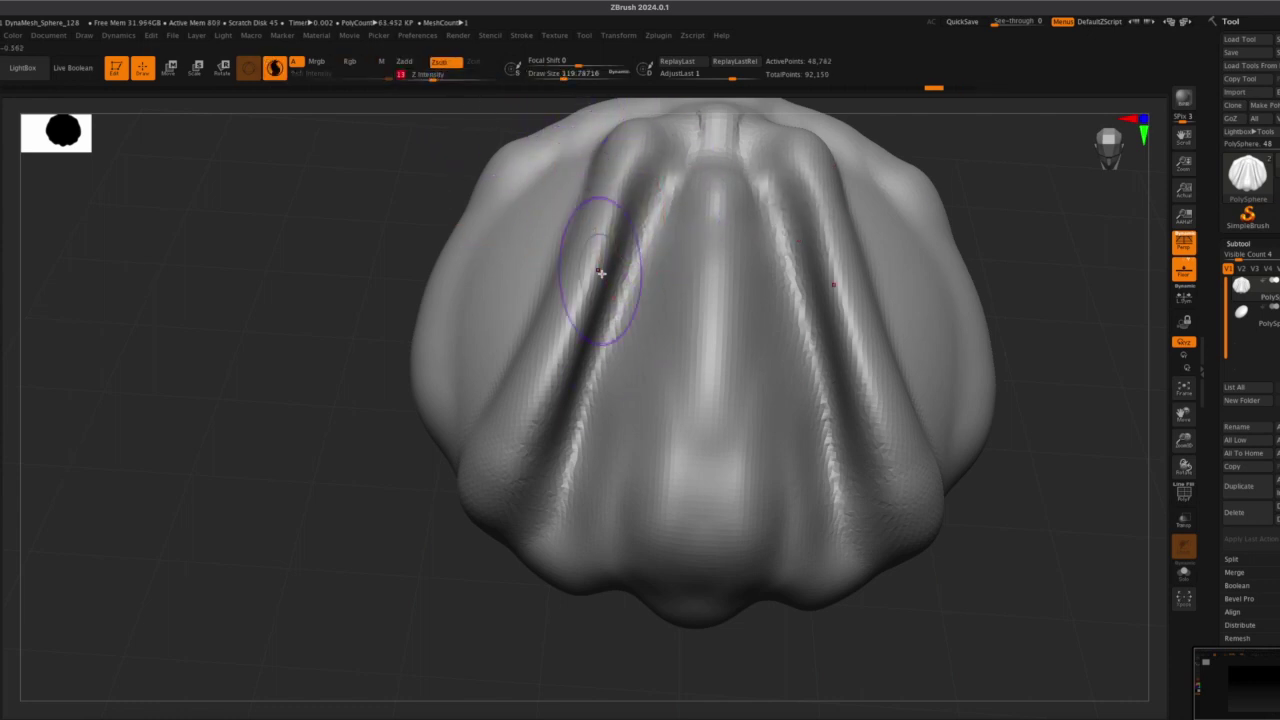
Carve and soften the long grooves and crests of the ribs flanking the central rib
shift+drag(642, 188, 588, 366)
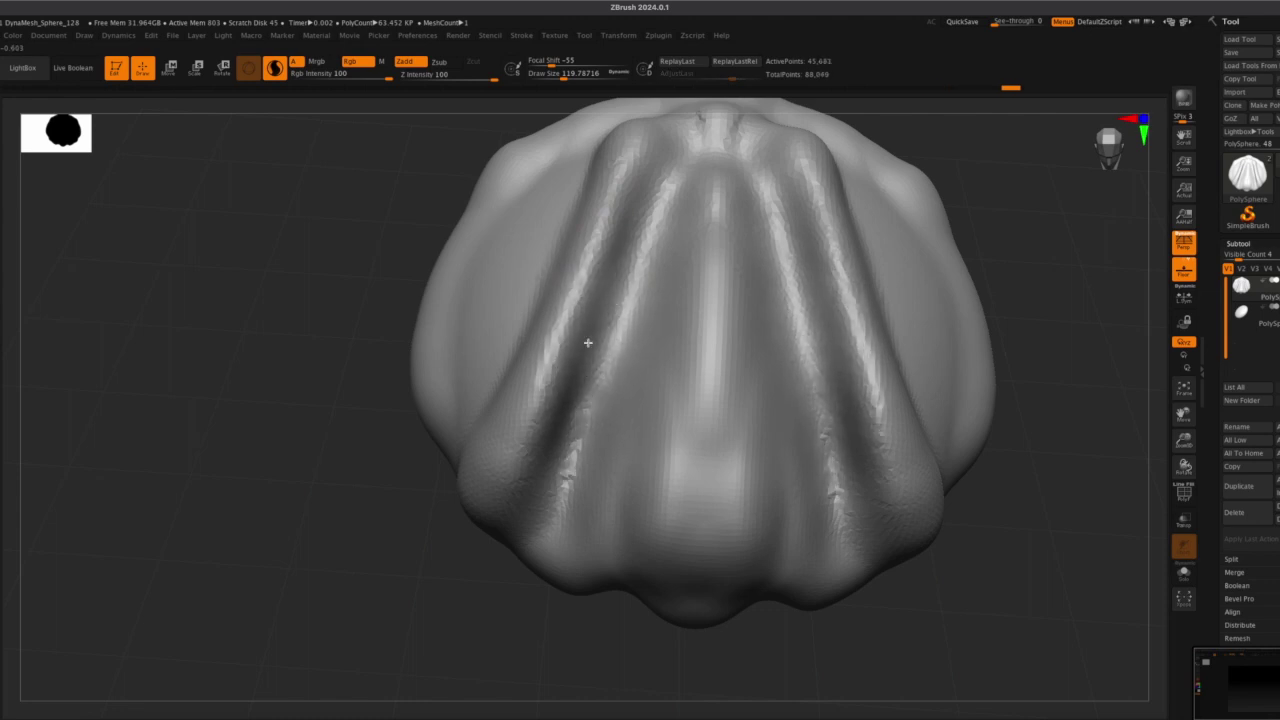
alt+drag(557, 440, 586, 326)
key(ctrl+shift+z)
key(ctrl+shift+z)
key(ctrl+shift+z)
key(ctrl+shift+z)
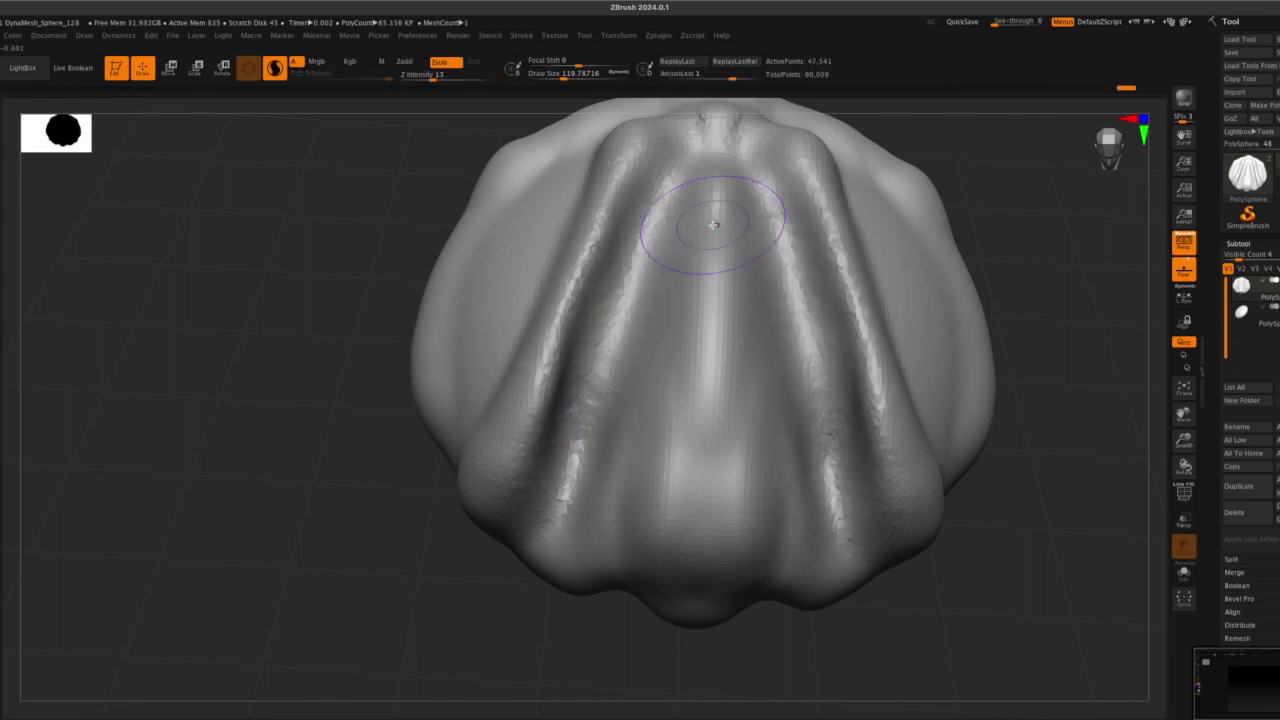
Carve narrow grooves down the broad central rib toward the lower rim
drag(714, 209, 703, 531)
drag(703, 330, 700, 560)
drag(662, 400, 686, 531)
Smooth the grooves on the underside beneath the central ribs
mouse_move(965, 515)
mouse_down()
mouse_move(1001, 549)
mouse_move(988, 446)
mouse_up()
shift+drag(762, 310, 751, 335)
mouse_move(585, 370)
shift+mouse_down()
mouse_move(571, 411)
mouse_move(559, 382)
shift+mouse_up()
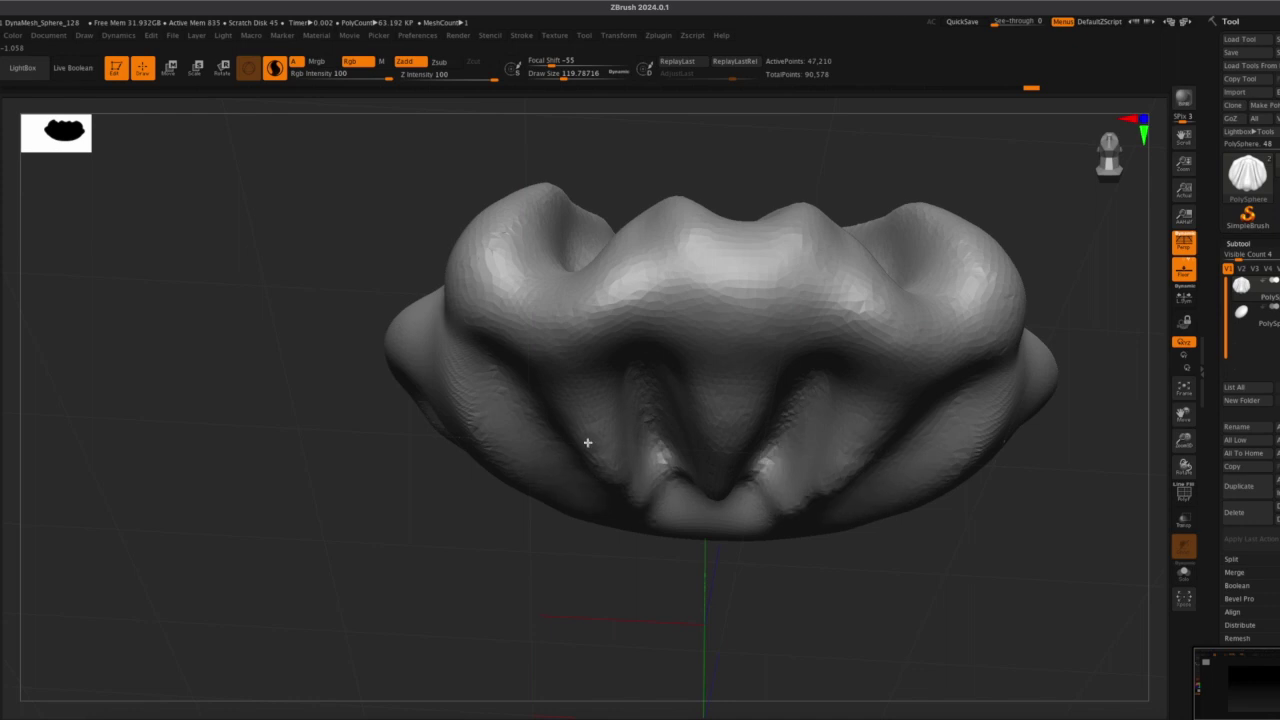
shift+drag(588, 442, 711, 482)
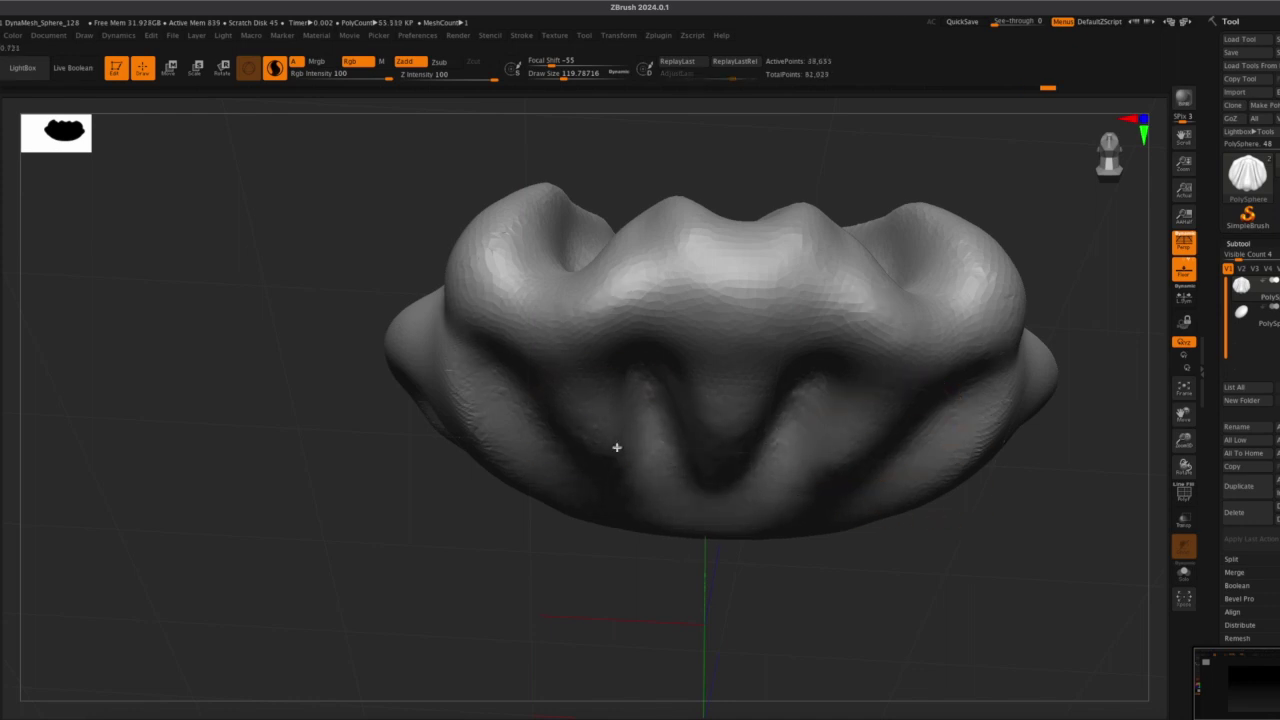
mouse_move(1097, 579)
mouse_down()
mouse_move(1070, 613)
mouse_move(1087, 621)
mouse_move(1098, 574)
mouse_move(1082, 650)
mouse_up()
key(ctrl+z)
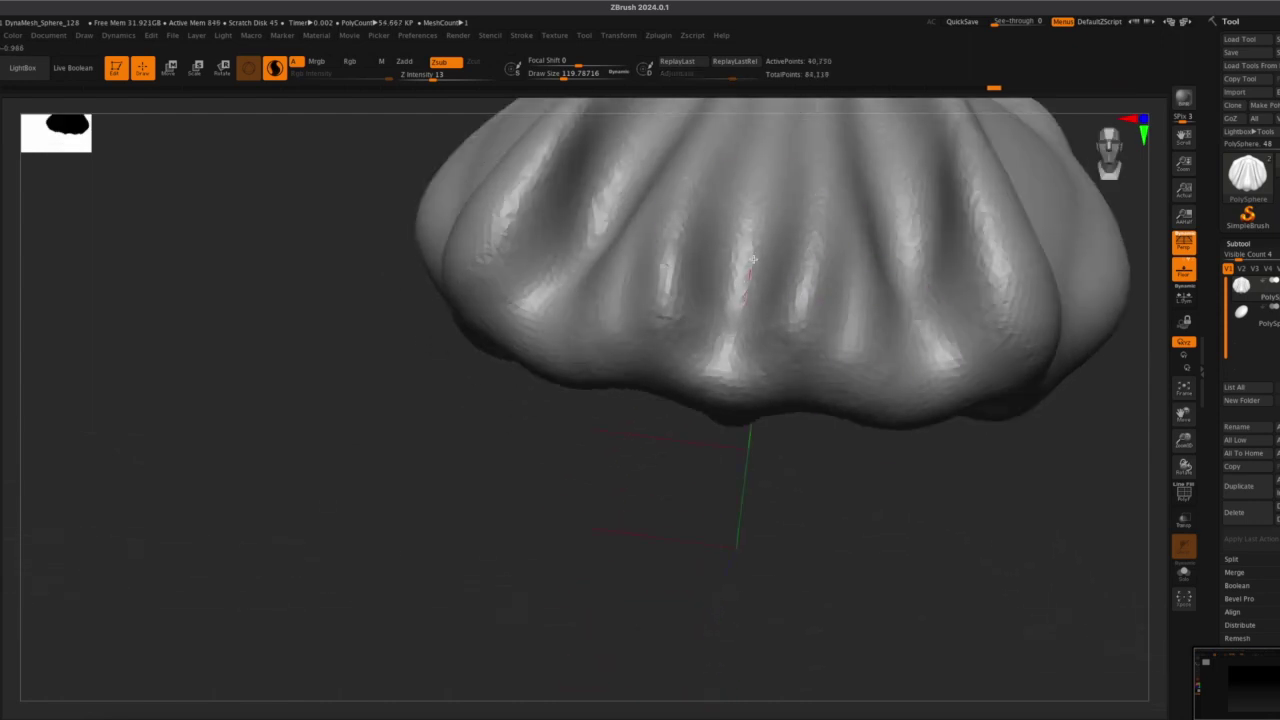
Carve a mirrored groove into the underside of the outer side lobes
drag(1184, 442, 1160, 380)
drag(1010, 430, 1143, 597)
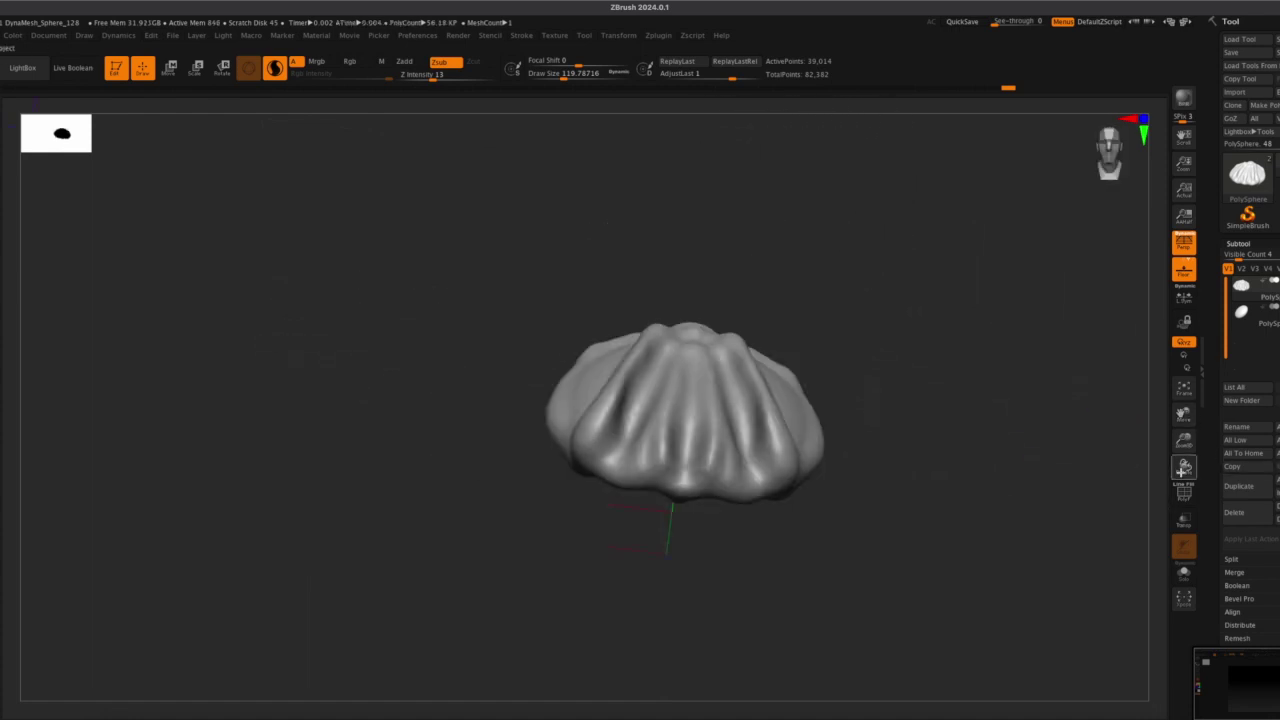
drag(1112, 488, 1116, 439)
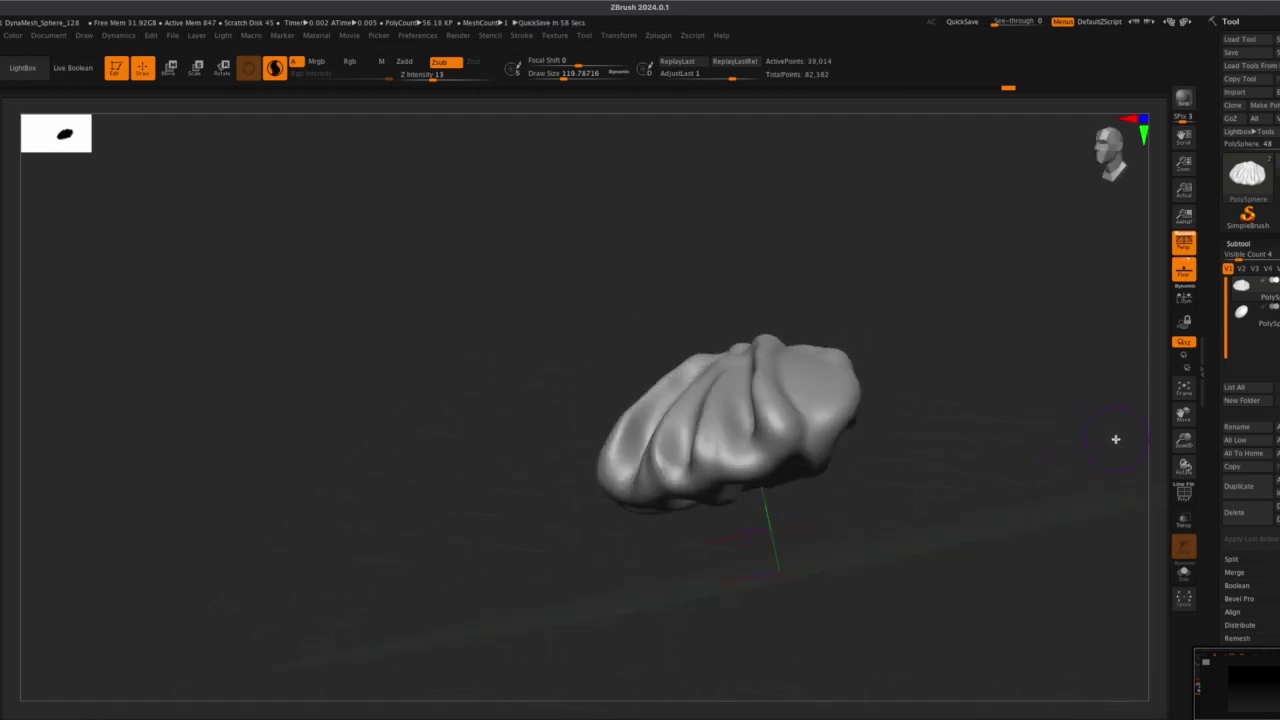
drag(1184, 412, 1192, 497)
mouse_move(1083, 525)
mouse_down()
mouse_move(1097, 497)
mouse_move(1094, 508)
mouse_up()
drag(1184, 424, 1096, 350)
drag(1050, 365, 1272, 436)
mouse_move(837, 554)
mouse_down()
mouse_move(783, 535)
mouse_move(788, 569)
mouse_move(766, 543)
mouse_move(790, 358)
mouse_up()
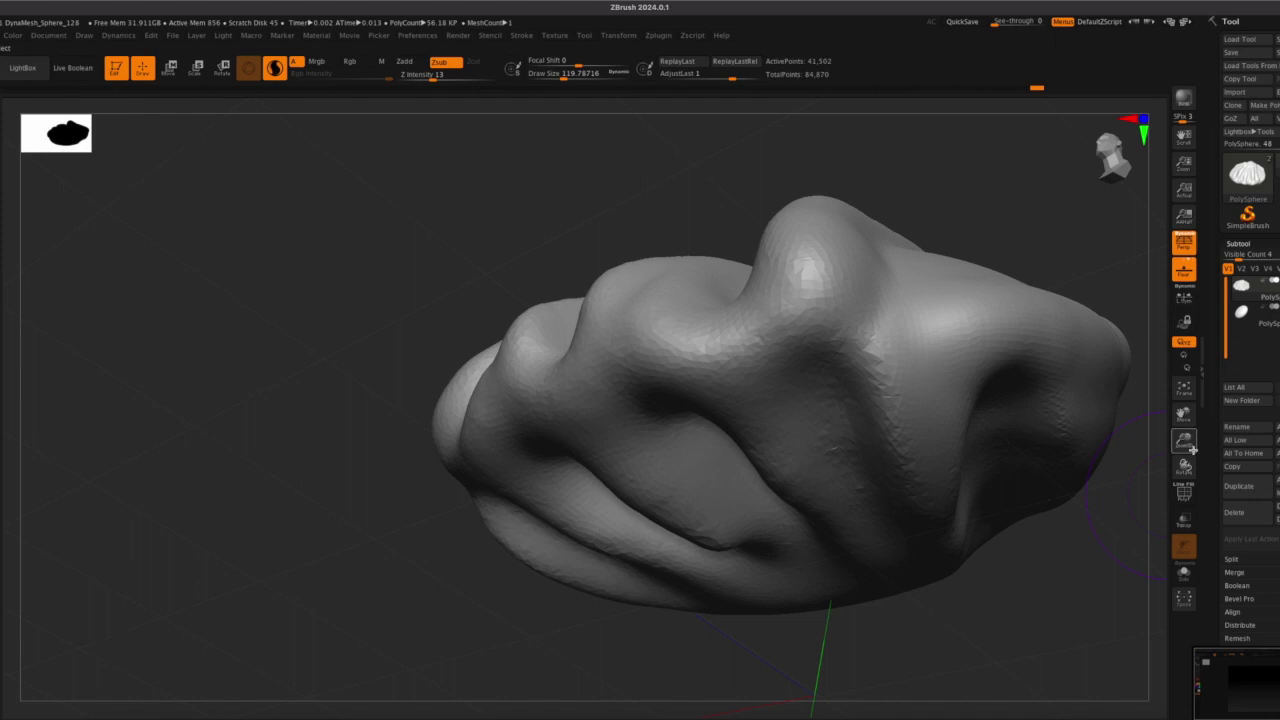
Extend the carved grooves along the outer side lobes onto the shell's broad face
drag(1186, 414, 1188, 451)
drag(1062, 248, 985, 430)
drag(754, 416, 668, 462)
mouse_move(977, 303)
mouse_down()
mouse_move(944, 304)
mouse_move(966, 285)
mouse_move(957, 378)
mouse_move(906, 443)
mouse_move(896, 533)
mouse_up()
drag(1191, 440, 998, 560)
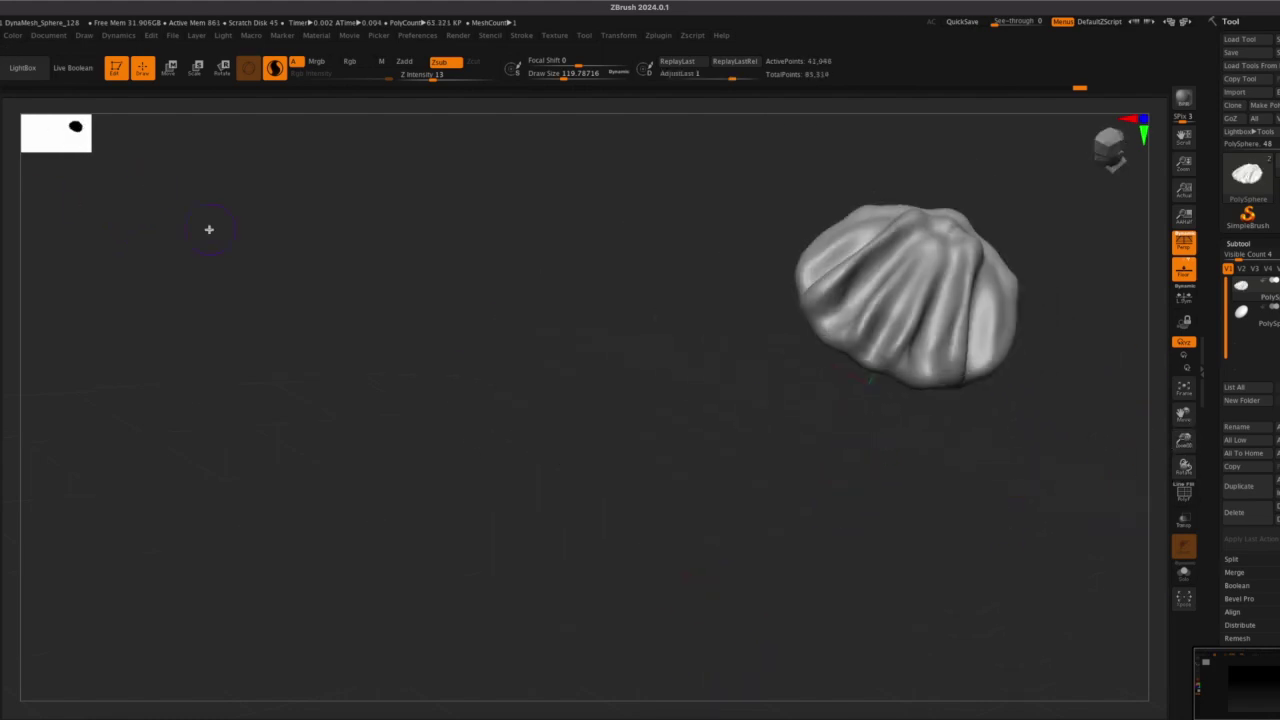
Smooth the hollows below the rim in the middle of the underside
drag(1161, 419, 926, 428)
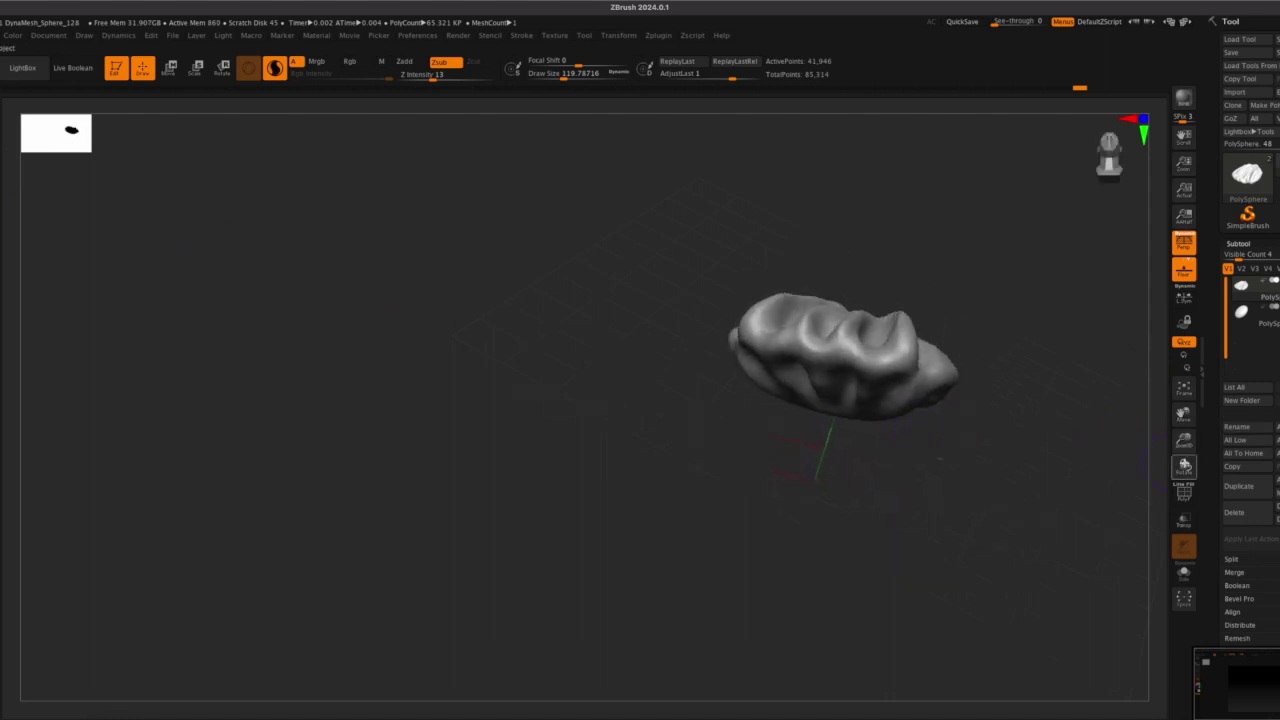
drag(1186, 441, 1187, 490)
drag(1120, 512, 1003, 523)
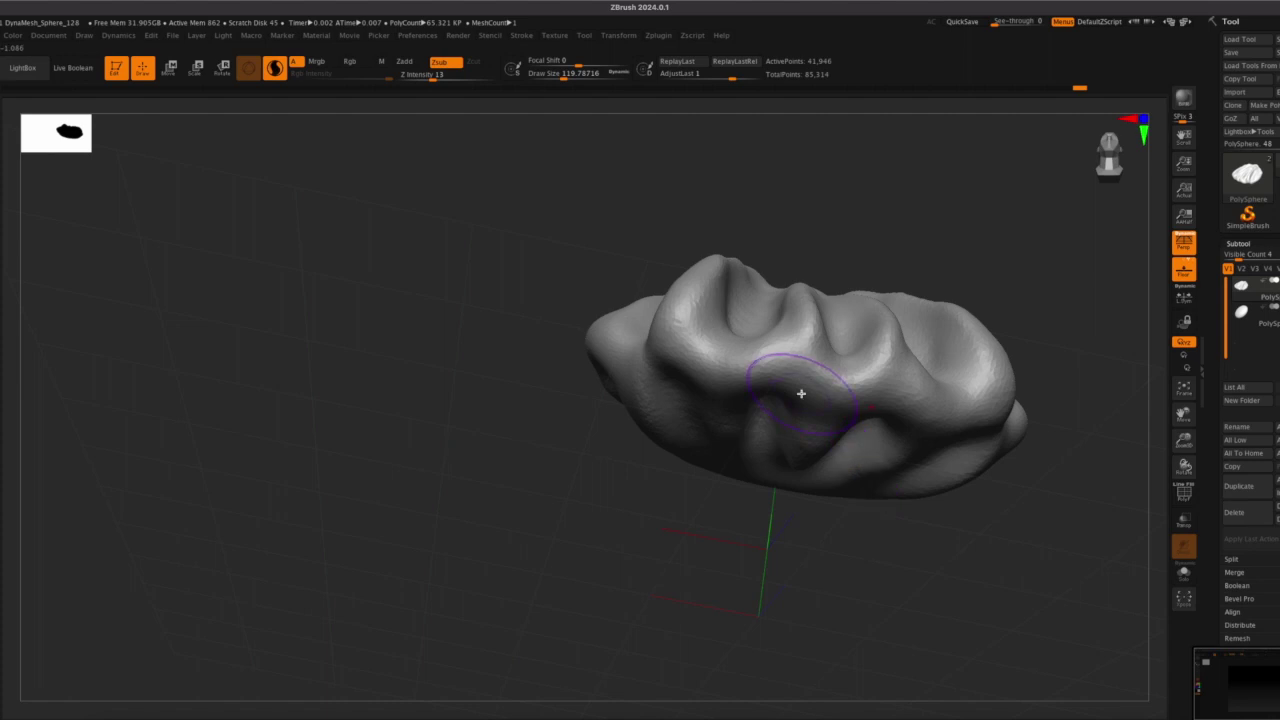
mouse_move(808, 395)
shift+mouse_down()
mouse_move(810, 437)
mouse_move(785, 440)
shift+mouse_up()
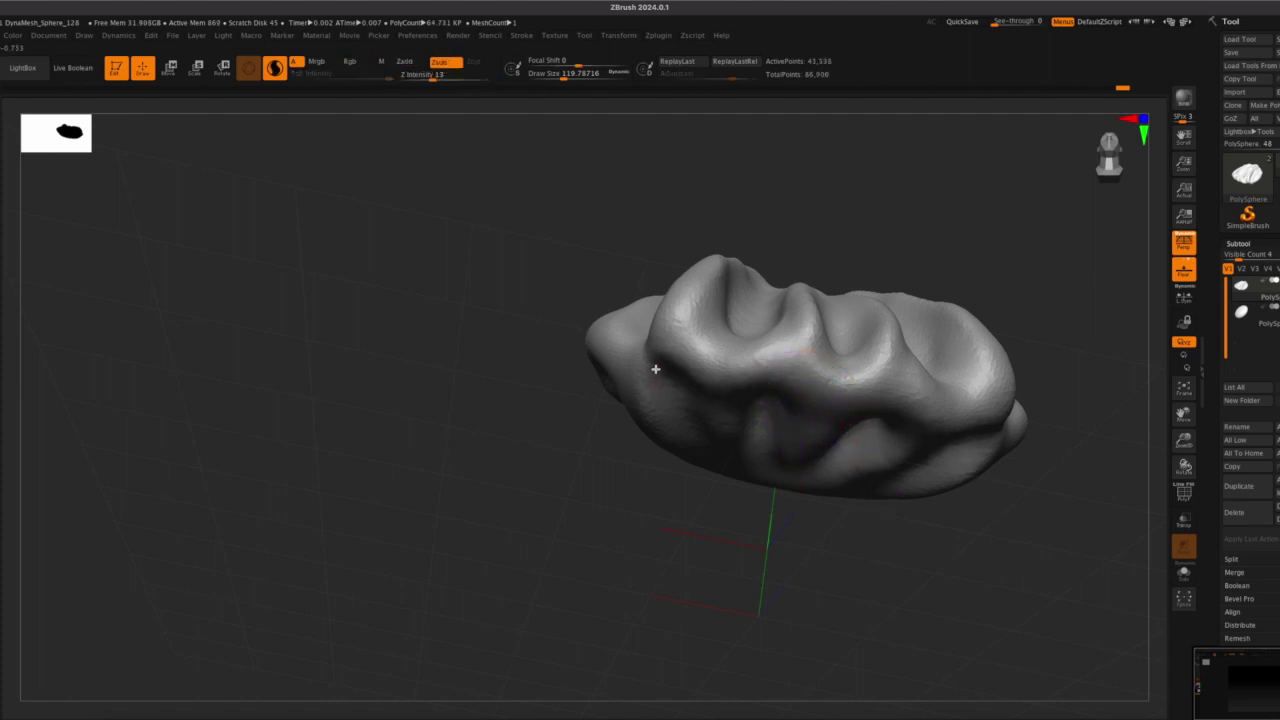
drag(1018, 501, 1028, 409)
mouse_move(1005, 348)
mouse_down()
mouse_move(1033, 286)
mouse_move(1008, 403)
mouse_move(1004, 340)
mouse_up()
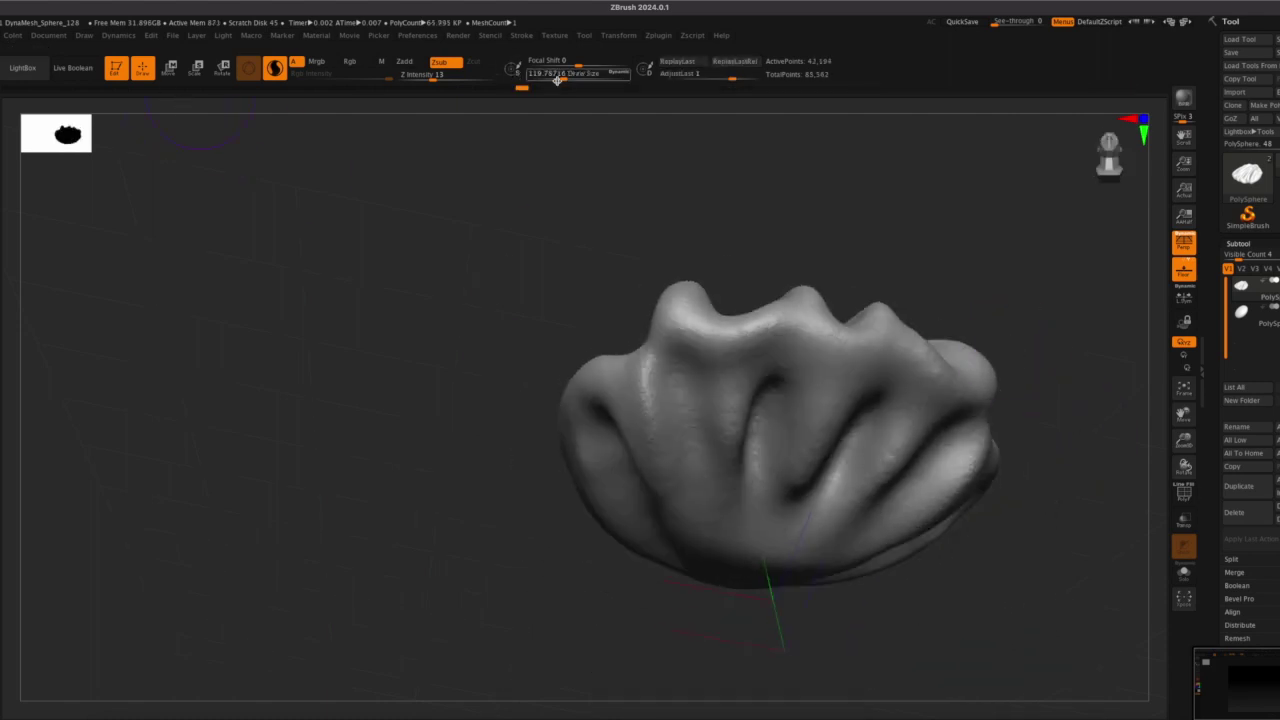
Set the draw size to about 228 and smooth the underside grooves into a flat surface
drag(572, 79, 576, 79)
mouse_move(846, 537)
shift+mouse_down()
mouse_move(788, 494)
mouse_move(863, 491)
mouse_move(920, 410)
shift+mouse_up()
mouse_move(923, 408)
right_down()
mouse_move(866, 309)
mouse_move(840, 320)
mouse_move(877, 314)
mouse_move(897, 254)
mouse_move(875, 212)
right_up()
shift+drag(666, 483, 672, 474)
mouse_move(851, 569)
ctrl+mouse_down()
mouse_move(872, 588)
mouse_move(920, 563)
mouse_move(765, 513)
ctrl+mouse_up()
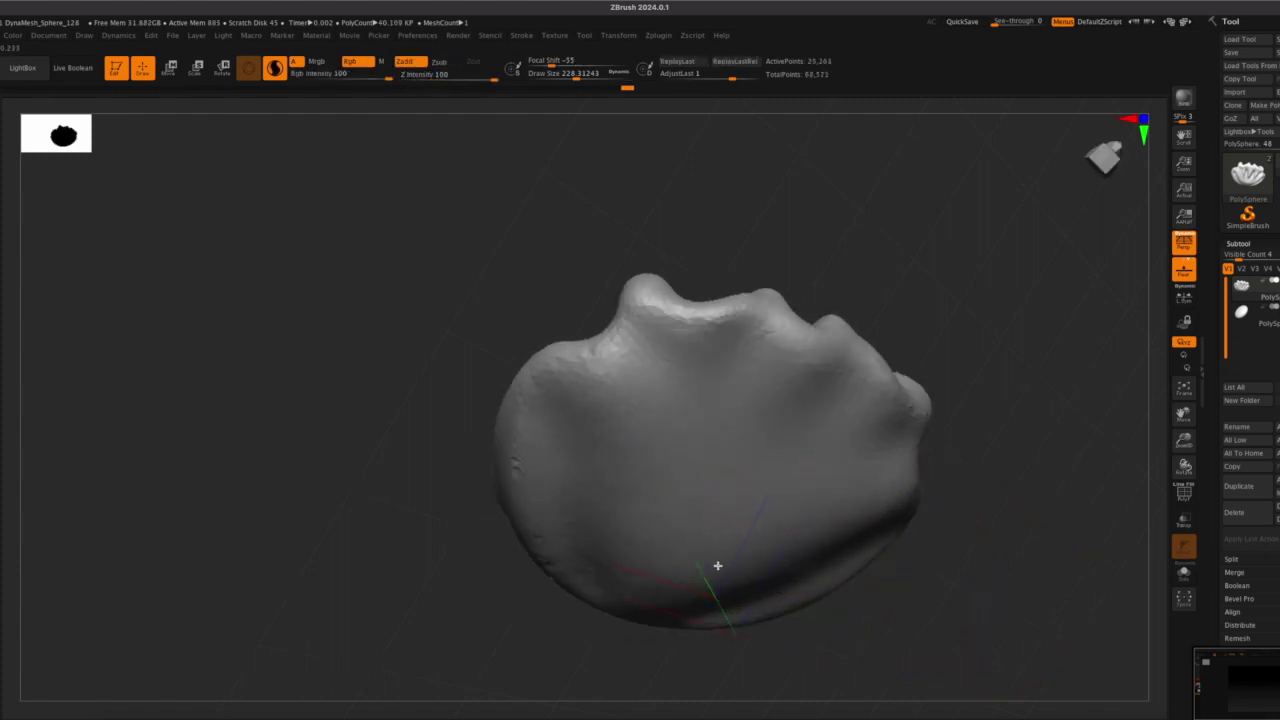
Smooth the ribs and grooves across the shell's broad upper face
mouse_move(945, 550)
mouse_down()
mouse_move(1034, 651)
mouse_move(1040, 640)
mouse_move(989, 620)
mouse_move(991, 651)
mouse_move(1000, 557)
mouse_move(1011, 609)
mouse_move(1025, 604)
mouse_move(1010, 668)
mouse_up()
shift+drag(657, 490, 832, 500)
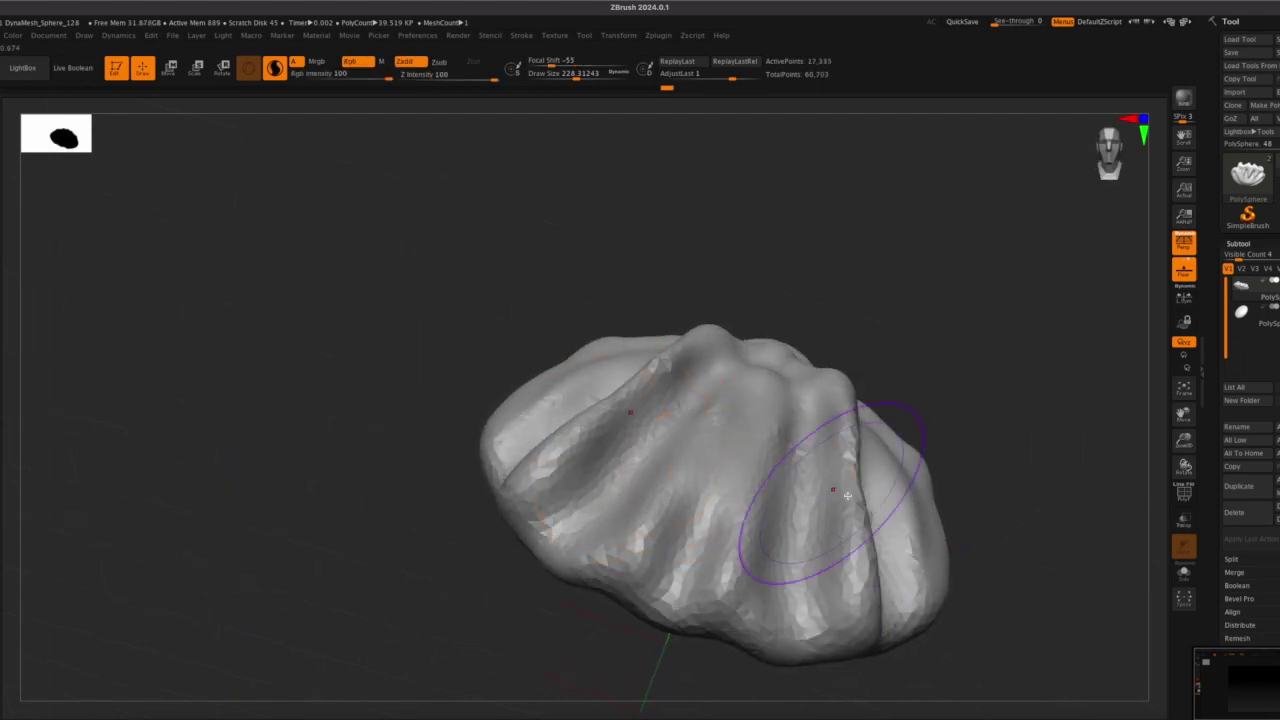
mouse_move(1006, 537)
mouse_down()
mouse_move(1031, 466)
mouse_move(1036, 528)
mouse_move(1012, 528)
mouse_up()
mouse_move(800, 503)
shift+mouse_down()
mouse_move(620, 434)
mouse_move(693, 488)
mouse_move(820, 500)
shift+mouse_up()
Smooth the side of the shell where the outer lobes meet the underside
ctrl+drag(1070, 500, 1085, 510)
mouse_move(1085, 510)
mouse_down()
mouse_move(1083, 480)
mouse_move(1057, 466)
mouse_move(1049, 487)
mouse_up()
shift+drag(450, 500, 508, 478)
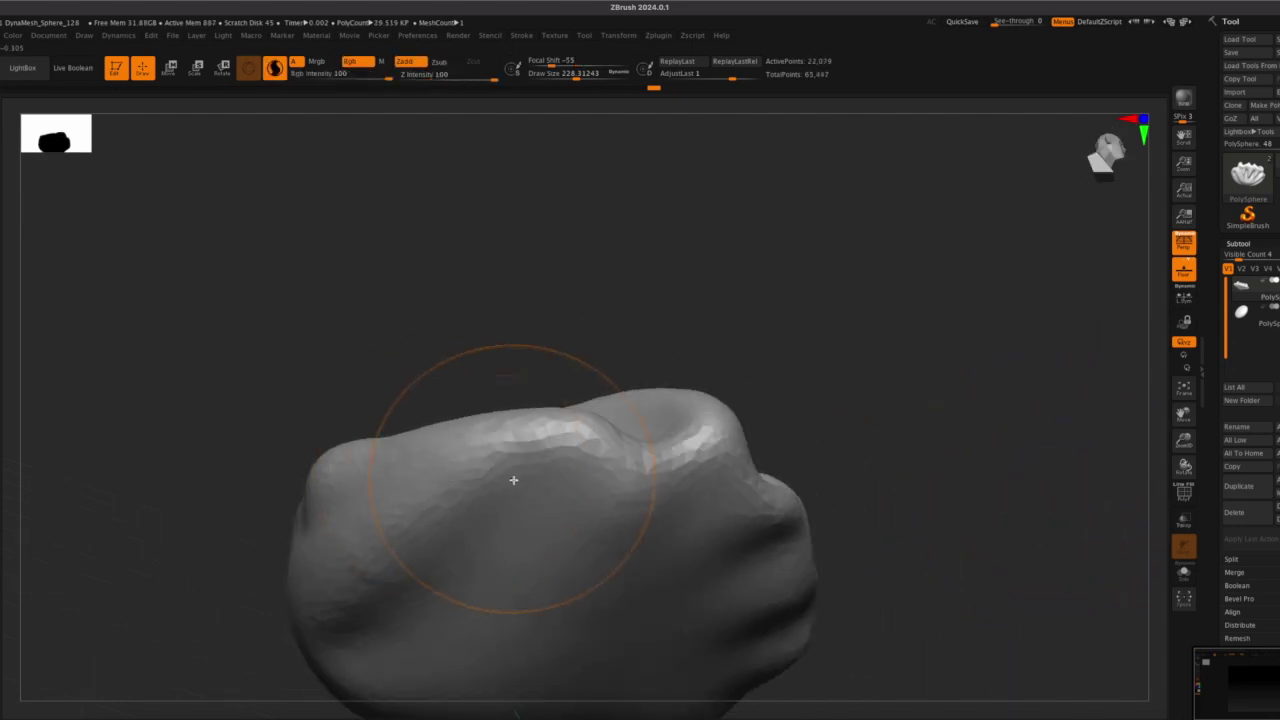
Smooth the broad surface just below the rim on the shell's side
shift+drag(594, 490, 660, 490)
drag(960, 520, 846, 588)
click(1101, 167)
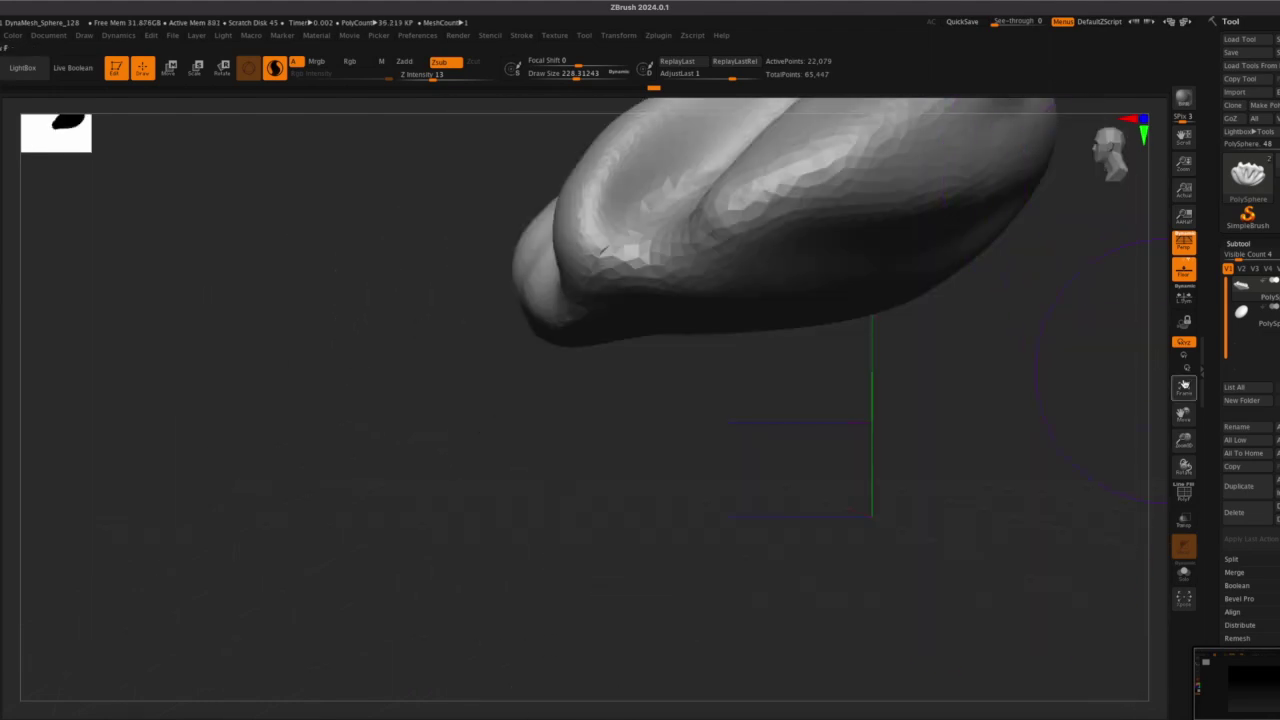
Frame the shell and examine its ribbed face and narrow end from the front and from above
click(1192, 389)
click(1107, 166)
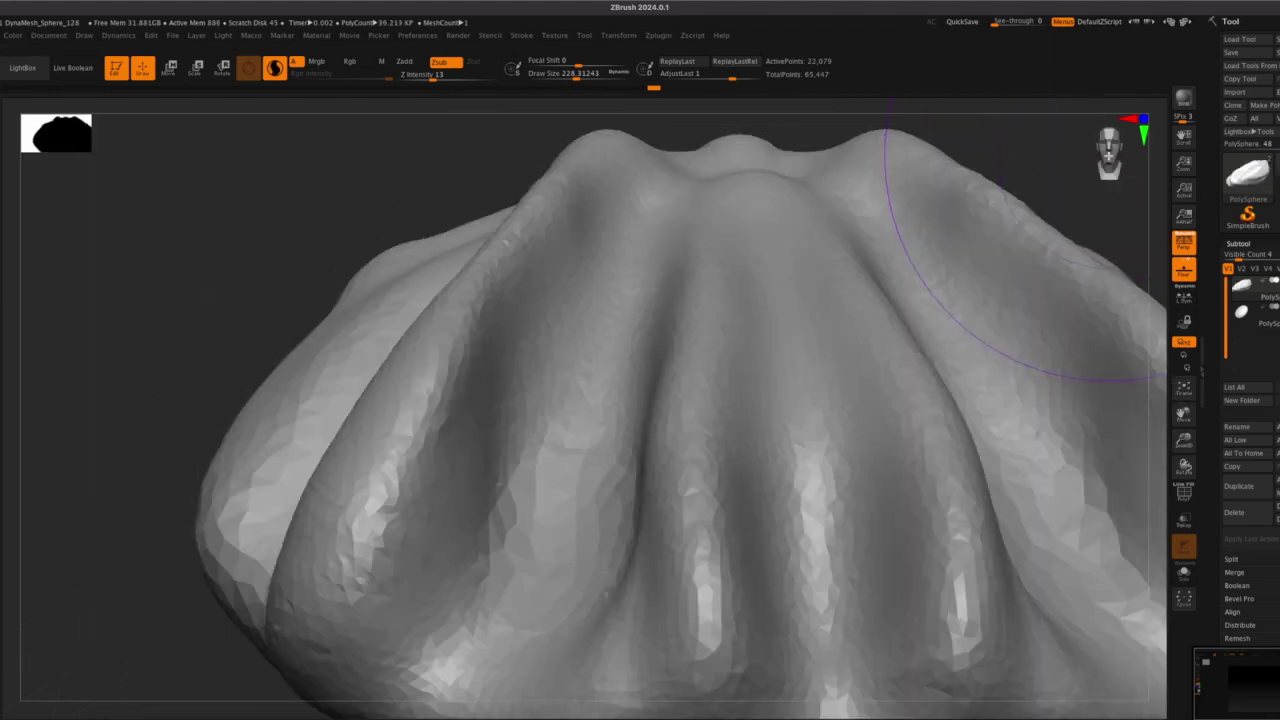
click(1185, 389)
drag(1183, 441, 1160, 360)
drag(1030, 355, 1025, 415)
drag(1183, 414, 1187, 469)
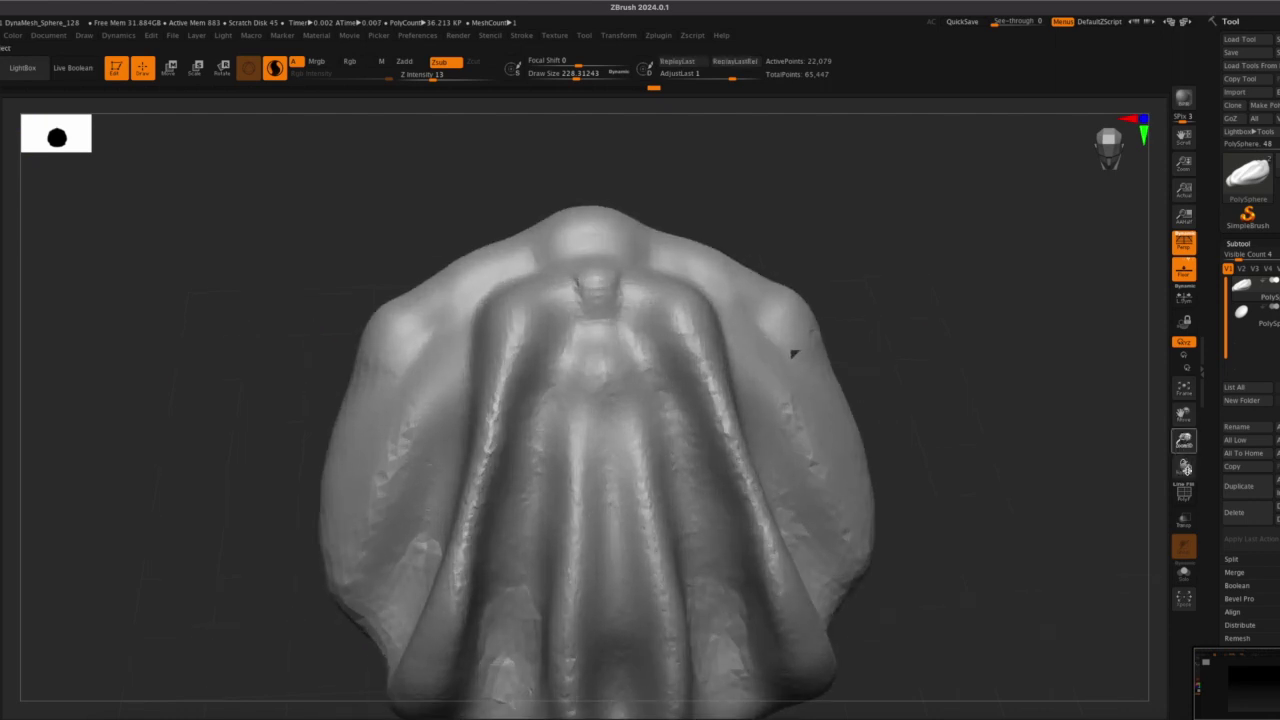
click(1185, 390)
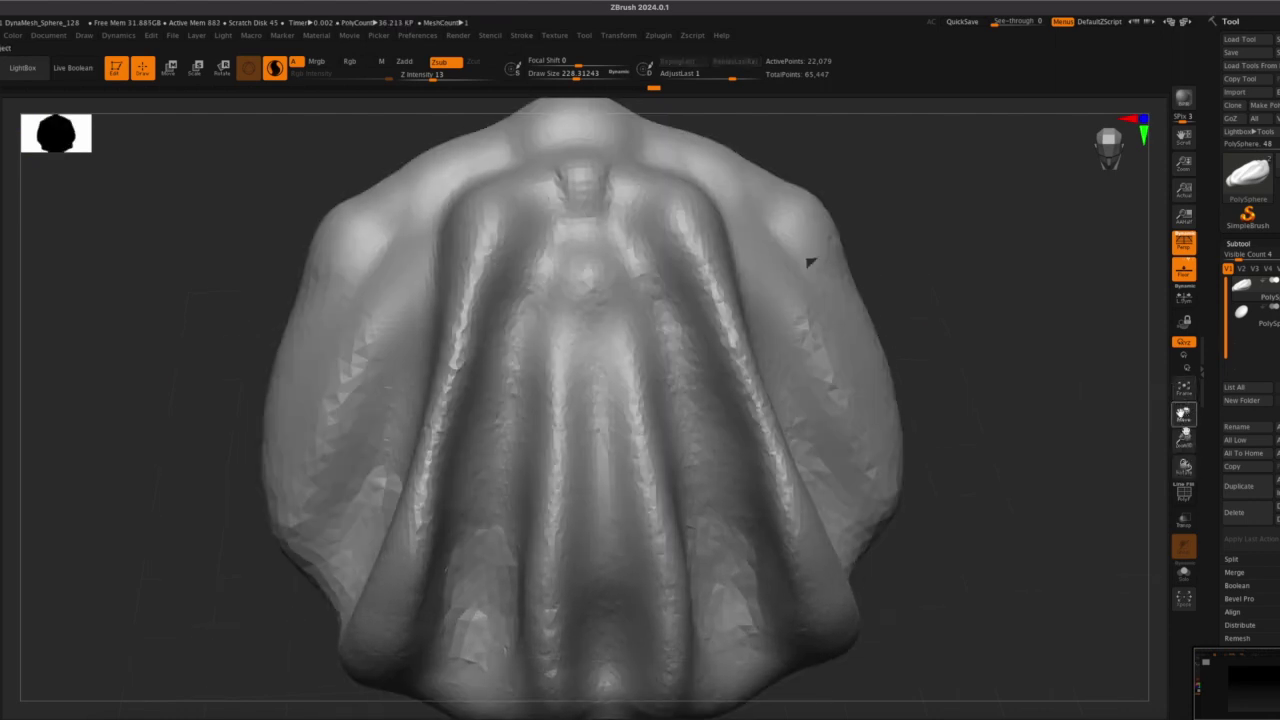
alt+right_drag(809, 260, 863, 440)
drag(791, 306, 742, 279)
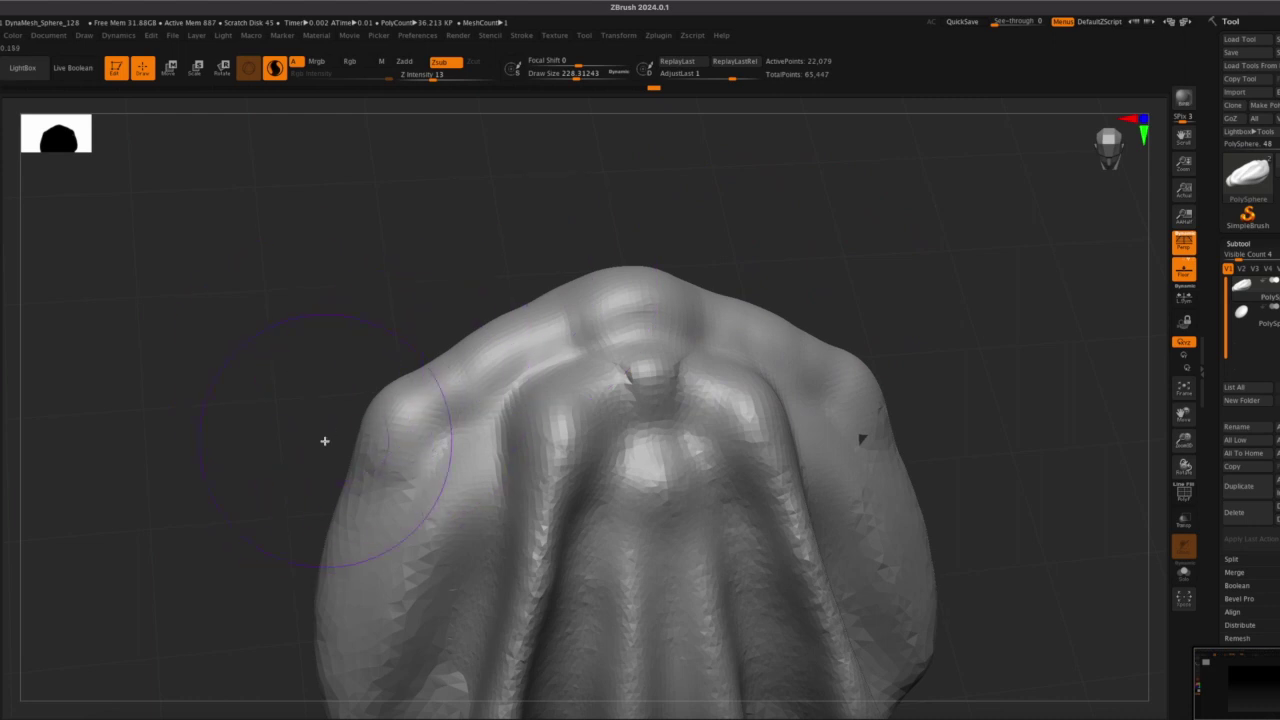
Smooth the bumps and ridges at the shell's narrow end into one rounded peak
drag(296, 430, 398, 428)
mouse_move(449, 389)
mouse_down()
mouse_move(582, 430)
mouse_move(510, 352)
mouse_move(515, 380)
mouse_move(546, 405)
mouse_move(451, 449)
mouse_move(517, 414)
mouse_move(566, 329)
mouse_up()
drag(826, 311, 732, 318)
shift+drag(660, 384, 563, 341)
drag(420, 312, 512, 314)
drag(517, 360, 453, 295)
shift+drag(574, 286, 605, 314)
mouse_move(352, 490)
shift+mouse_down()
mouse_move(388, 492)
mouse_move(405, 475)
shift+mouse_up()
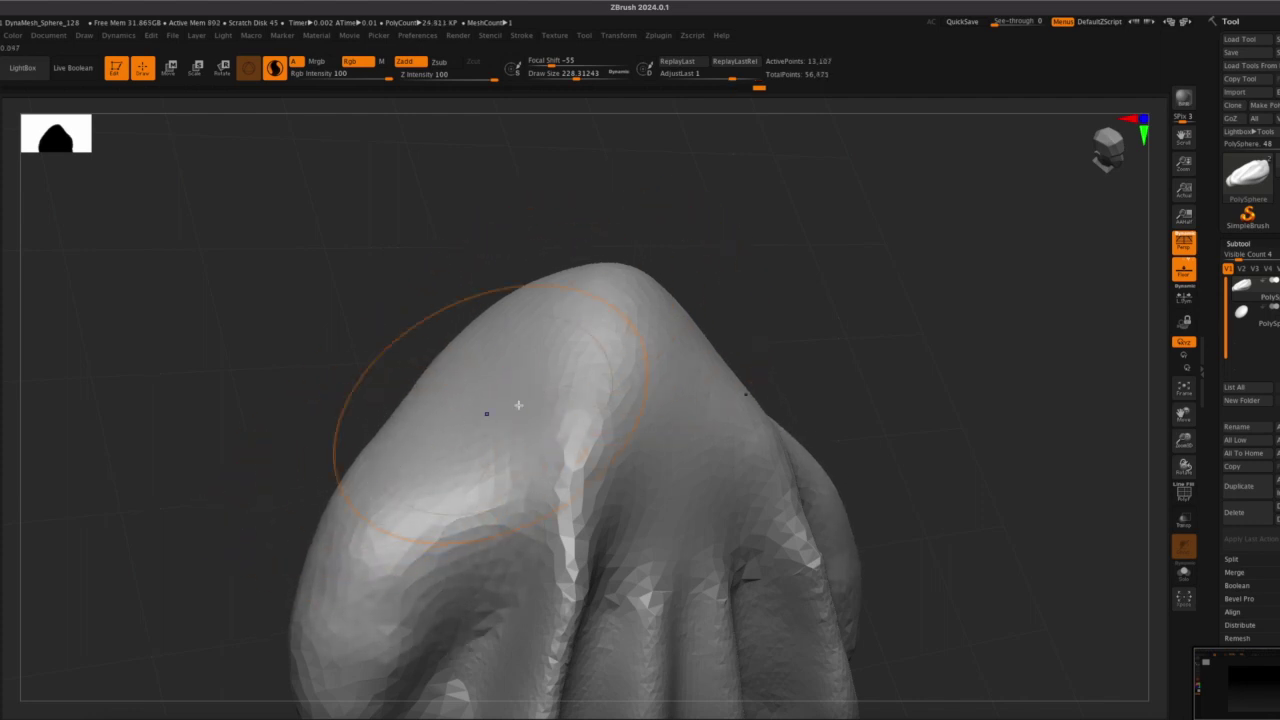
Examine the smoothed peak, ribs and outer lobes from several angles and distances
drag(925, 326, 840, 331)
drag(1186, 436, 1187, 265)
drag(880, 442, 866, 488)
right_drag(866, 488, 840, 412)
drag(1190, 413, 1184, 449)
right_drag(1075, 445, 1065, 404)
mouse_move(1065, 404)
mouse_down()
mouse_move(1043, 401)
mouse_move(1043, 377)
mouse_move(1085, 461)
mouse_up()
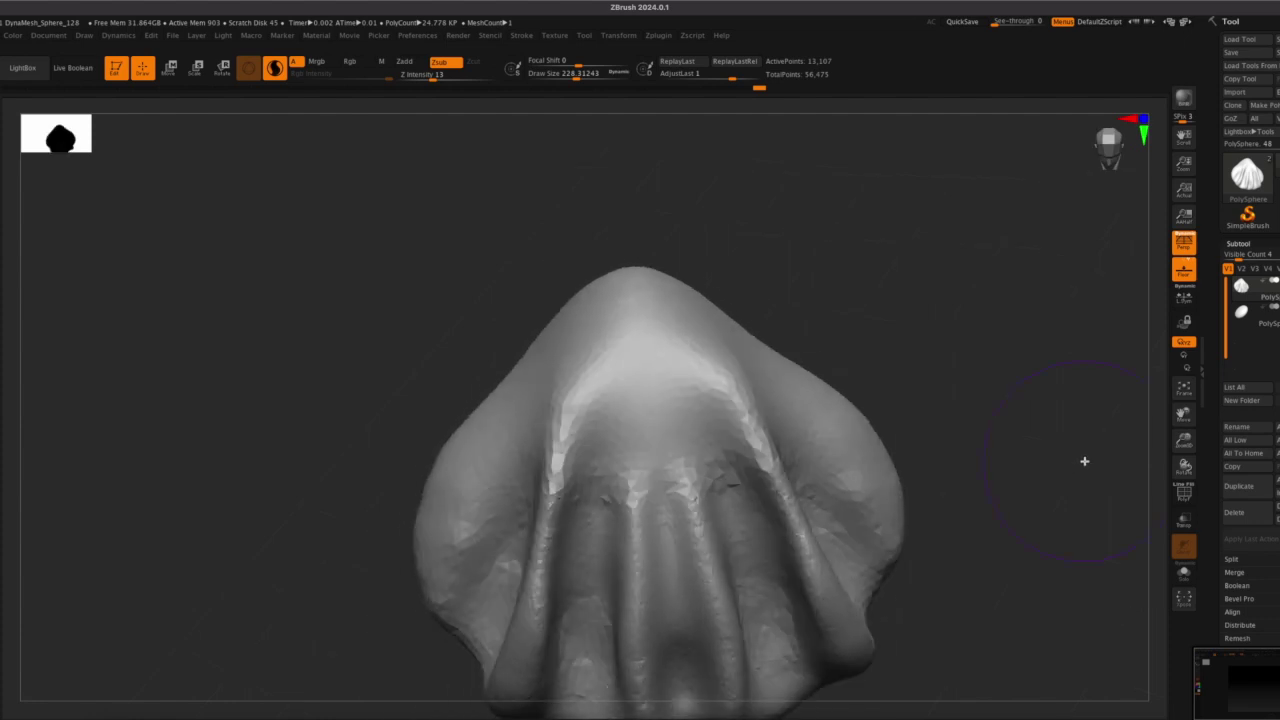
drag(1187, 414, 1171, 351)
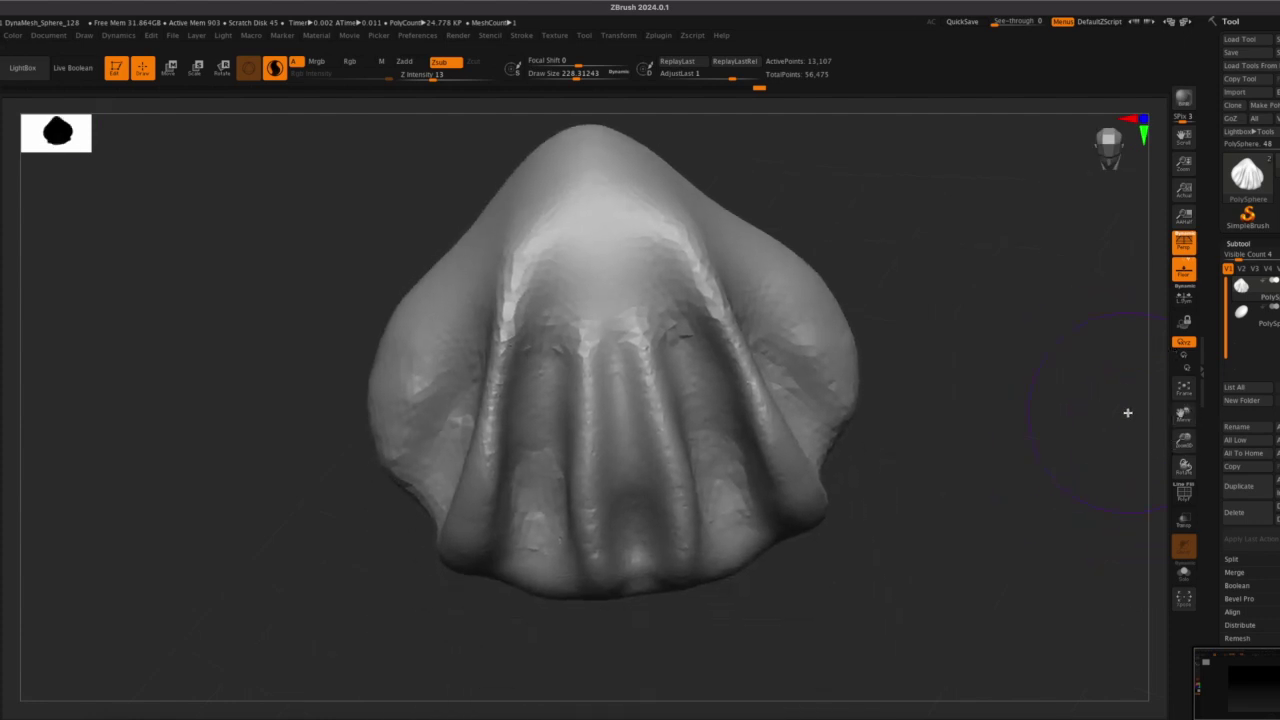
drag(1195, 414, 1192, 454)
mouse_move(1106, 443)
mouse_down()
mouse_move(1003, 408)
mouse_move(1026, 428)
mouse_move(1055, 424)
mouse_up()
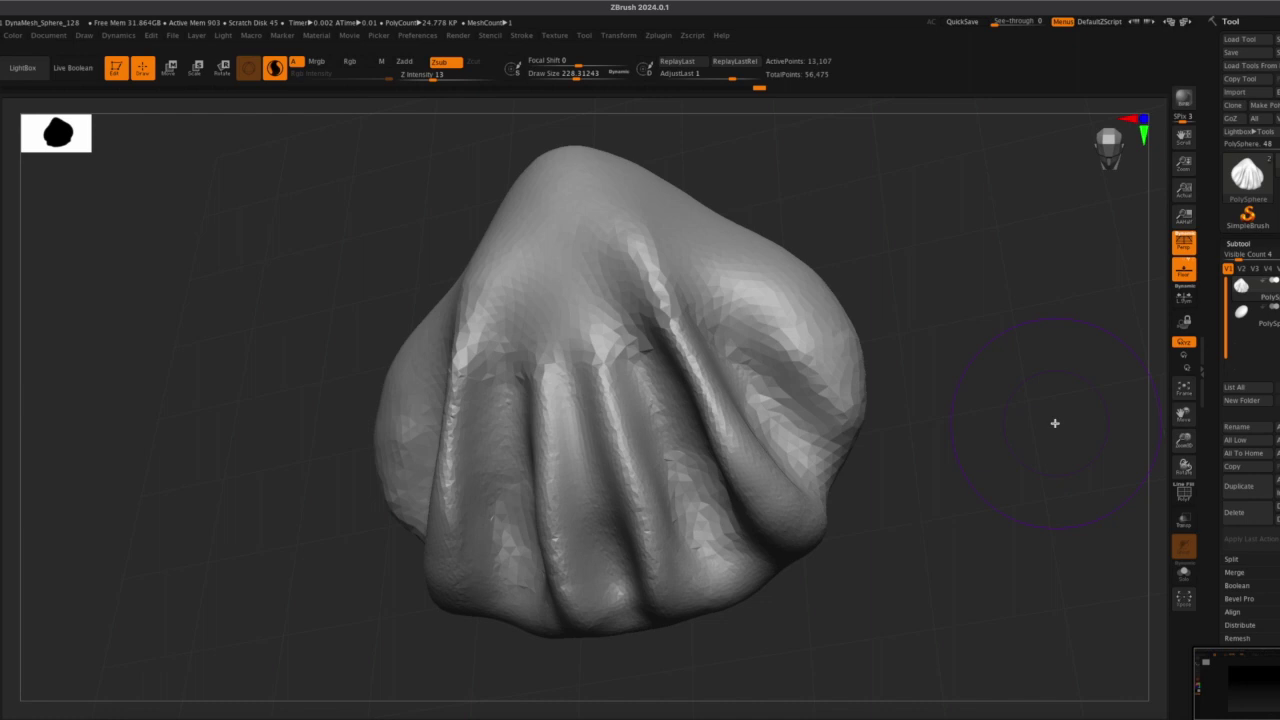
drag(879, 401, 909, 403)
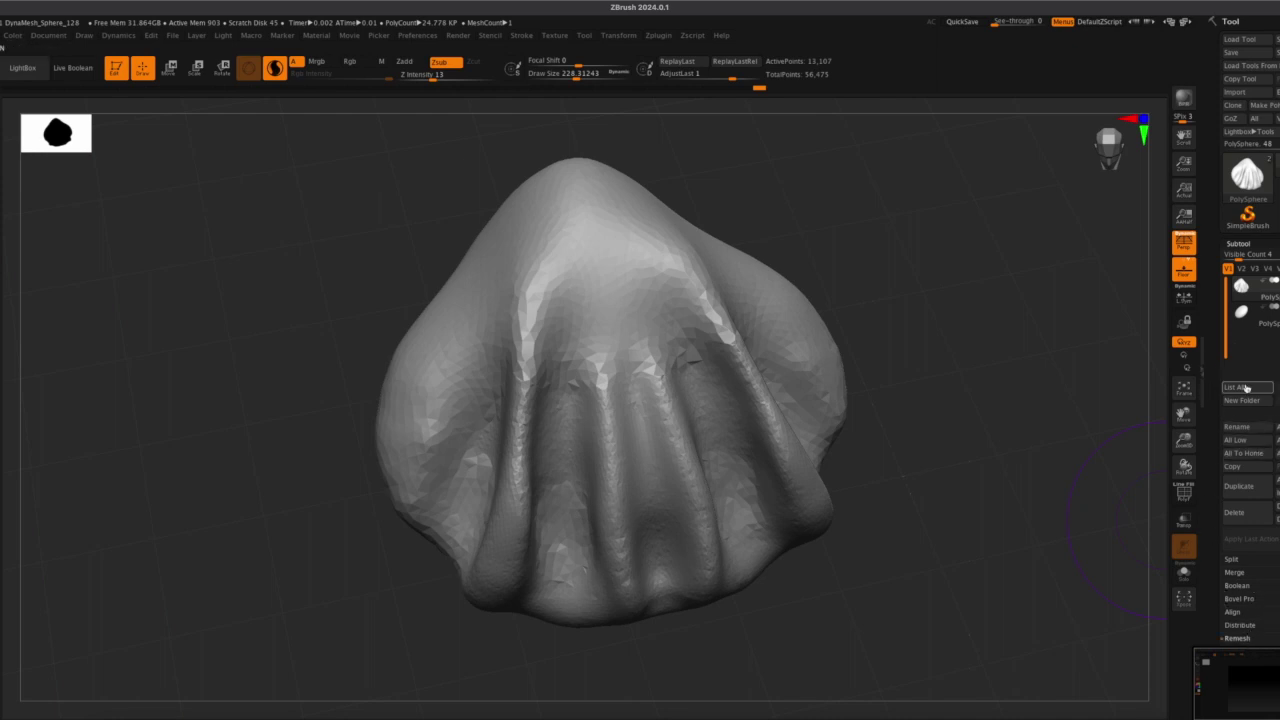
Remesh the shell with ZRemesher, keeping creases enabled
scroll(1275, 538, down, 5)
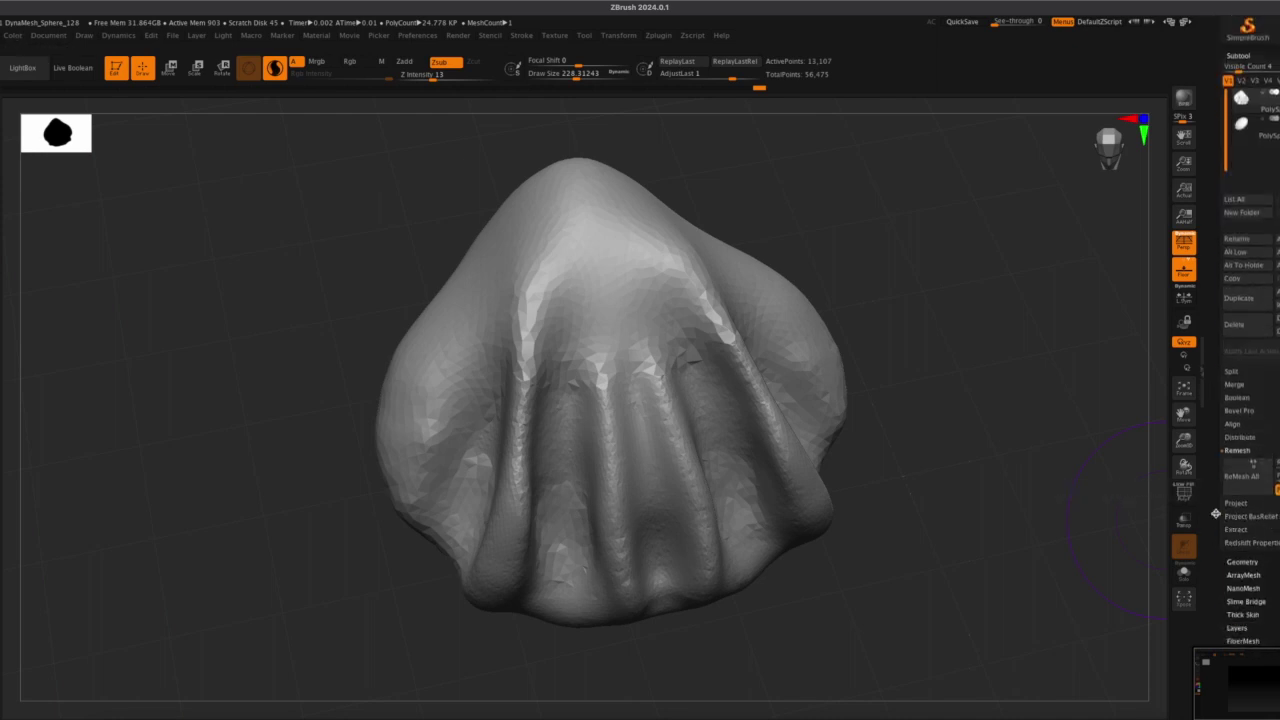
scroll(1232, 517, down, 3)
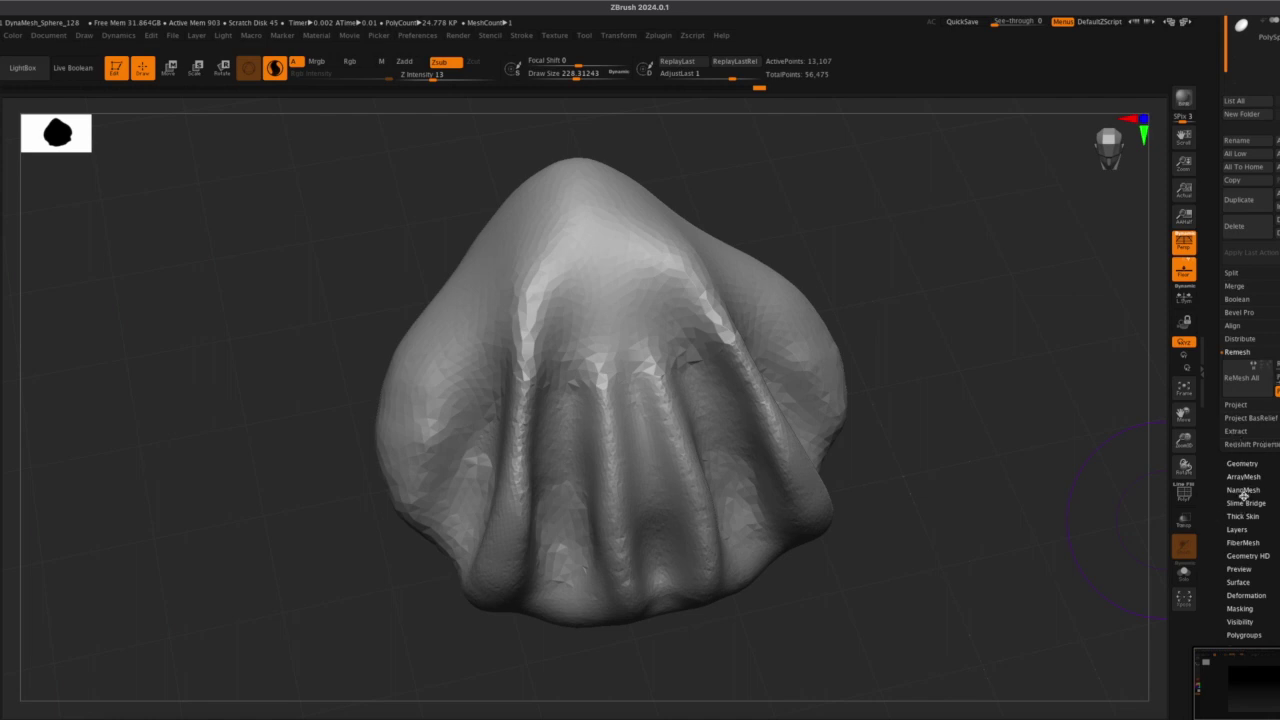
click(1243, 463)
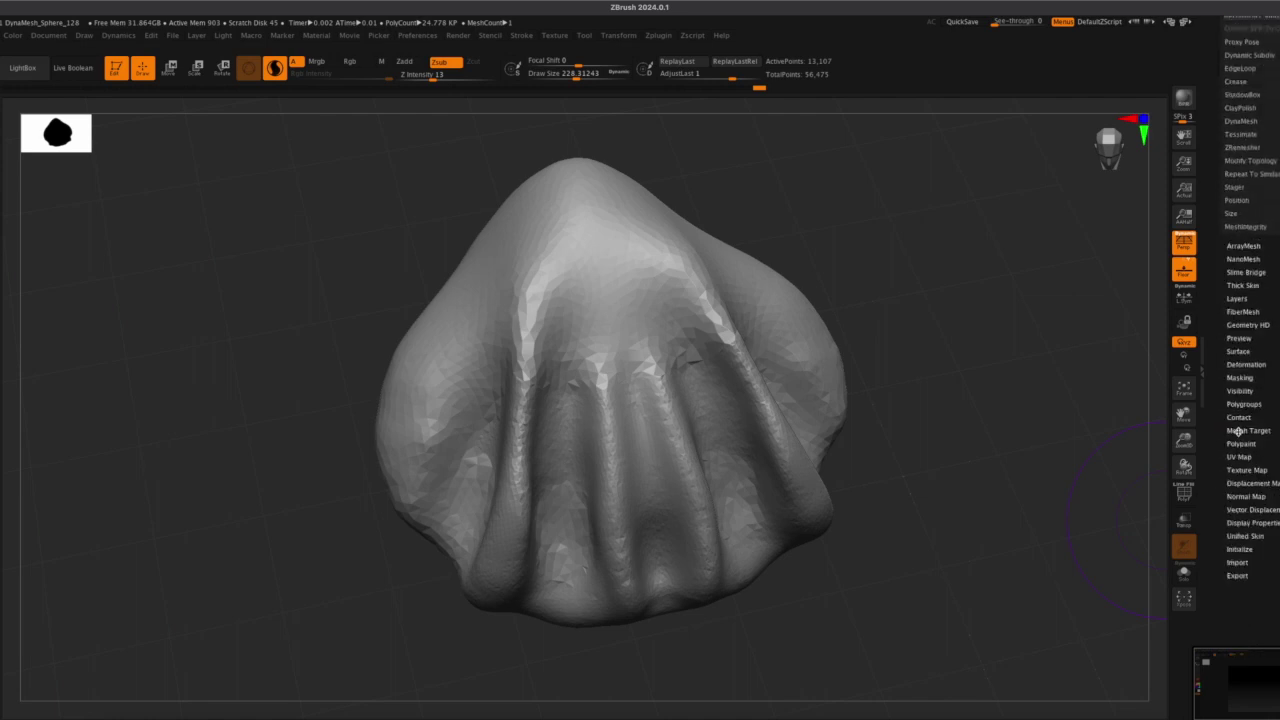
click(1243, 310)
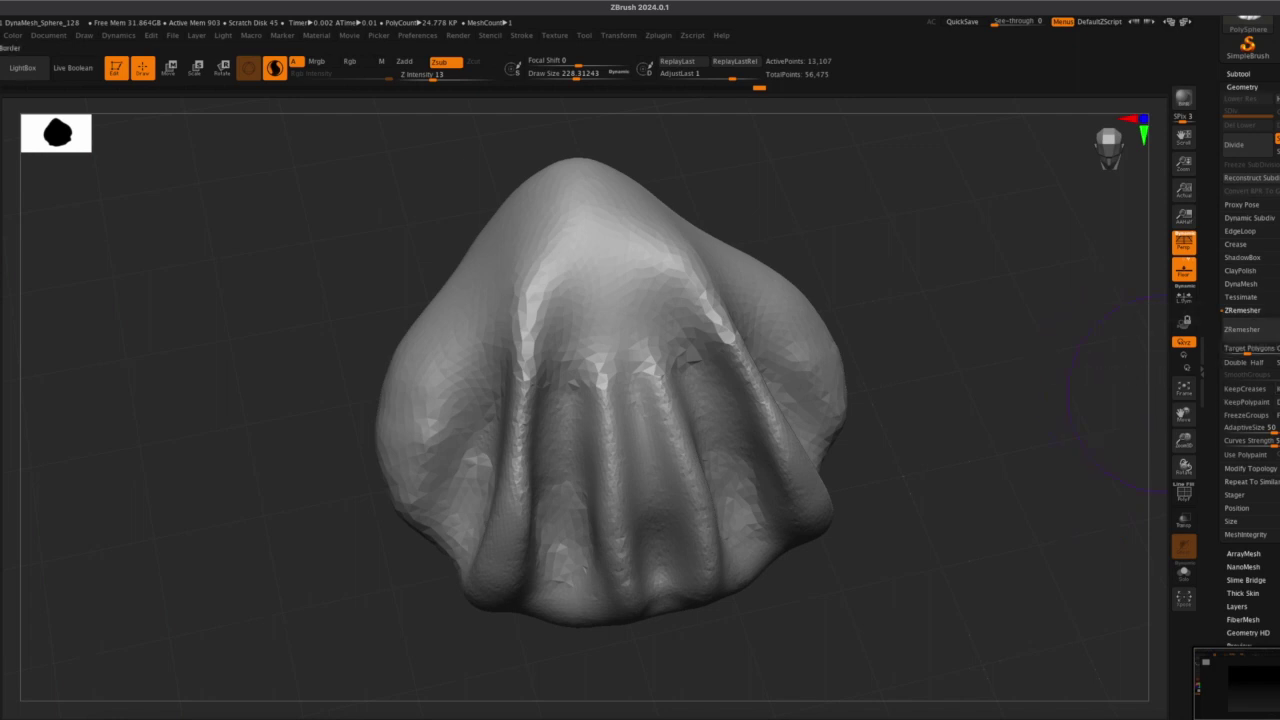
click(1250, 389)
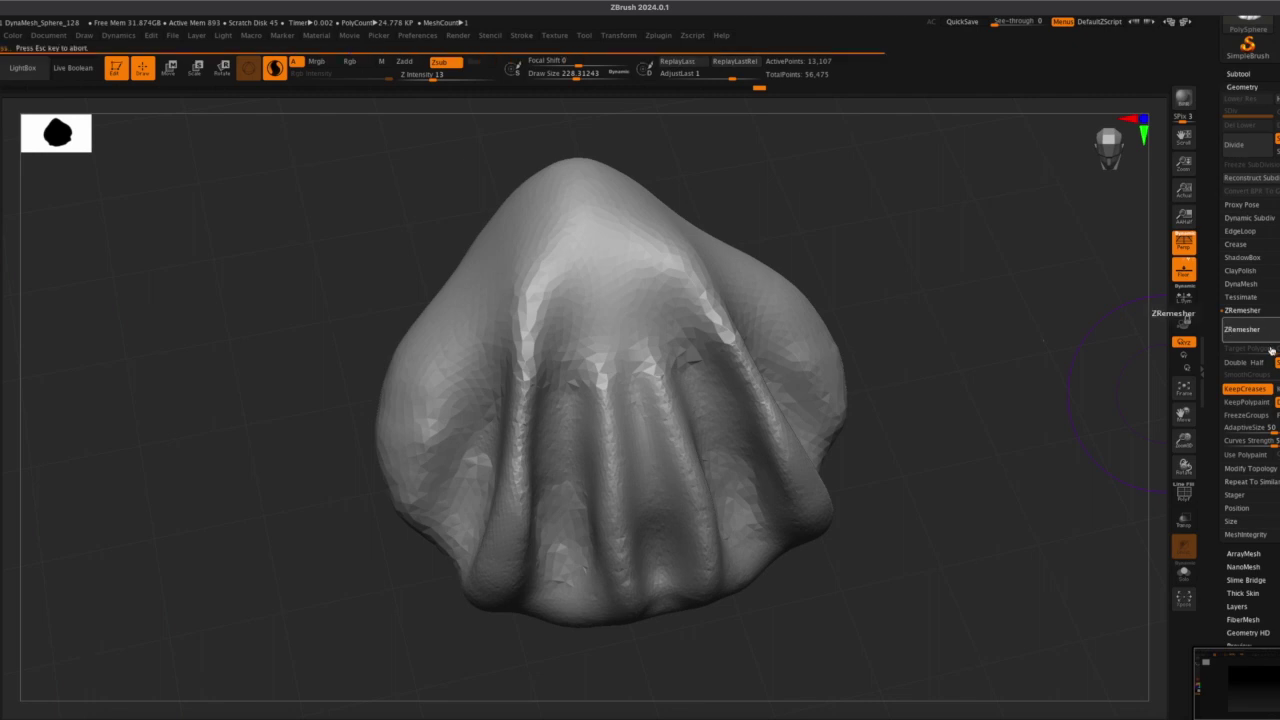
Show the polygon wireframe to examine the shell's new topology, and hide it again
drag(1041, 392, 1043, 366)
click(1184, 493)
mouse_move(1030, 497)
mouse_down()
mouse_move(1000, 500)
mouse_move(1019, 511)
mouse_up()
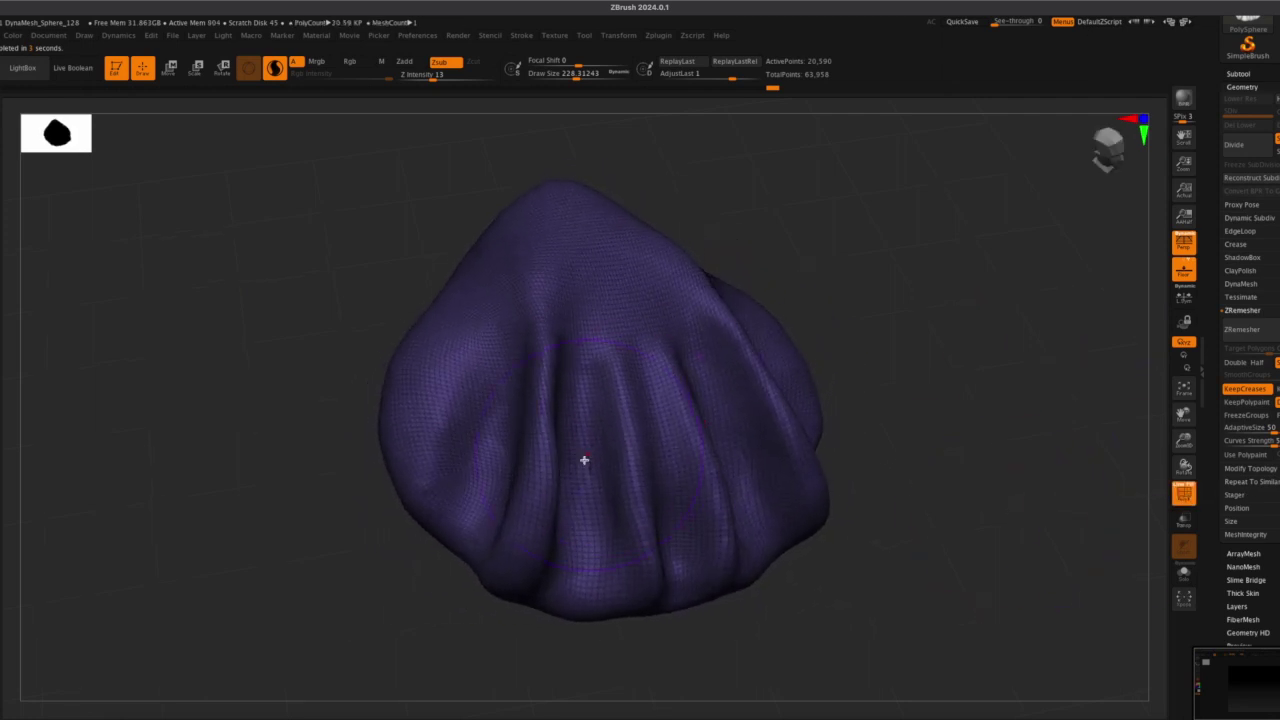
click(1184, 493)
drag(1089, 489, 920, 511)
Reduce the draw size to about 46 and switch to the Inflat brush
drag(580, 73, 569, 79)
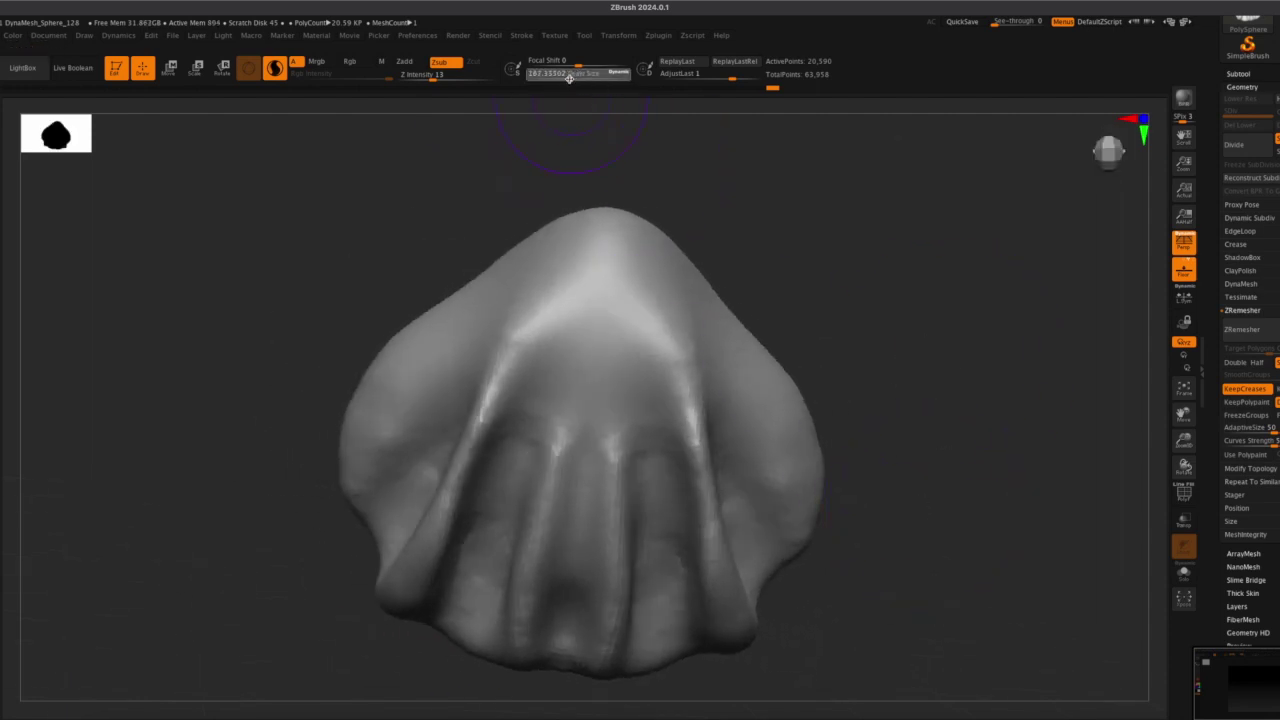
mouse_move(990, 315)
mouse_down()
mouse_move(963, 281)
mouse_move(978, 298)
mouse_up()
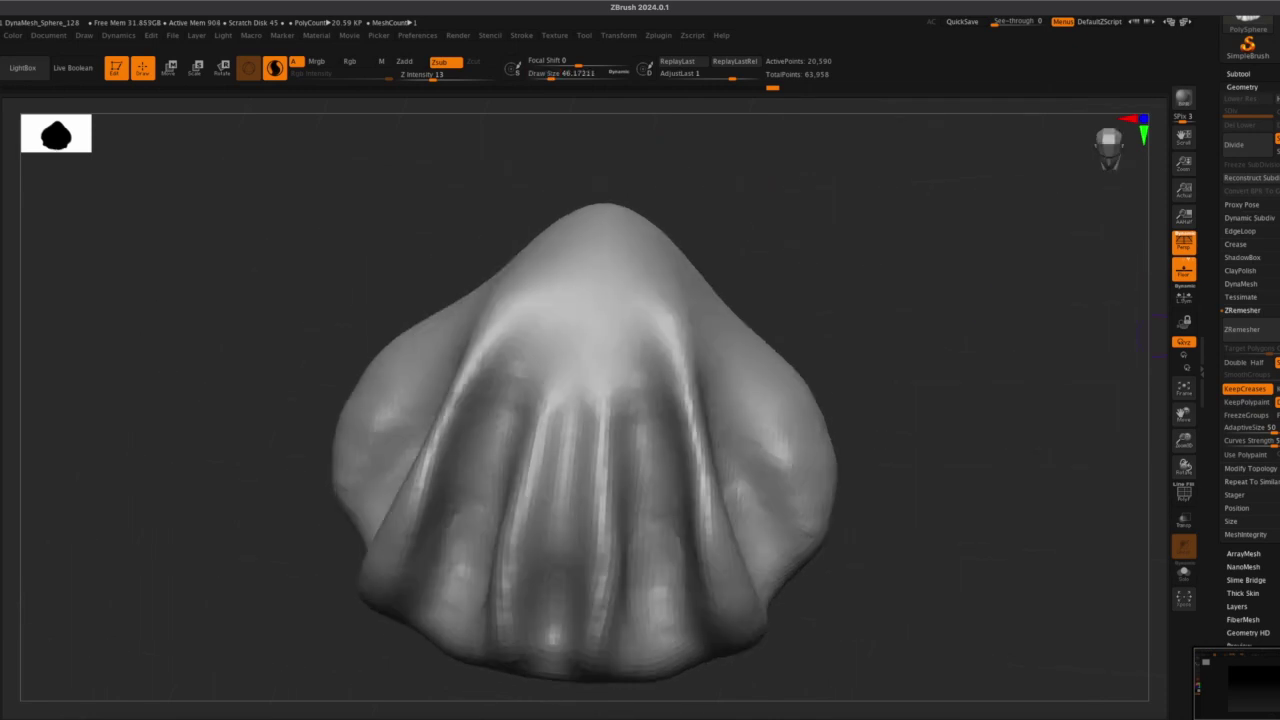
drag(790, 320, 867, 277)
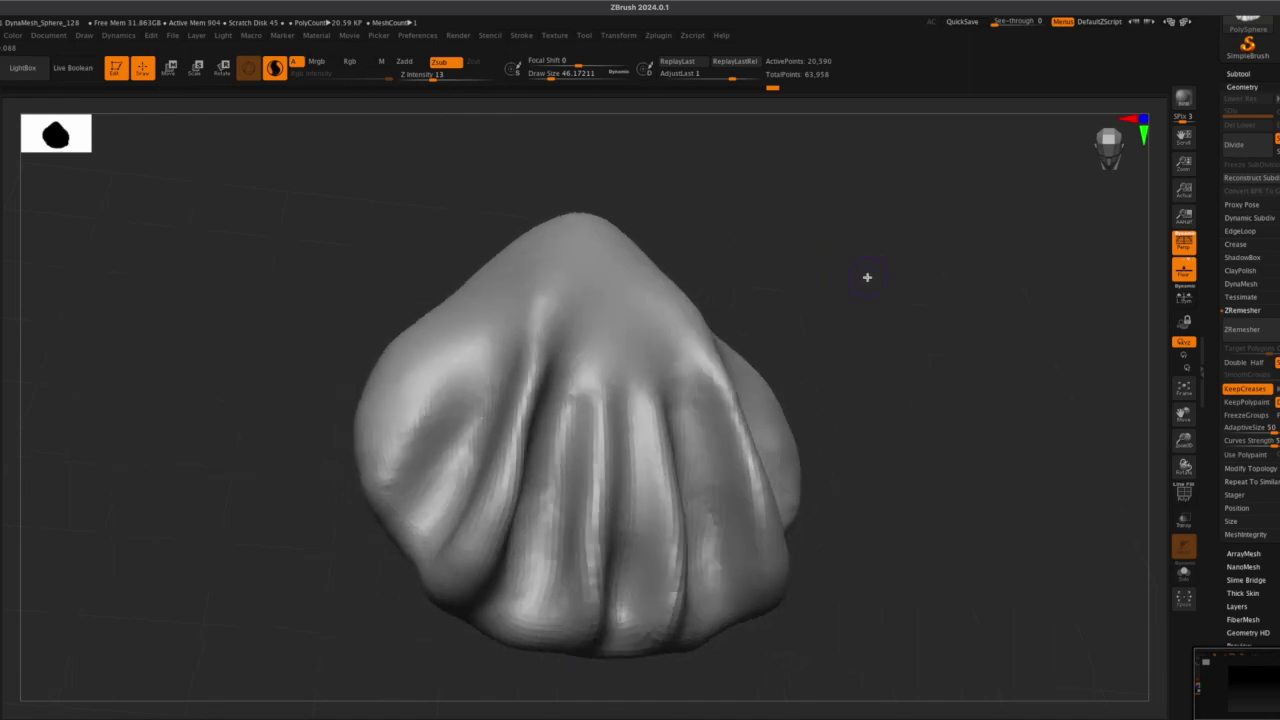
click(5, 144)
click(4, 130)
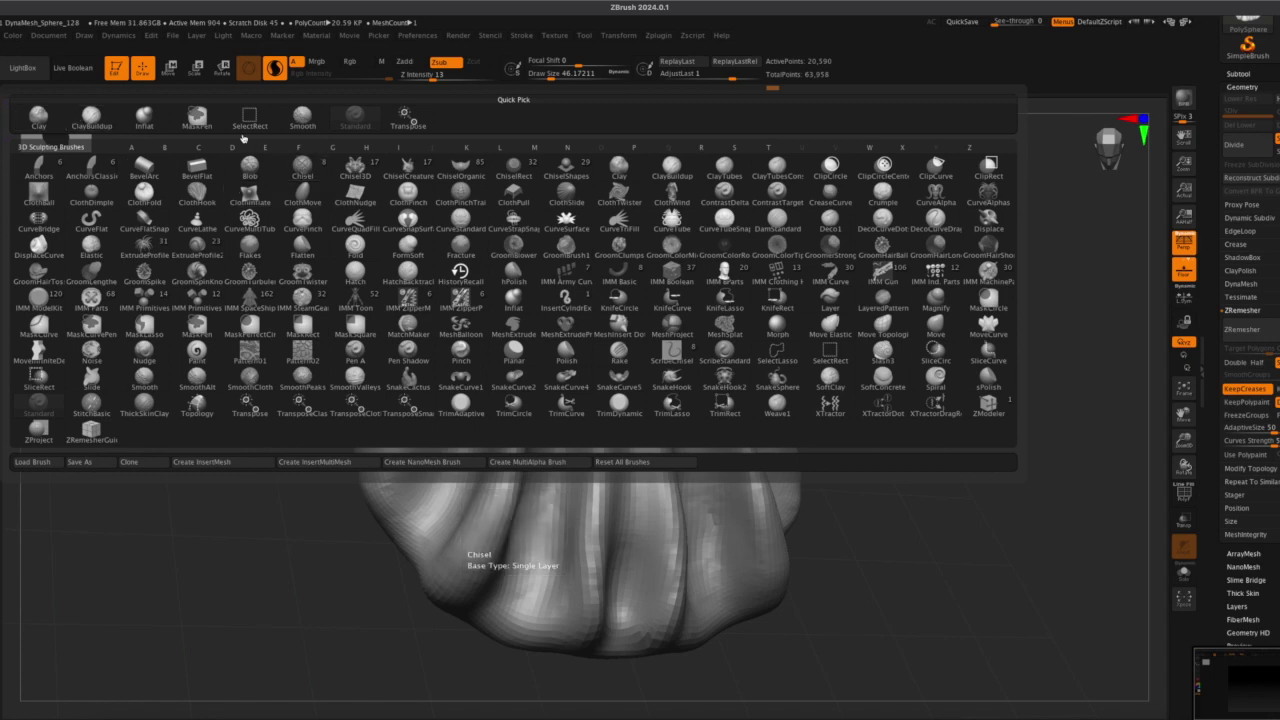
click(143, 122)
Try Inflat strokes on the outer lobe beside the ribs, and undo the last one
drag(410, 426, 412, 424)
mouse_move(428, 396)
shift+mouse_down()
mouse_move(414, 417)
mouse_move(396, 412)
mouse_move(394, 394)
shift+mouse_up()
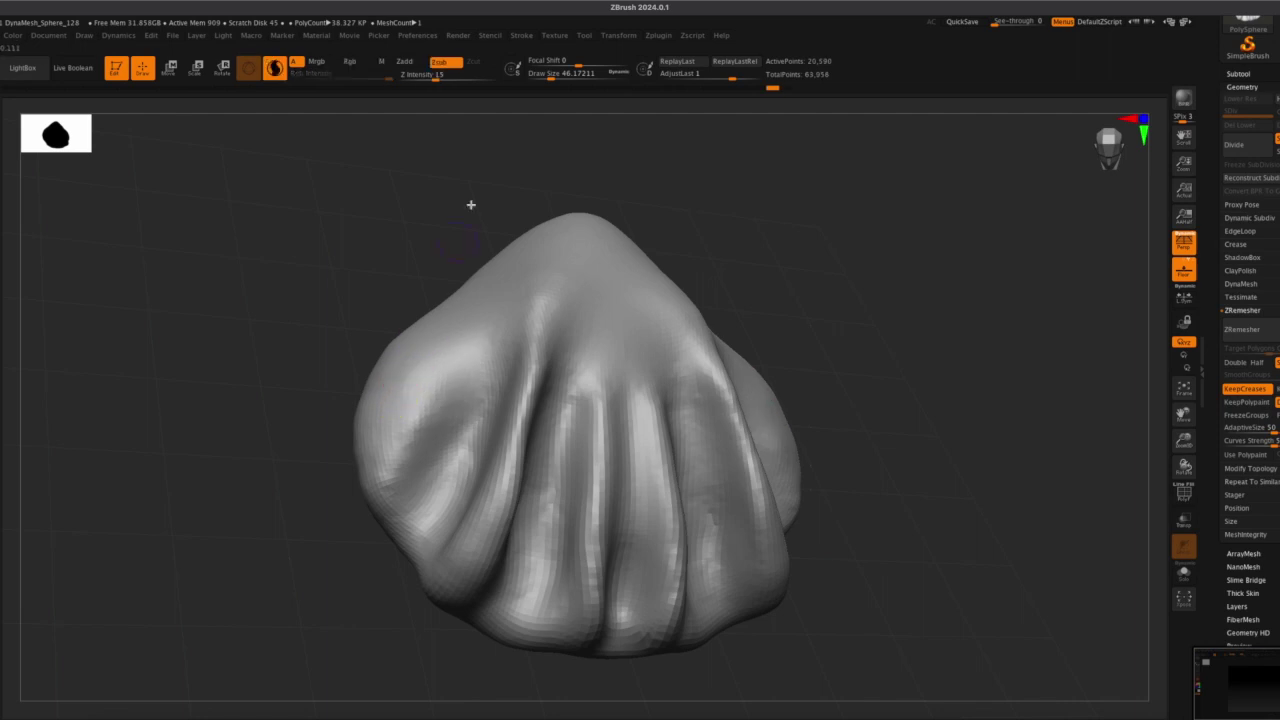
mouse_move(446, 350)
mouse_down()
mouse_move(408, 425)
mouse_move(434, 371)
mouse_up()
key(ctrl+z)
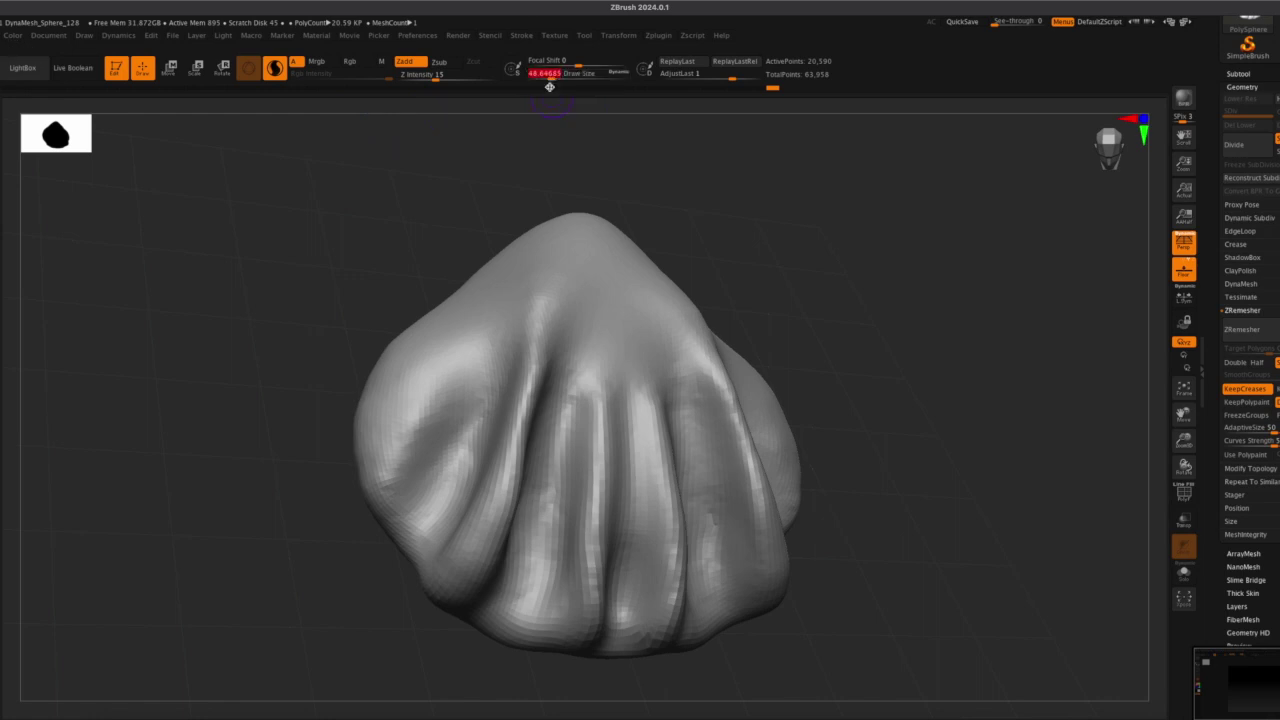
Set the draw size to about 49 and sculpt the hollow of the outer lobe with the Inflat brush
mouse_move(440, 406)
mouse_down()
mouse_move(482, 345)
mouse_move(472, 388)
mouse_up()
mouse_move(500, 466)
mouse_down()
mouse_move(468, 545)
mouse_move(477, 501)
mouse_up()
key(ctrl+z)
drag(754, 288, 746, 240)
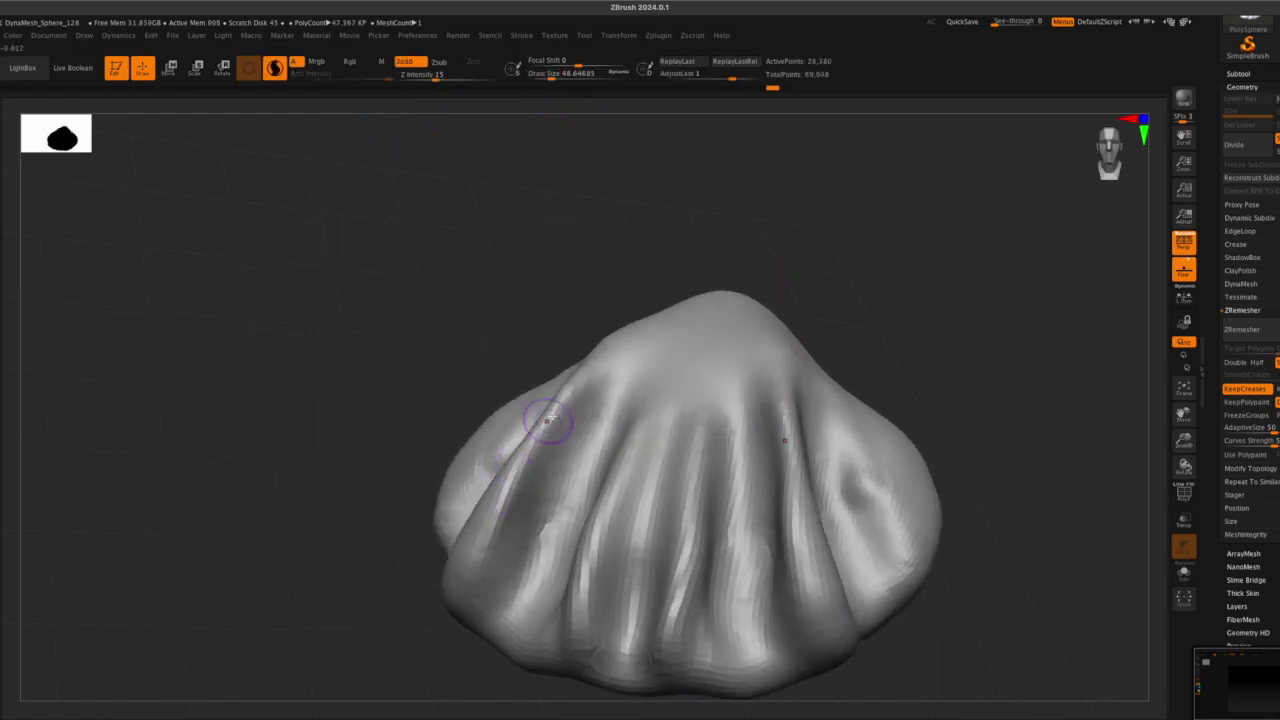
Inflate the outermost rib of the ribbed face from near the peak down to the rim
drag(576, 376, 514, 512)
mouse_move(572, 386)
mouse_down()
mouse_move(529, 483)
mouse_move(506, 588)
mouse_up()
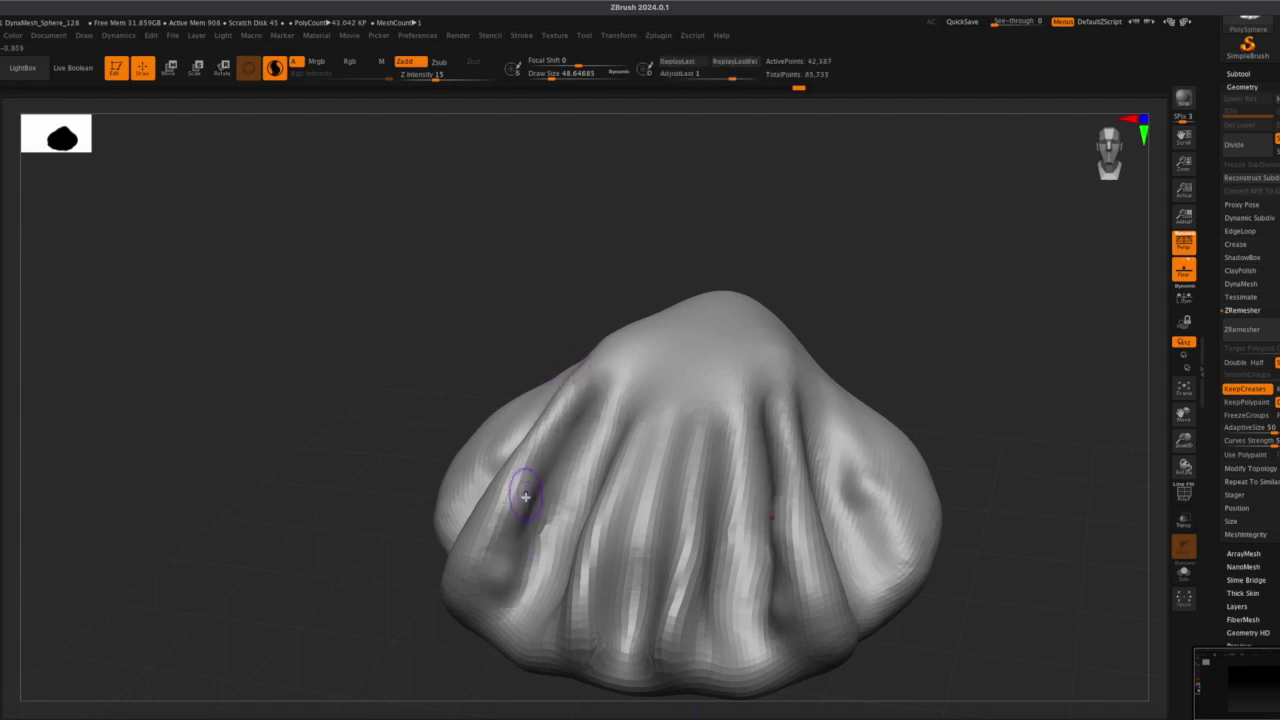
drag(496, 545, 480, 586)
drag(378, 636, 415, 588)
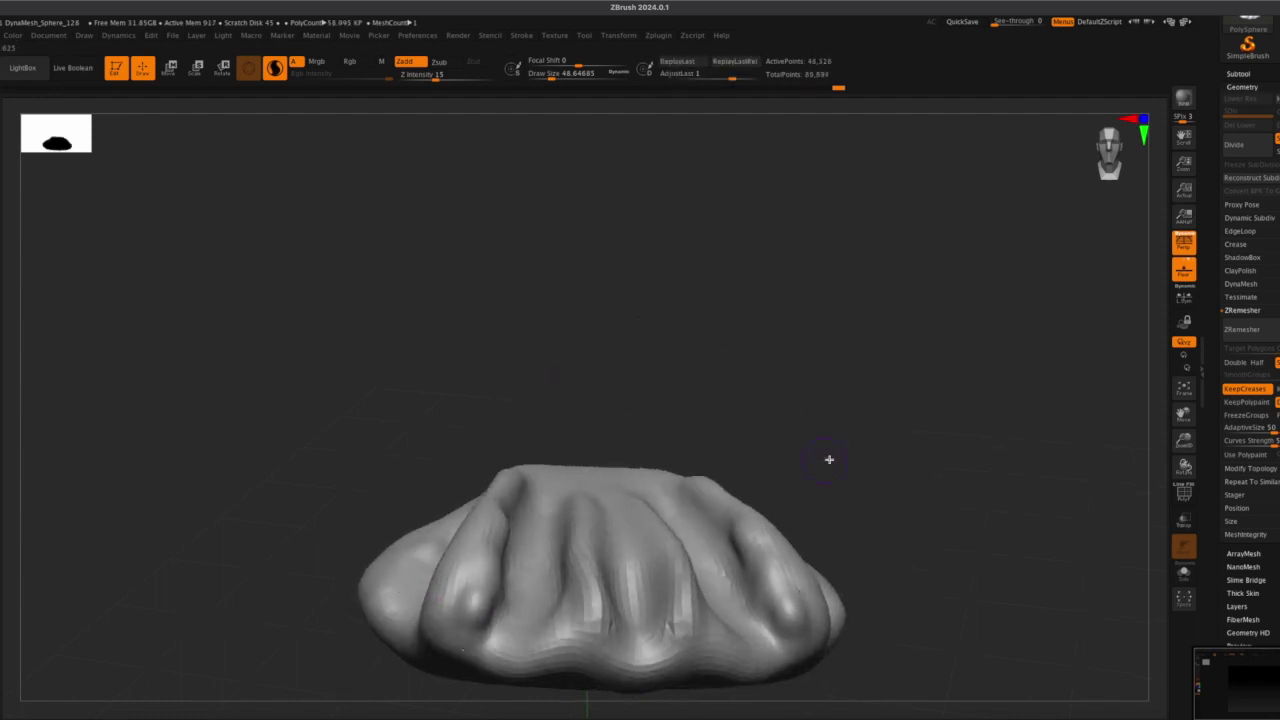
Undo the last rib-inflating strokes and enlarge the draw size to about 94
key(ctrl+z)
key(ctrl+z)
key(ctrl+z)
key(ctrl+z)
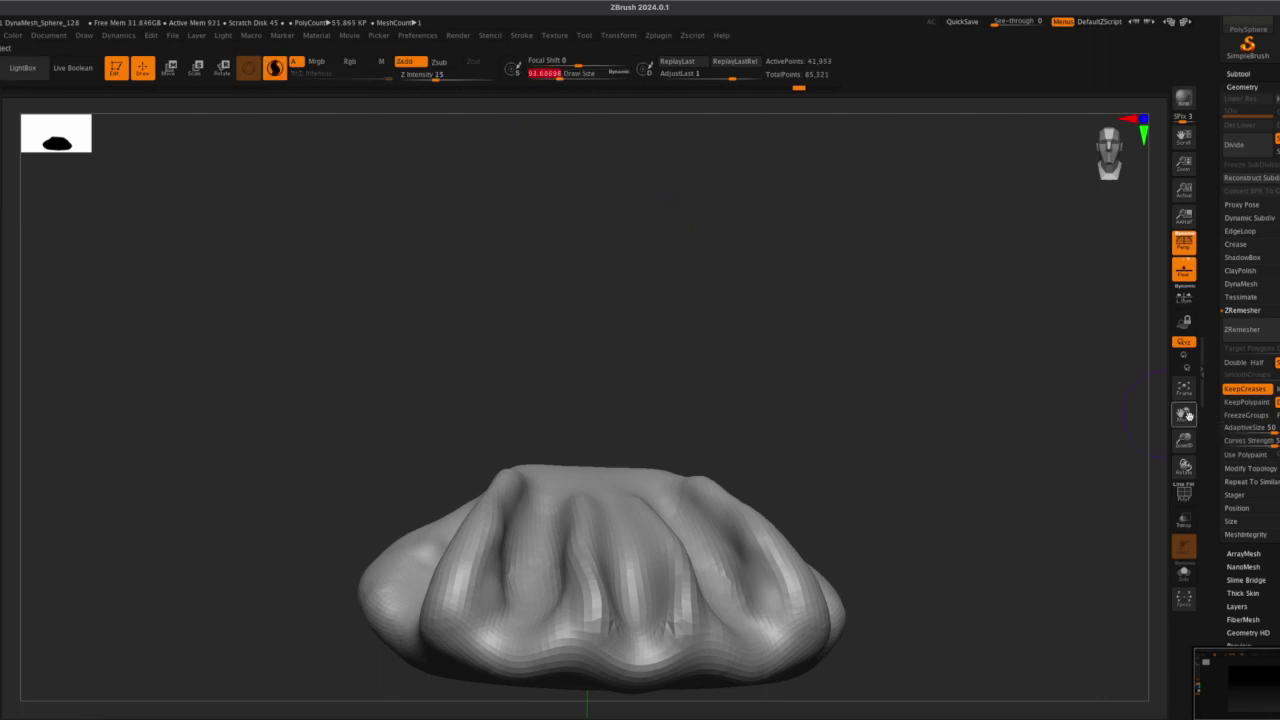
drag(1187, 415, 1205, 335)
drag(1187, 440, 1187, 458)
drag(1184, 411, 1184, 383)
drag(1042, 372, 1006, 403)
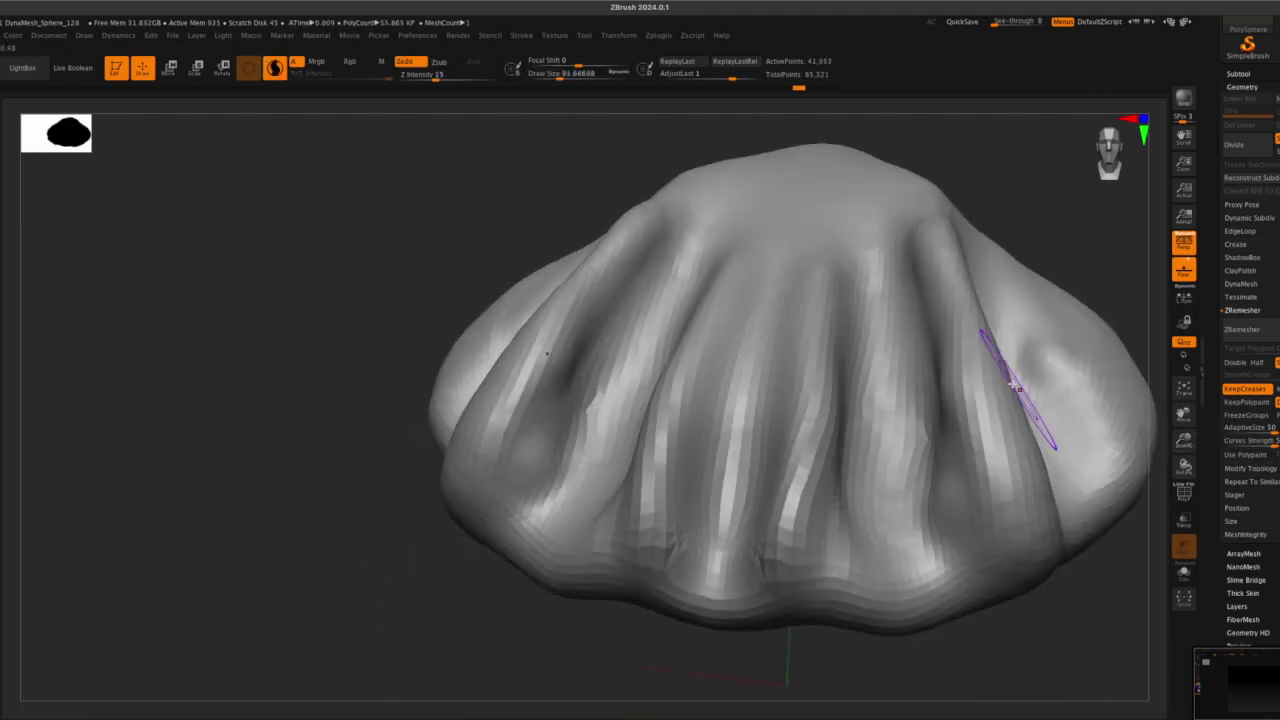
Try inflating the outermost rib along its full length and around its lower end
drag(631, 265, 507, 465)
mouse_move(596, 284)
mouse_down()
mouse_move(527, 459)
mouse_move(512, 456)
mouse_up()
drag(606, 318, 515, 404)
mouse_move(478, 468)
mouse_down()
mouse_move(534, 580)
mouse_move(612, 515)
mouse_up()
Try inflating the lower ends of the middle ribs into rounded bulges at the rim
drag(638, 438, 633, 497)
drag(640, 560, 660, 570)
key(ctrl+z)
key(ctrl+z)
mouse_move(597, 634)
mouse_down()
mouse_move(591, 651)
mouse_move(600, 635)
mouse_up()
mouse_move(611, 561)
mouse_down()
mouse_move(658, 506)
mouse_move(713, 597)
mouse_move(722, 545)
mouse_move(726, 573)
mouse_up()
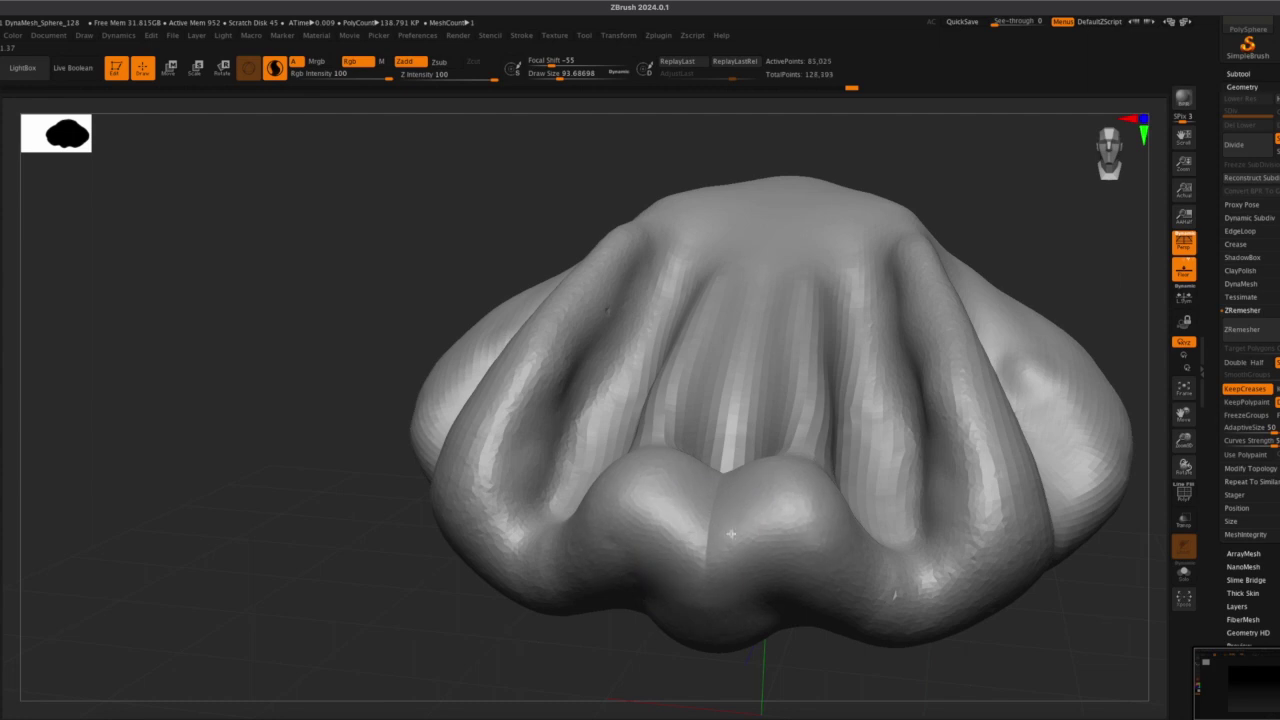
Undo the inflated bulges at the rim and the strokes along the outermost rib
key(ctrl+z)
key(ctrl+z)
key(ctrl+z)
key(ctrl+z)
key(ctrl+z)
key(ctrl+z)
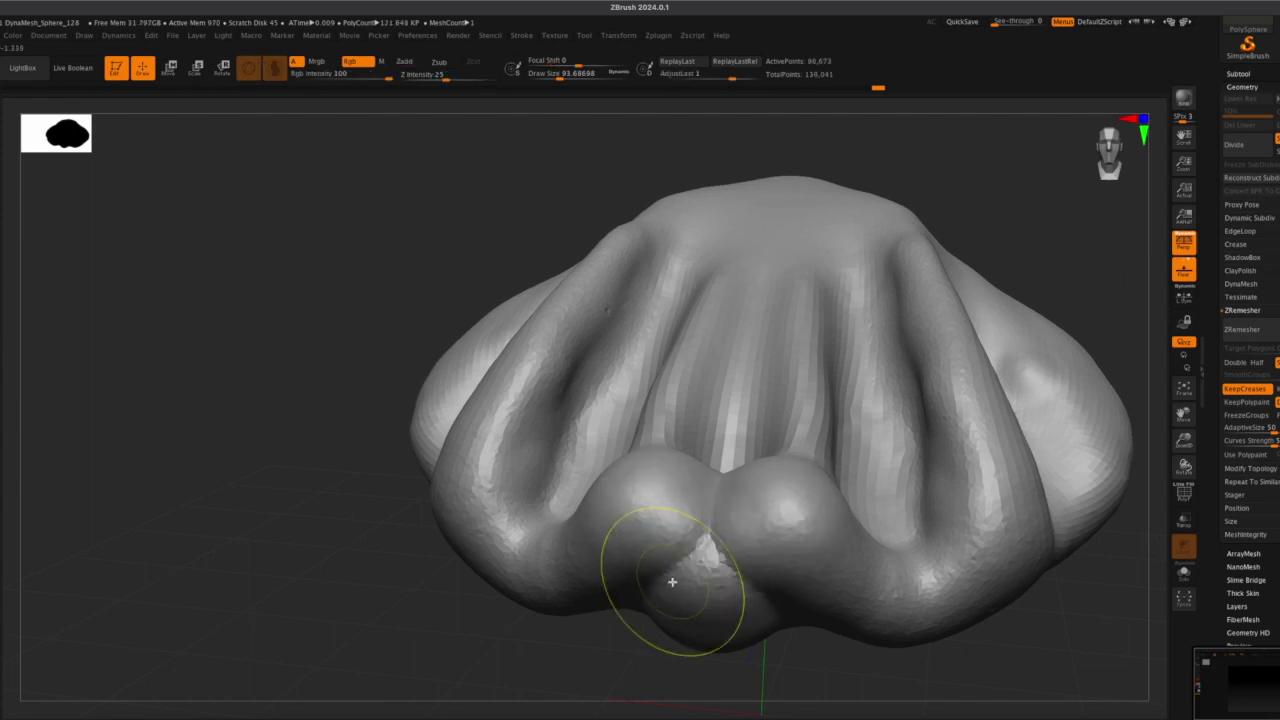
key(ctrl+z)
key(ctrl+z)
key(ctrl+z)
key(ctrl+z)
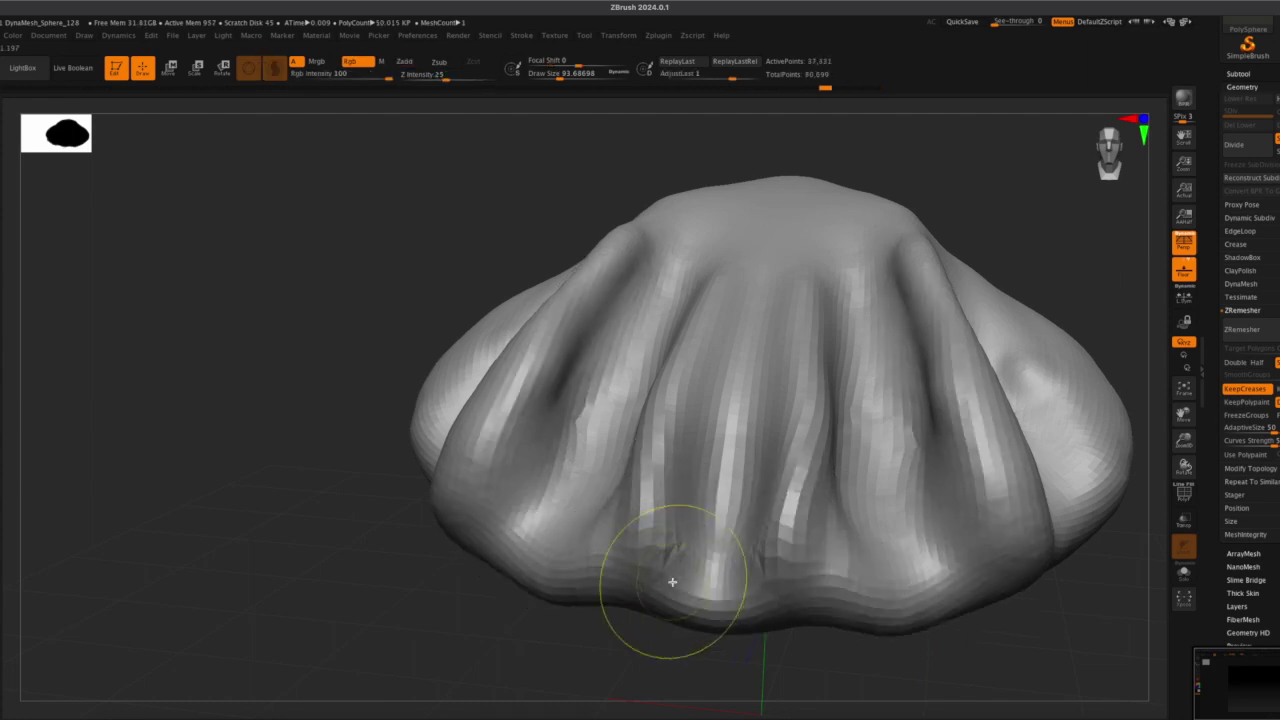
Select the Standard brush for sculpting
key(b)
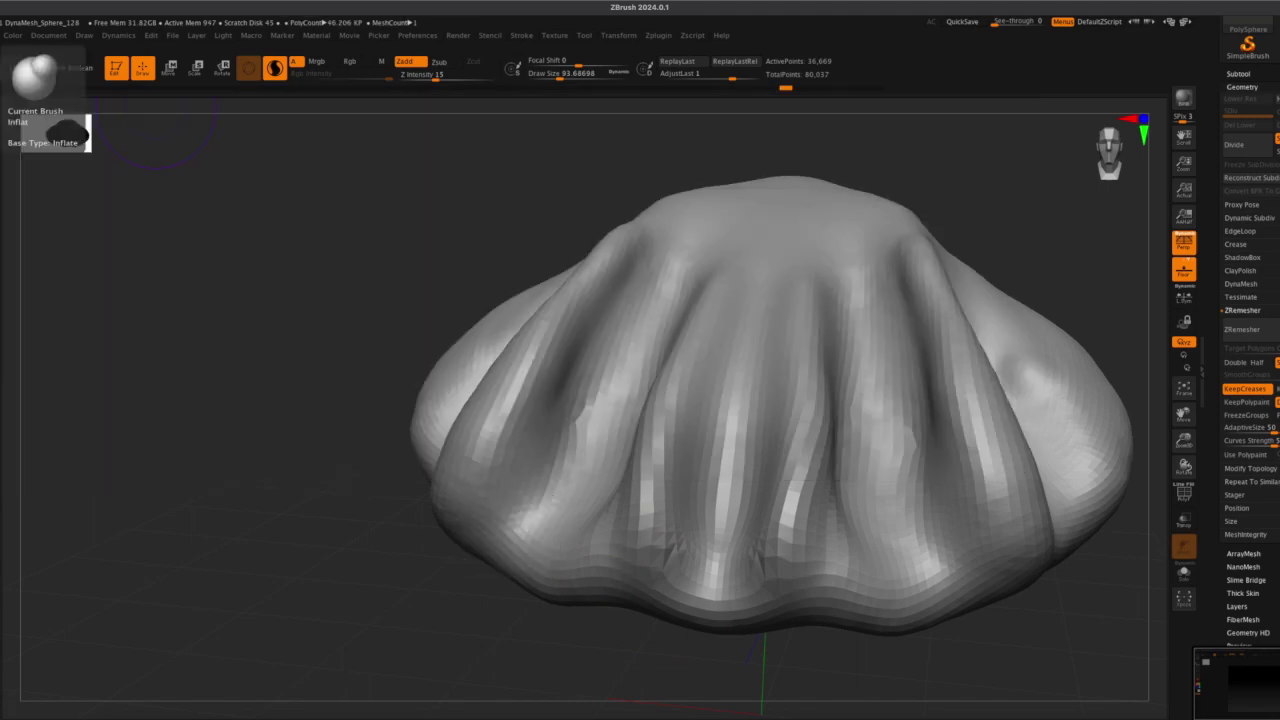
click(38, 108)
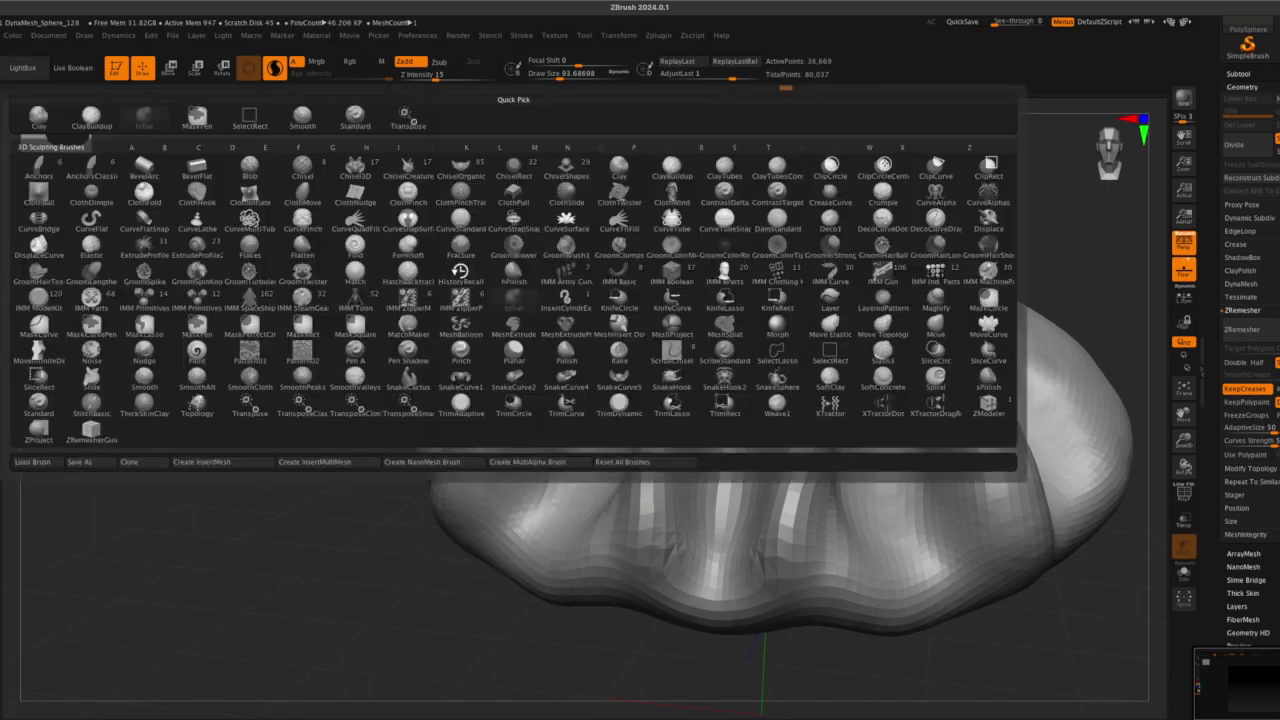
mouse_move(1171, 455)
mouse_down()
mouse_move(1182, 480)
mouse_move(1180, 445)
mouse_move(1184, 468)
mouse_up()
drag(1184, 441, 1226, 264)
drag(1054, 360, 1066, 366)
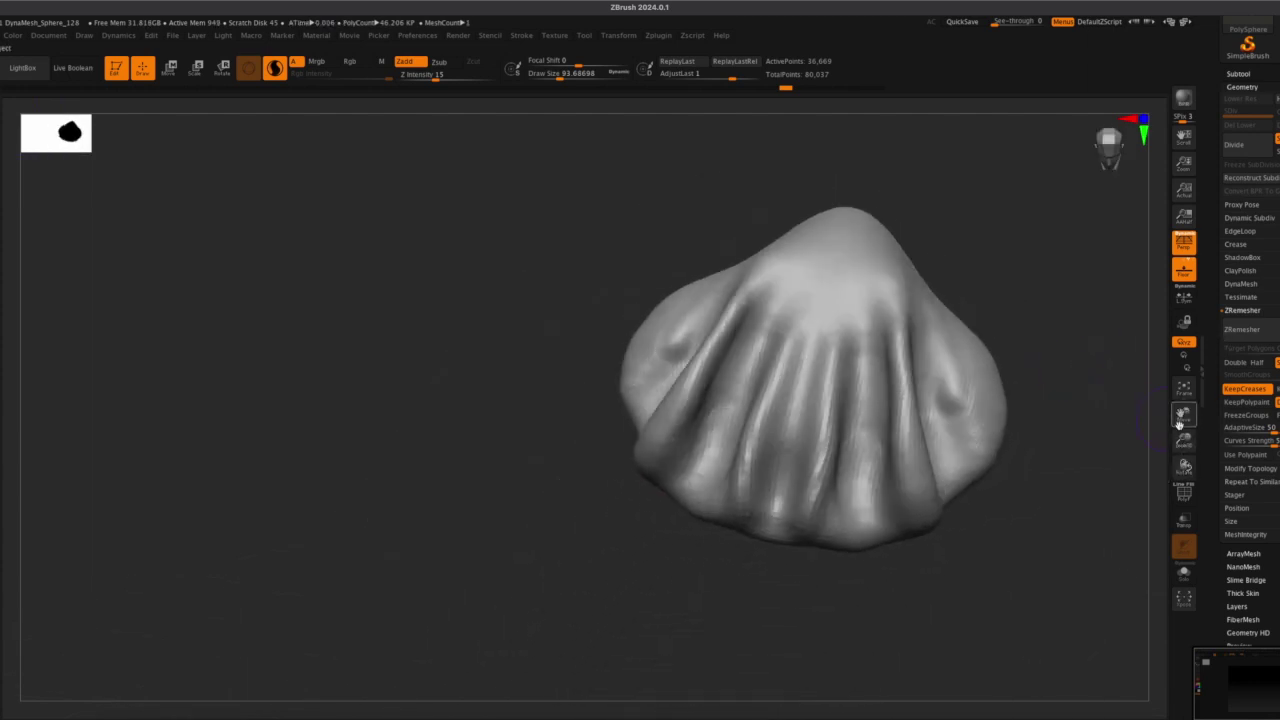
mouse_move(1180, 420)
mouse_down()
mouse_move(1106, 451)
mouse_move(1136, 423)
mouse_move(1196, 456)
mouse_up()
drag(1185, 447, 1170, 400)
key(b)
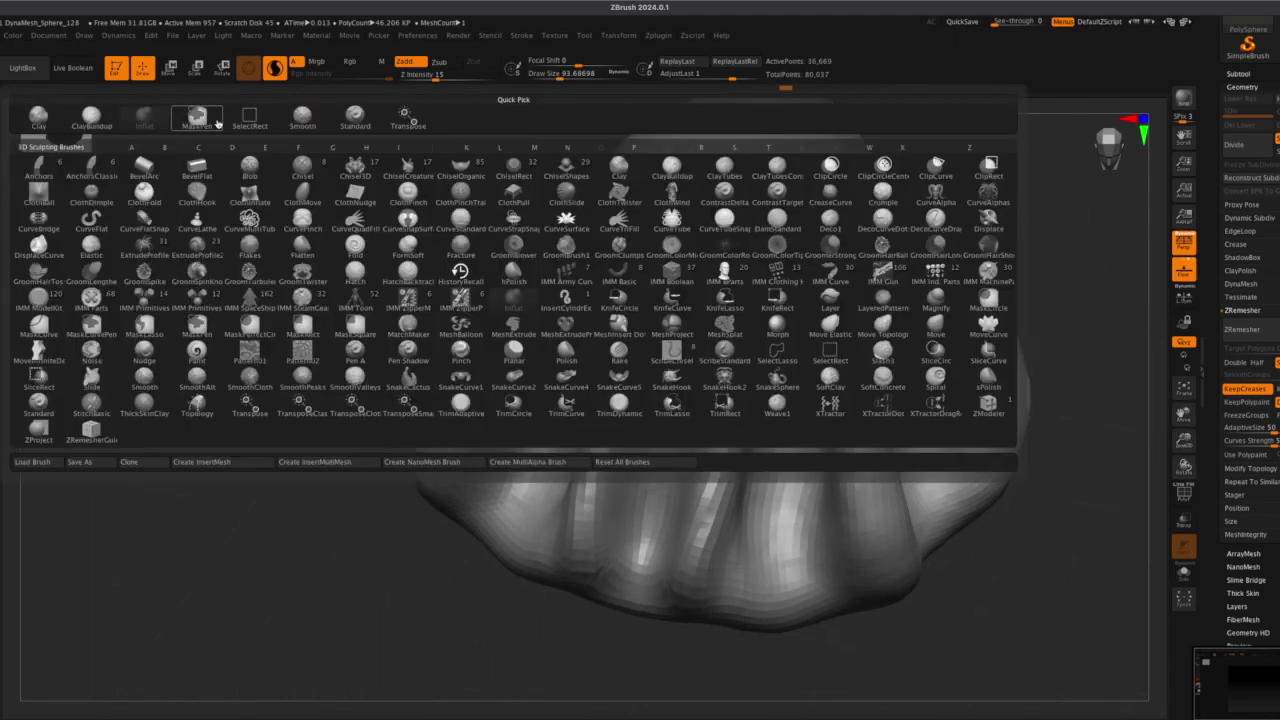
click(350, 118)
Try a subtractive stroke across the lower ends of the ribs near the rim and undo it
alt+drag(344, 446, 368, 318)
drag(498, 414, 734, 436)
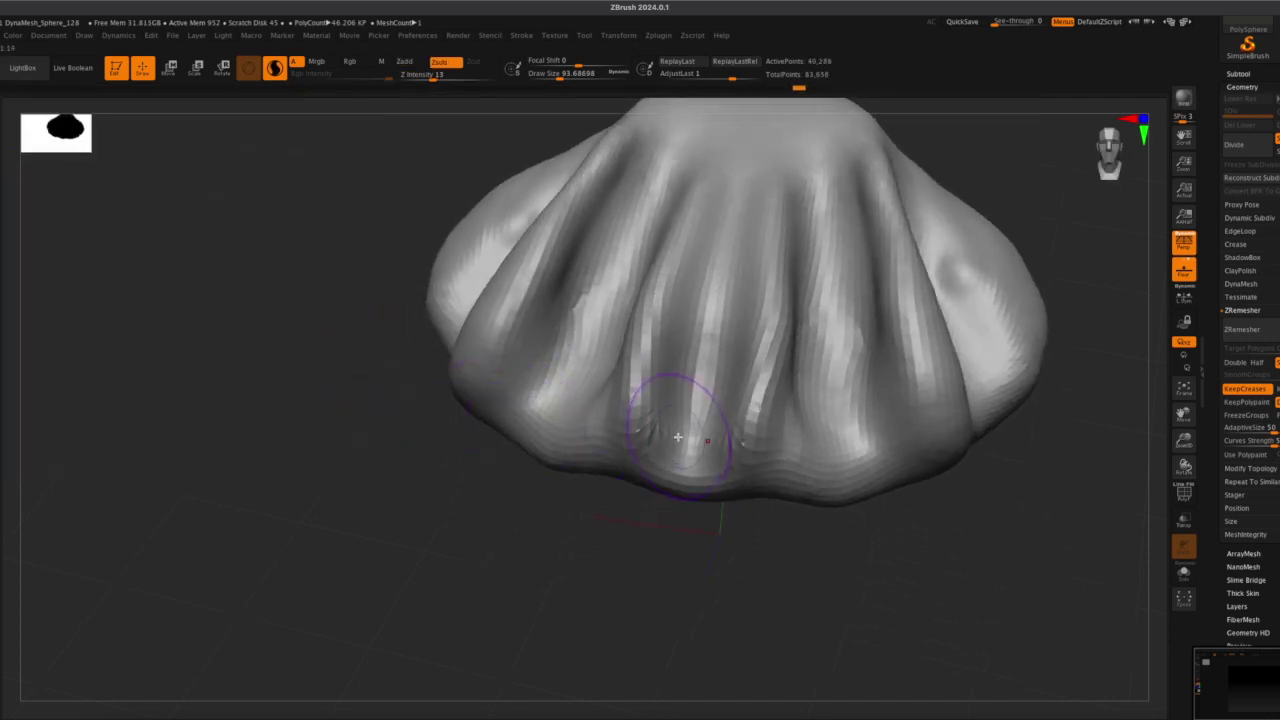
key(ctrl+z)
drag(291, 480, 286, 500)
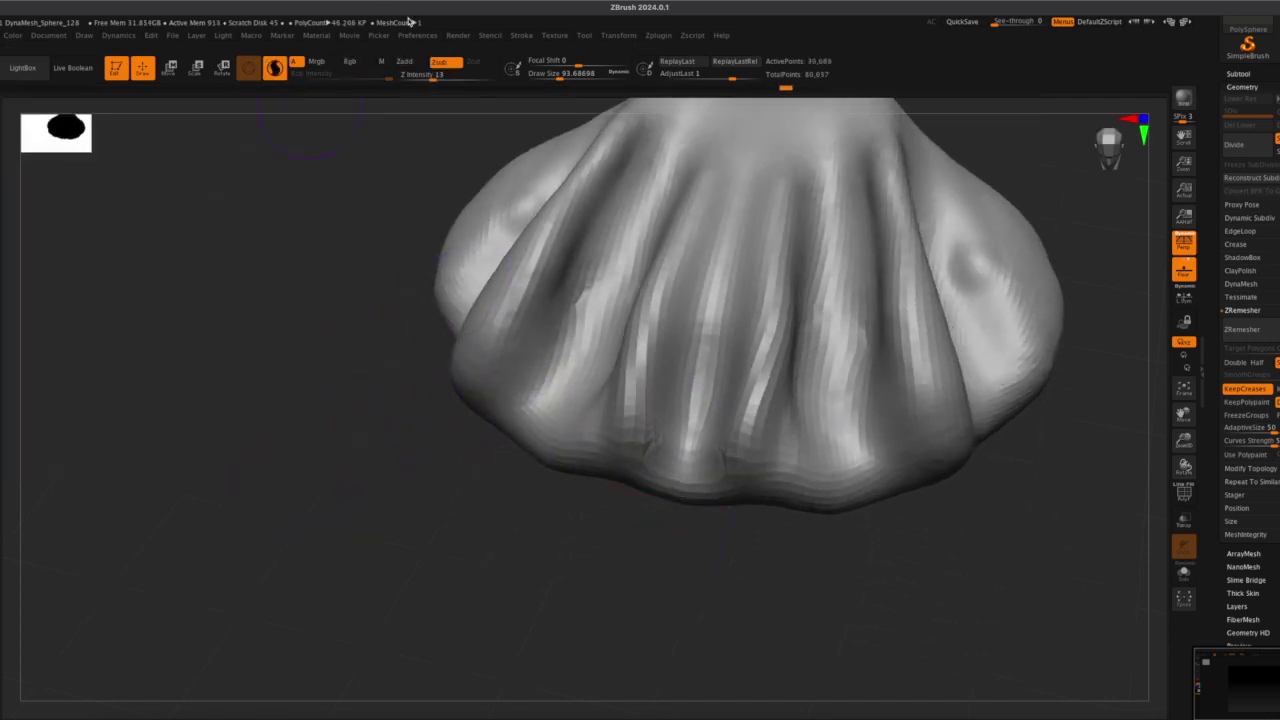
Try several strokes along the length of the outermost rib and undo them
drag(1186, 416, 1206, 594)
drag(614, 322, 532, 484)
key(ctrl+z)
drag(609, 346, 532, 486)
drag(571, 371, 514, 482)
key(ctrl+z)
key(ctrl+z)
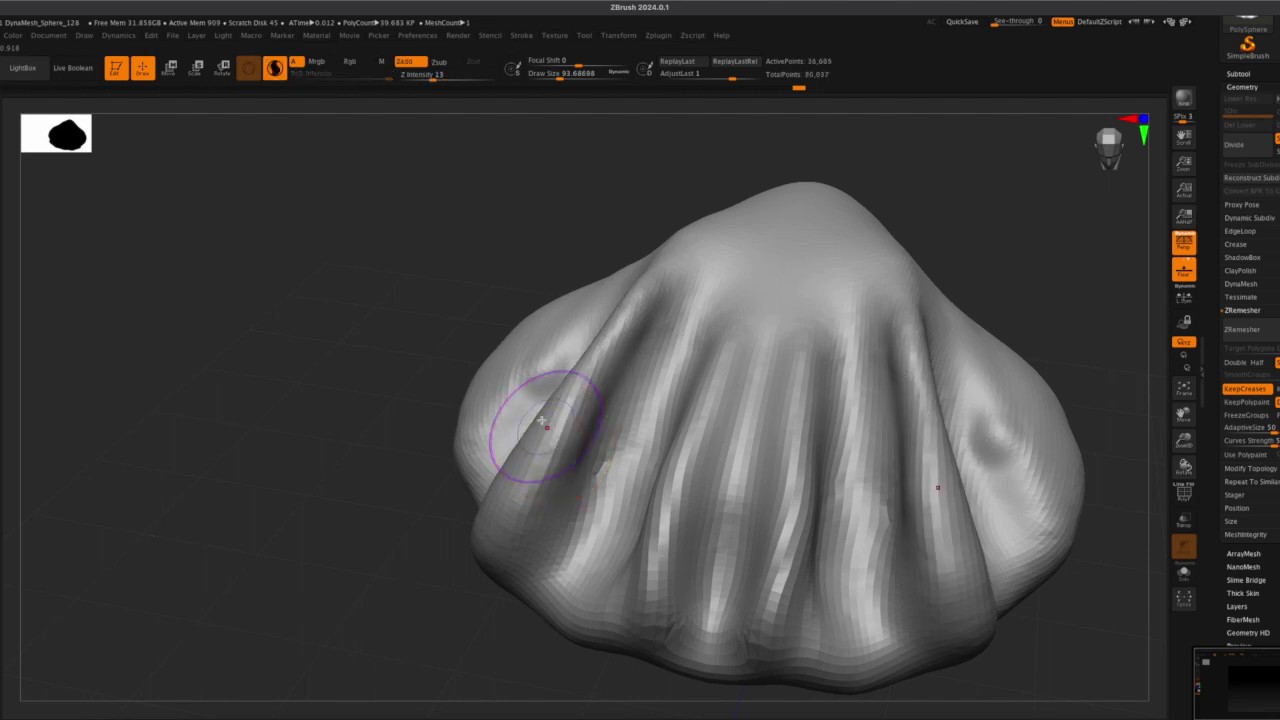
Turn off Sculptris Pro, build up the outermost rib along its length toward the rim and smooth its lower part
click(280, 78)
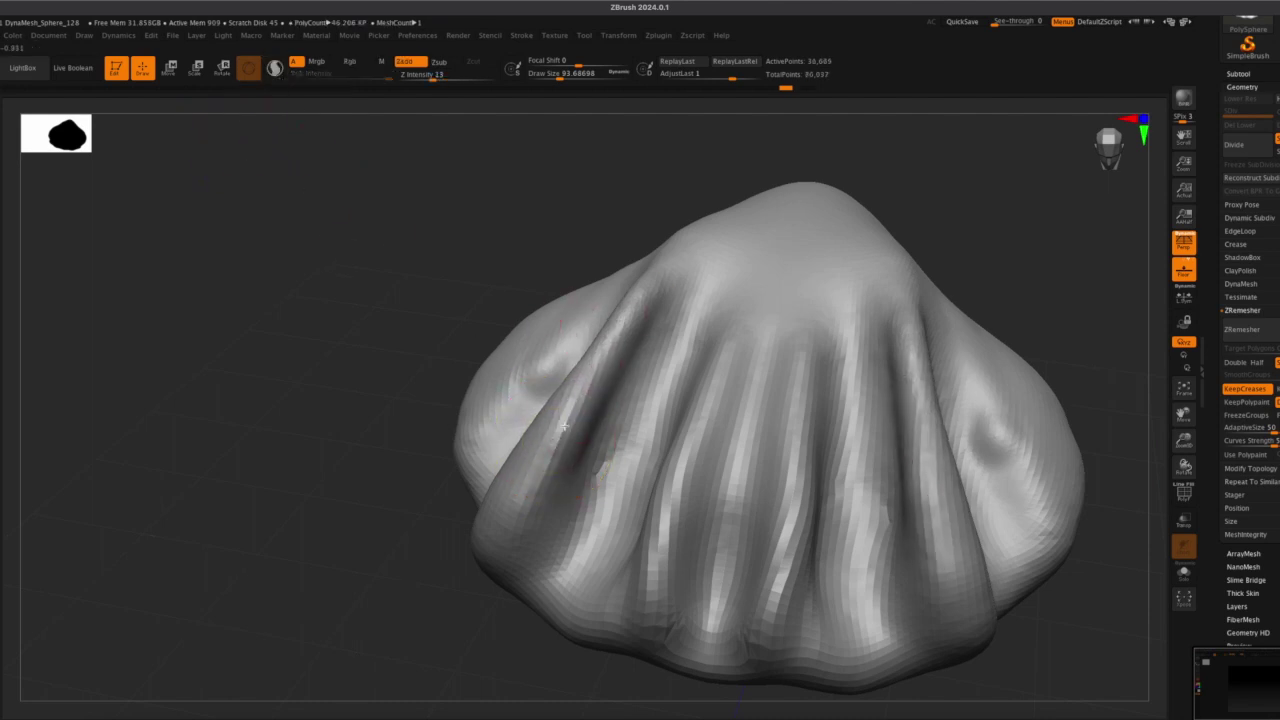
drag(586, 430, 583, 454)
right_drag(596, 478, 580, 300)
mouse_move(535, 408)
mouse_down()
mouse_move(480, 434)
mouse_move(463, 462)
mouse_move(594, 303)
mouse_move(652, 261)
mouse_up()
mouse_move(522, 396)
shift+mouse_down()
mouse_move(499, 430)
mouse_move(460, 436)
shift+mouse_up()
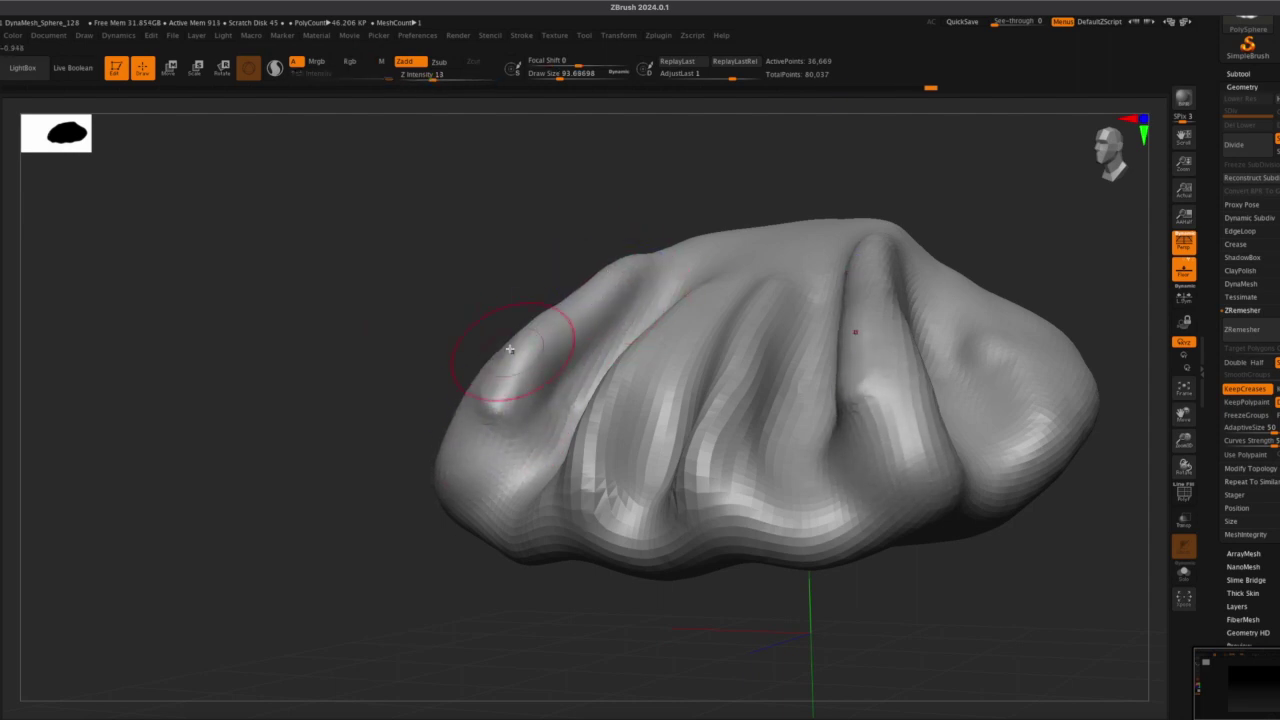
drag(370, 332, 458, 371)
drag(532, 476, 560, 542)
mouse_move(377, 437)
mouse_down()
mouse_move(346, 446)
mouse_move(366, 514)
mouse_move(408, 500)
mouse_up()
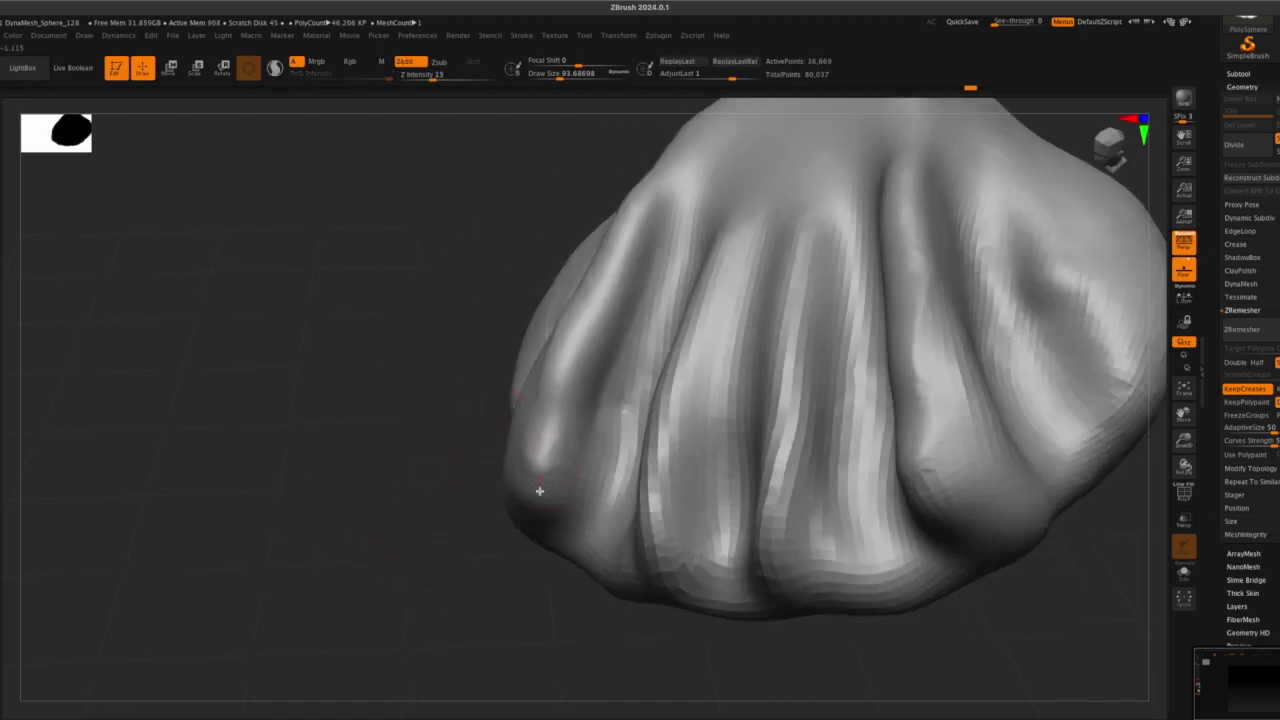
Remesh the form with ZRemesher and raise the outer ribs further toward the rim
drag(378, 577, 397, 506)
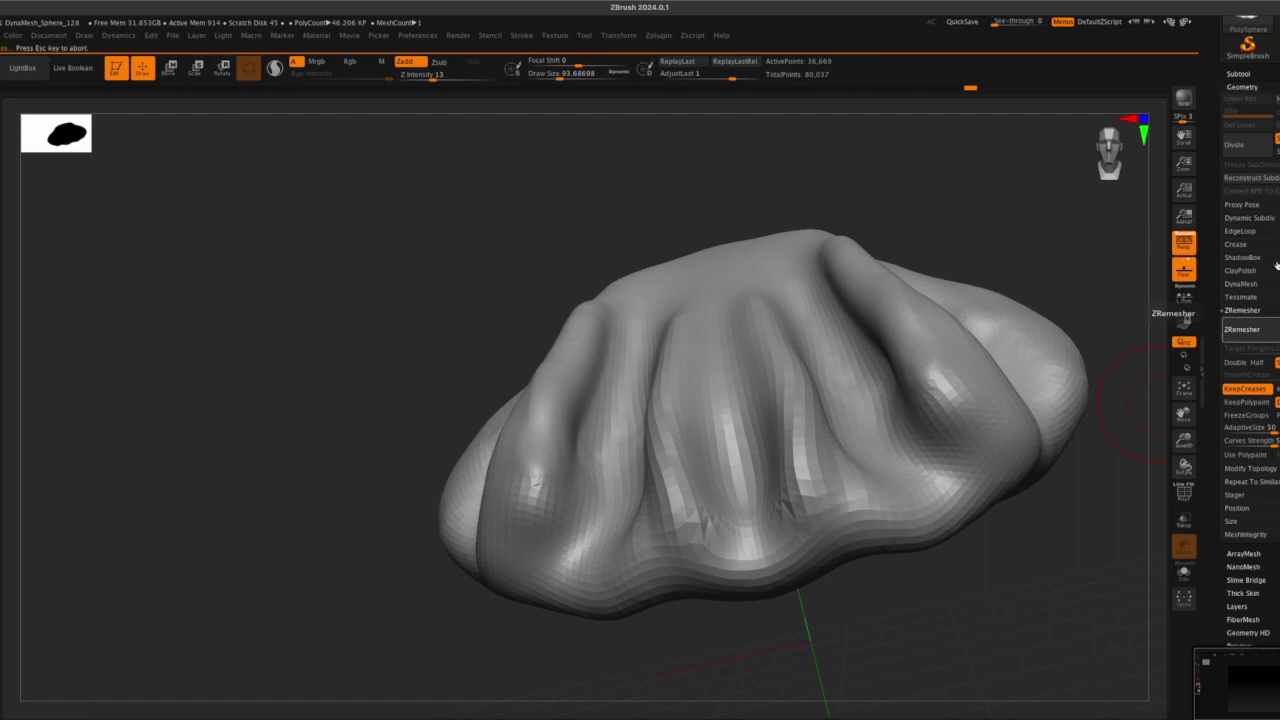
right_drag(638, 264, 626, 320)
drag(614, 338, 570, 464)
mouse_move(694, 220)
mouse_down()
mouse_move(630, 312)
mouse_move(546, 520)
mouse_up()
drag(450, 512, 483, 420)
mouse_move(695, 527)
mouse_down()
mouse_move(734, 517)
mouse_move(680, 535)
mouse_up()
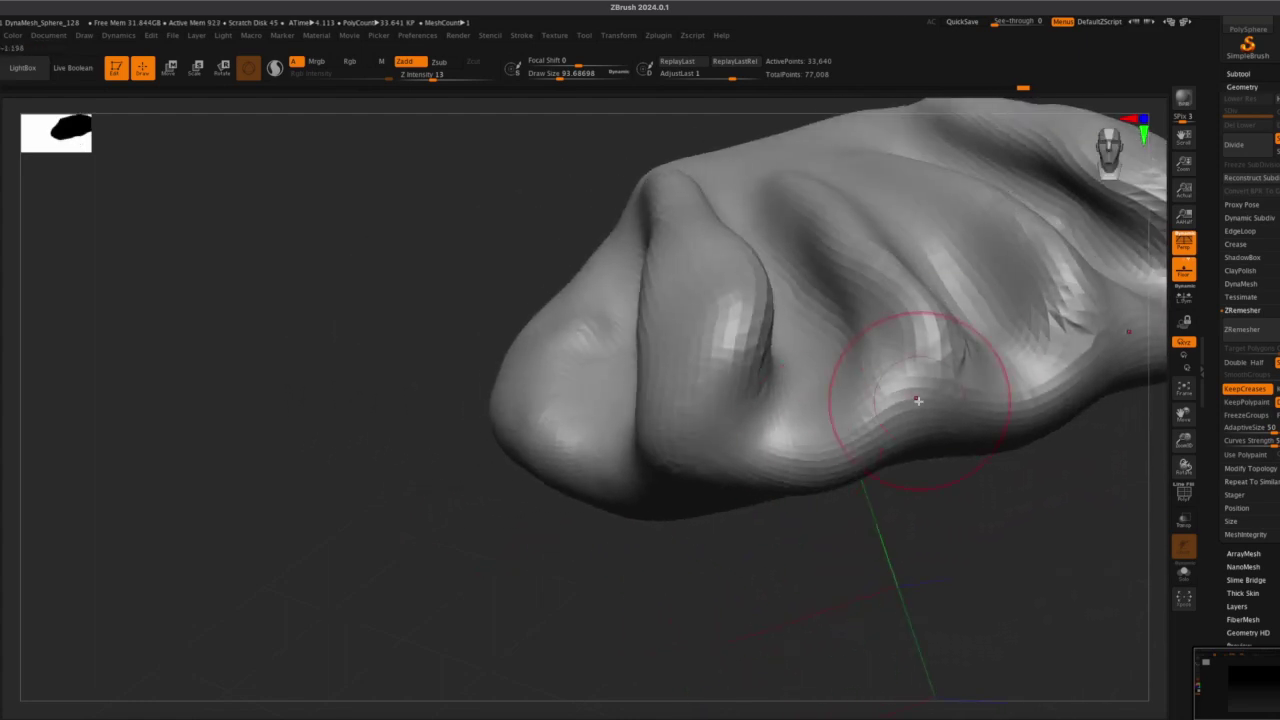
mouse_move(761, 353)
mouse_down()
mouse_move(775, 377)
mouse_move(800, 381)
mouse_move(861, 352)
mouse_move(774, 351)
mouse_move(850, 366)
mouse_move(885, 340)
mouse_up()
Switch to subtractive sculpting at a draw size of about 97 and carve a groove into the underside beneath the outermost rib
mouse_move(674, 532)
mouse_down()
mouse_move(645, 597)
mouse_move(680, 457)
mouse_move(650, 375)
mouse_up()
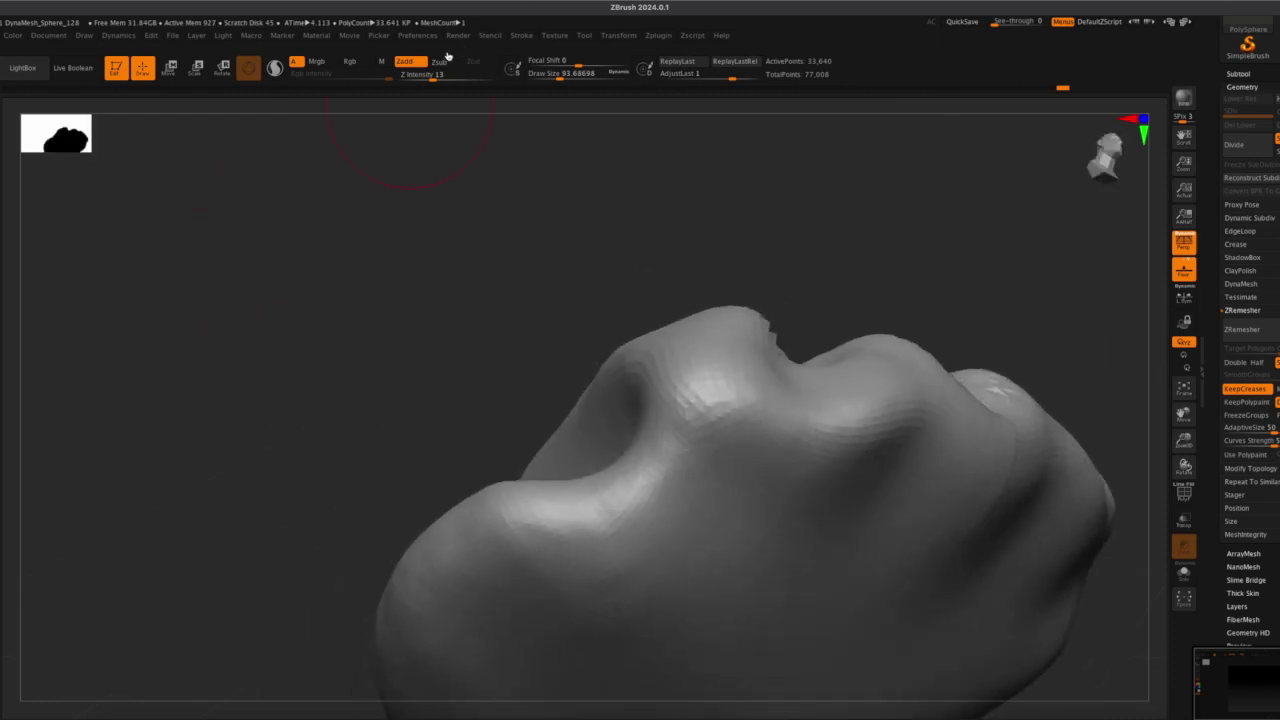
click(442, 67)
drag(561, 79, 559, 81)
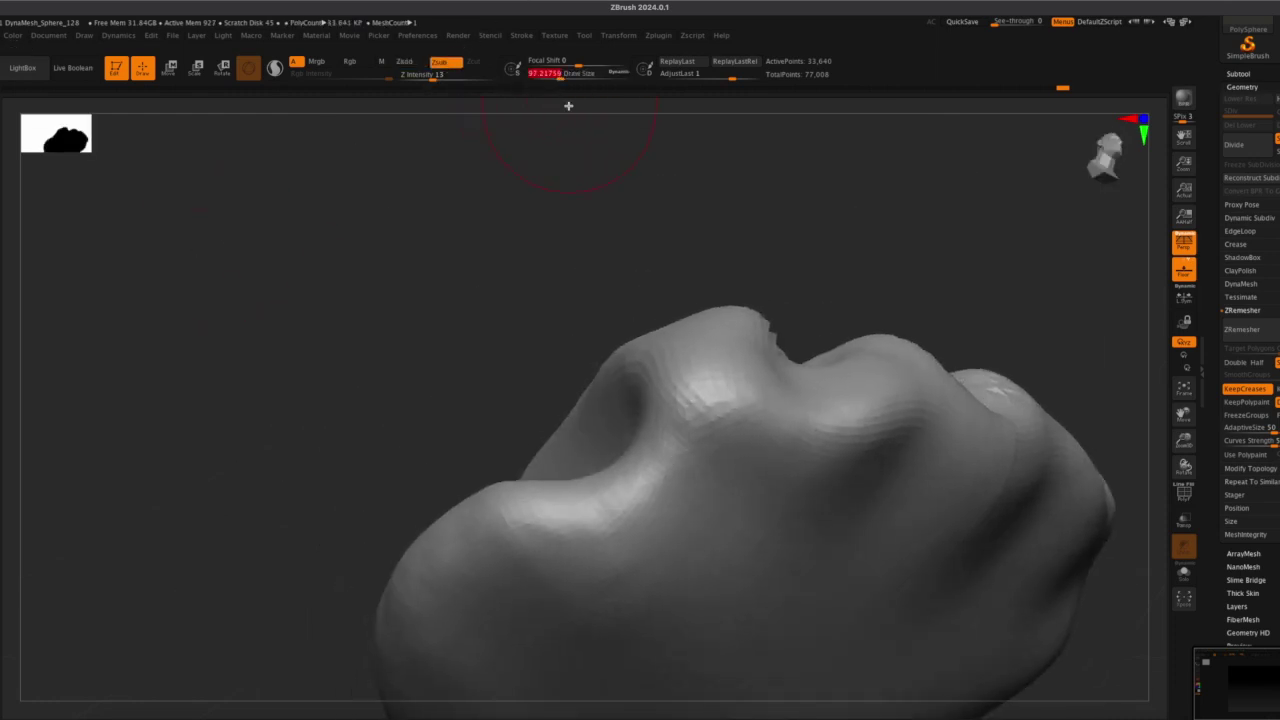
mouse_move(751, 414)
mouse_down()
mouse_move(724, 417)
mouse_move(694, 568)
mouse_up()
drag(698, 418, 686, 560)
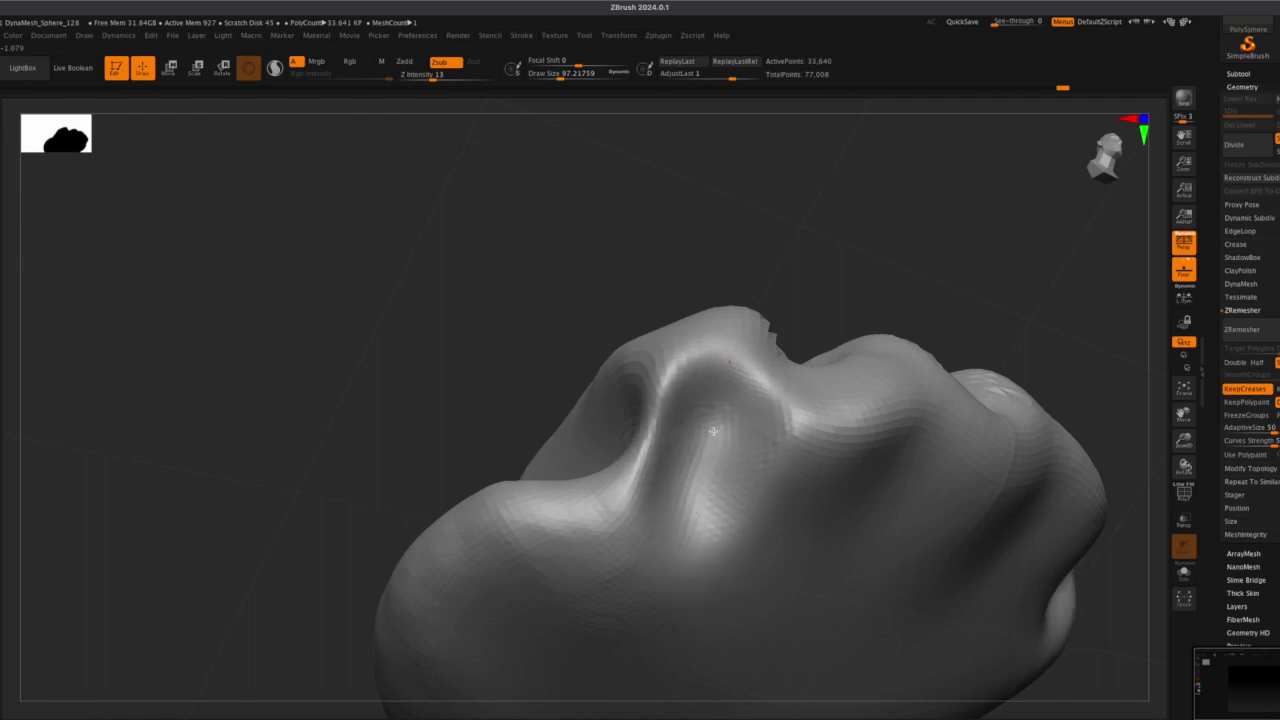
drag(714, 431, 671, 546)
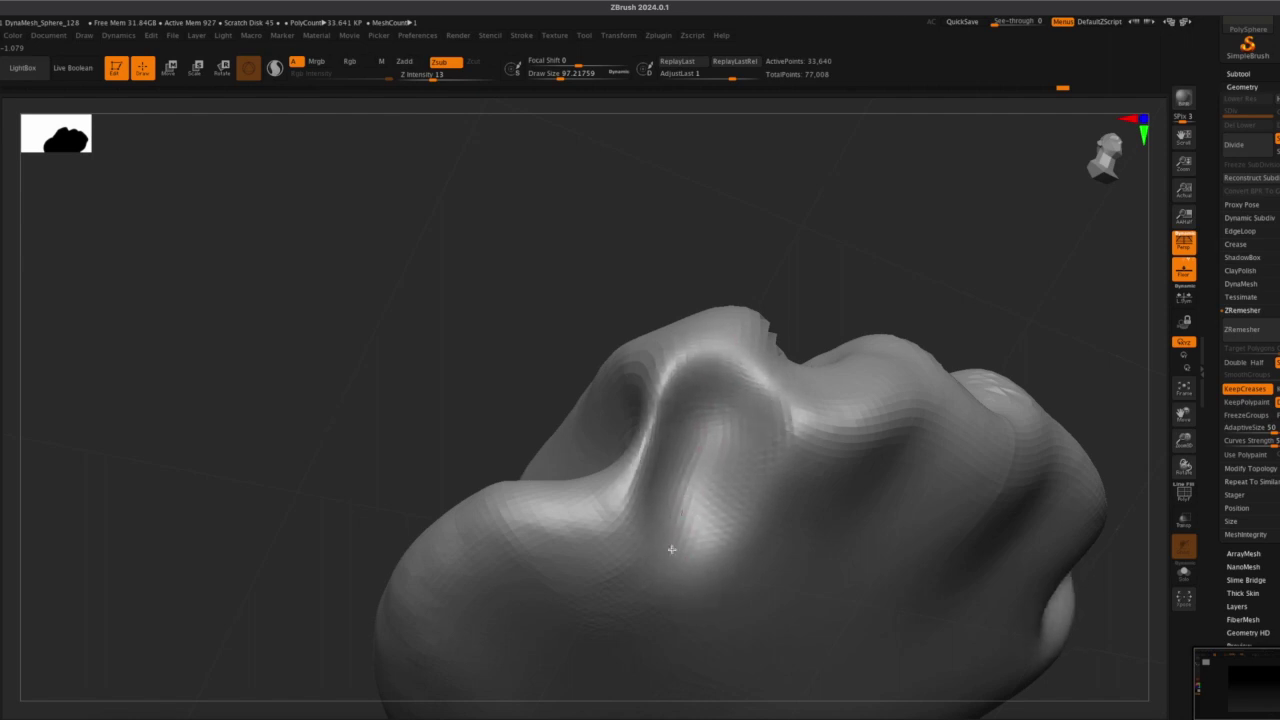
Enlarge the draw size to about 116 and carve more grooves into the underside beneath the neighbouring ribs
click(562, 81)
mouse_move(742, 375)
mouse_down()
mouse_move(706, 368)
mouse_move(660, 432)
mouse_move(639, 606)
mouse_move(677, 443)
mouse_move(632, 556)
mouse_move(623, 529)
mouse_move(645, 417)
mouse_move(615, 531)
mouse_up()
drag(1184, 415, 1184, 270)
mouse_move(700, 308)
mouse_down()
mouse_move(534, 470)
mouse_move(530, 509)
mouse_move(578, 415)
mouse_move(566, 406)
mouse_move(669, 244)
mouse_move(641, 220)
mouse_move(517, 497)
mouse_move(651, 203)
mouse_move(560, 400)
mouse_up()
mouse_move(1075, 378)
mouse_down()
mouse_move(1090, 435)
mouse_move(1050, 425)
mouse_up()
mouse_move(940, 251)
mouse_down()
mouse_move(889, 300)
mouse_move(905, 273)
mouse_up()
mouse_move(883, 327)
mouse_down()
mouse_move(823, 437)
mouse_move(897, 260)
mouse_move(890, 206)
mouse_up()
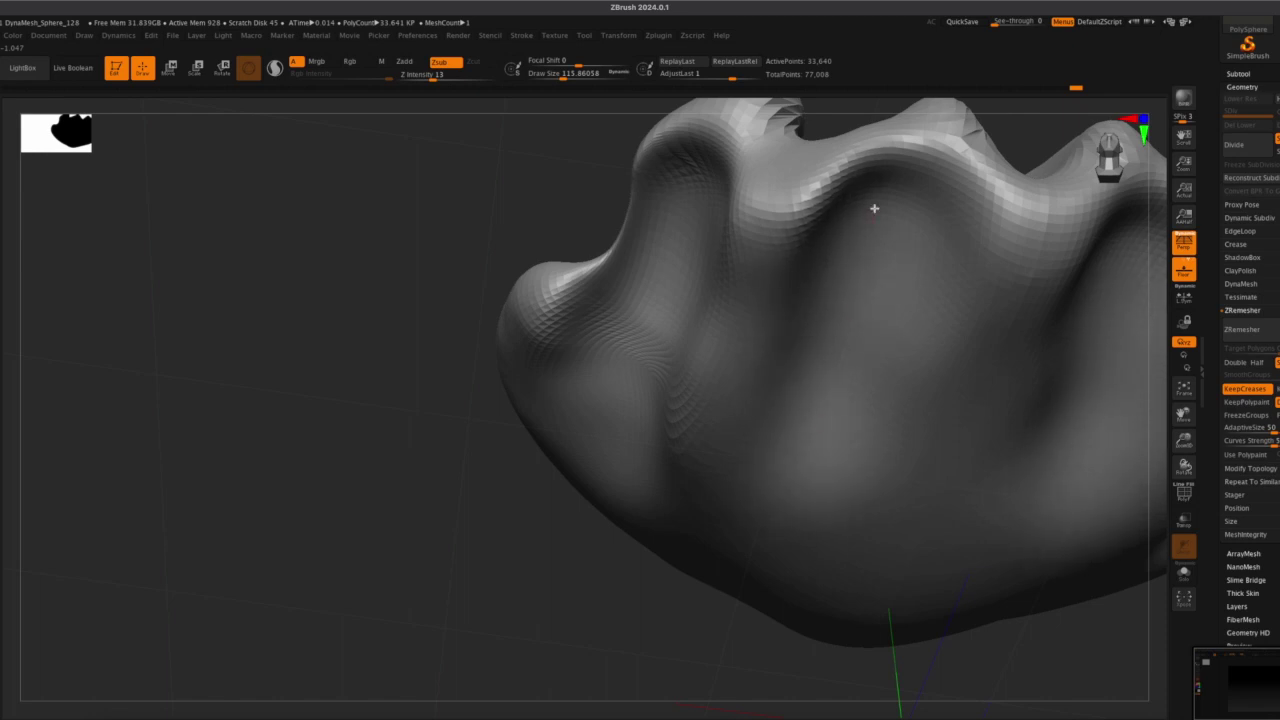
Deepen the wide central grooves on the underside and extend them toward the narrow end of the shell
drag(926, 175, 945, 197)
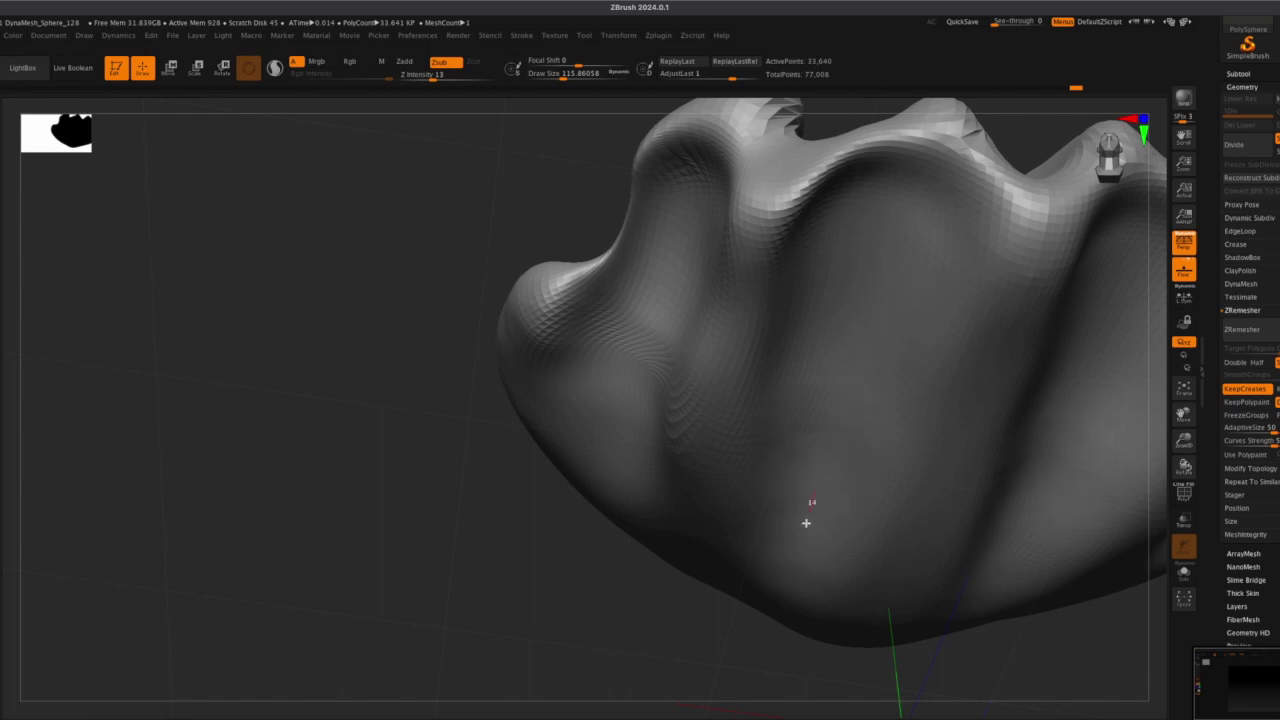
drag(876, 482, 871, 577)
mouse_move(860, 385)
mouse_down()
mouse_move(863, 429)
mouse_move(820, 553)
mouse_up()
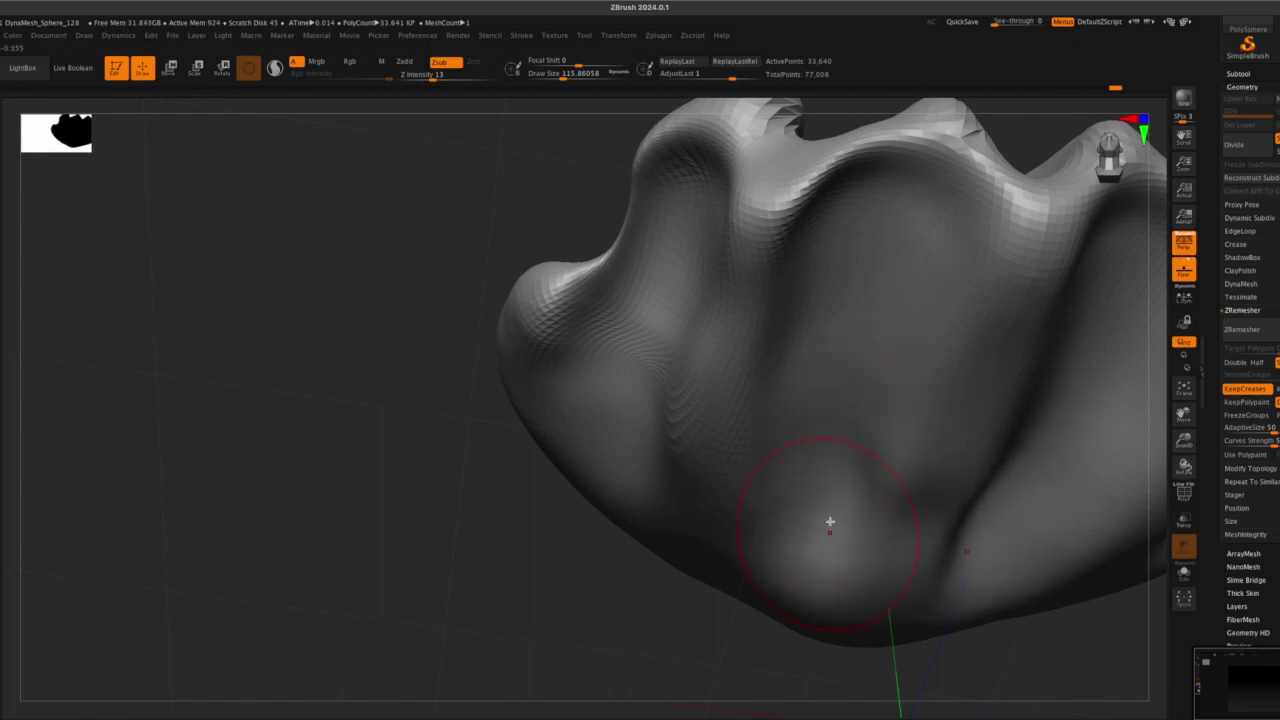
mouse_move(831, 378)
mouse_down()
mouse_move(849, 323)
mouse_move(806, 380)
mouse_move(843, 311)
mouse_move(858, 390)
mouse_up()
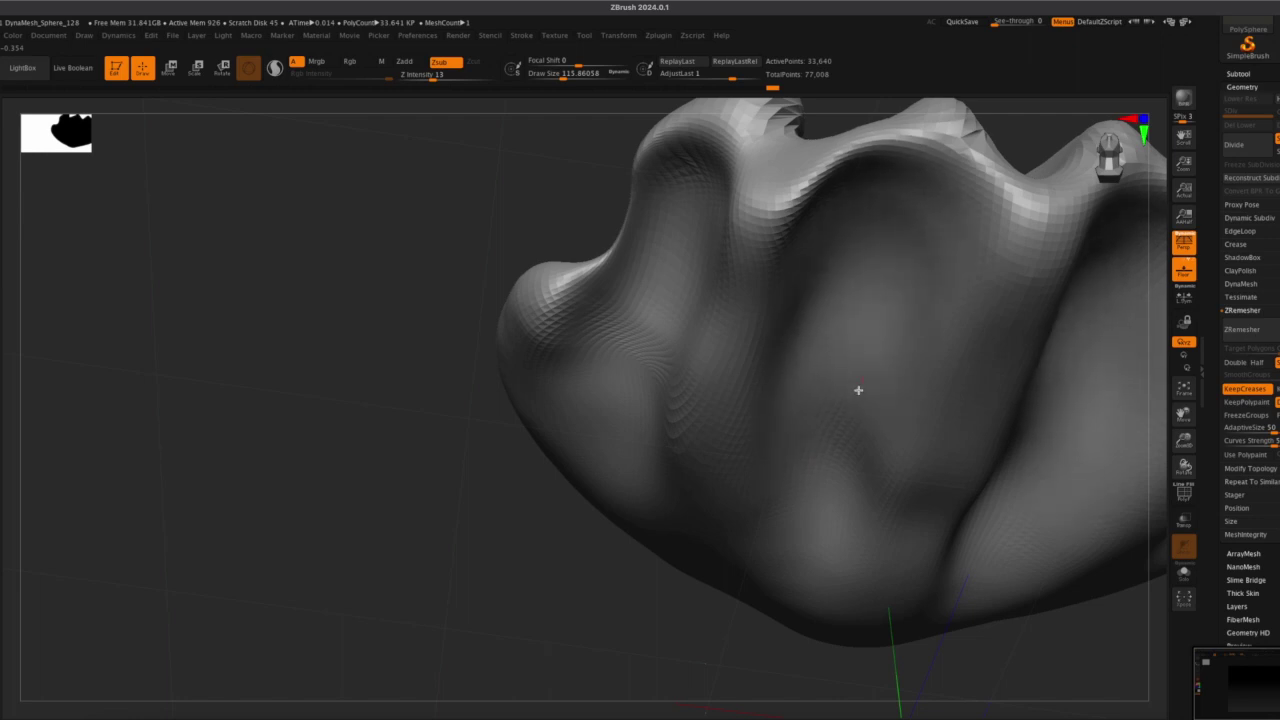
mouse_move(919, 264)
mouse_down()
mouse_move(877, 431)
mouse_move(895, 428)
mouse_up()
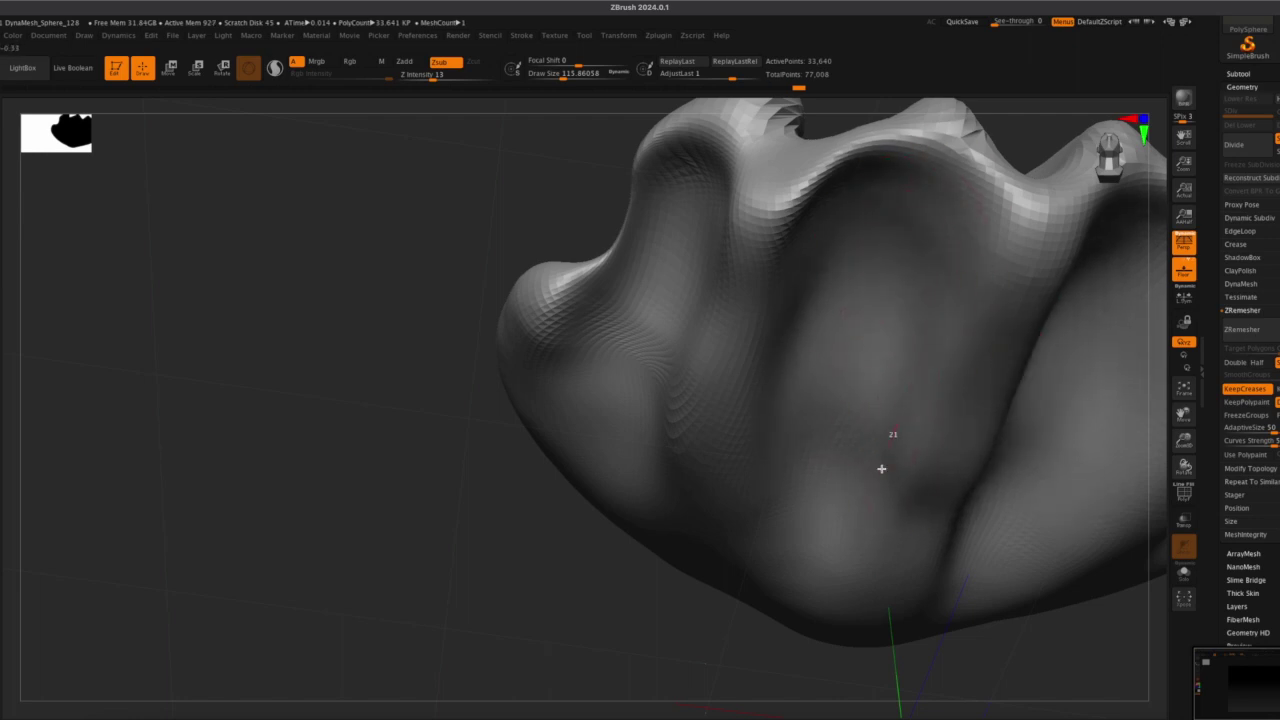
drag(1184, 440, 1150, 330)
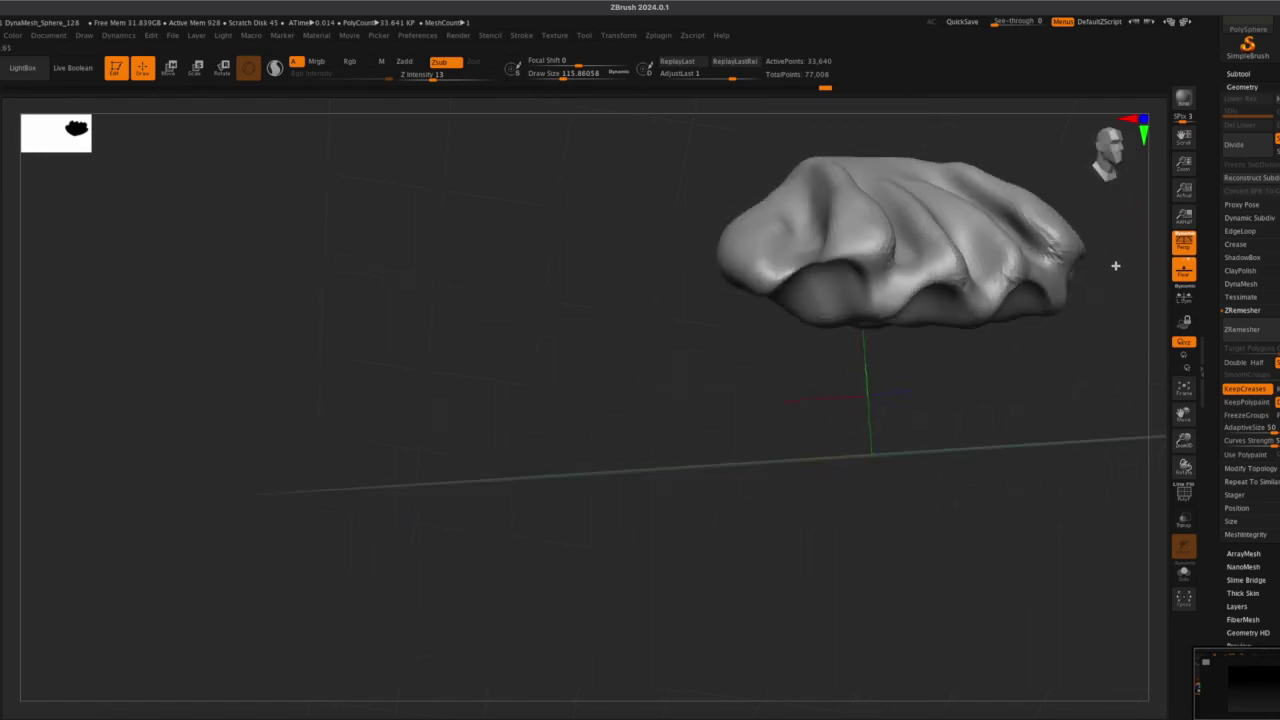
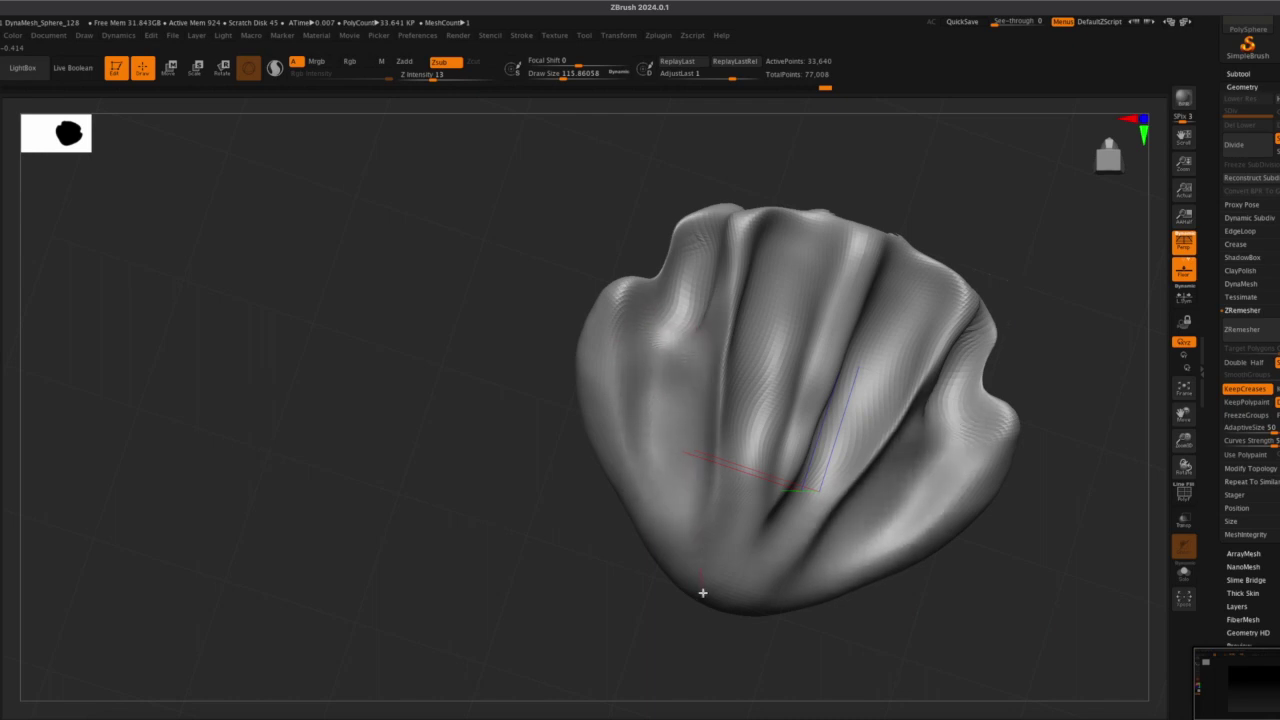
drag(565, 436, 614, 389)
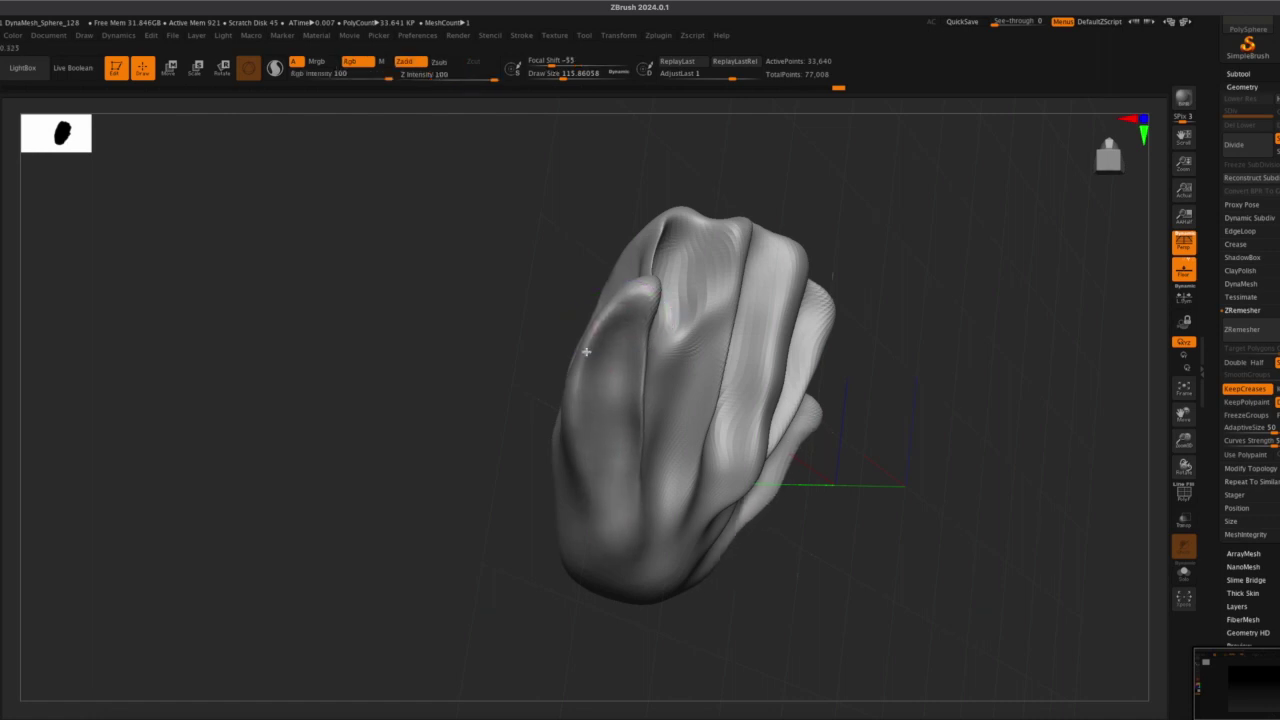
Set the draw size to about 257 and Z Intensity to 19, and undo a trial subtractive stroke on the crown
mouse_move(653, 182)
mouse_down()
mouse_move(760, 377)
mouse_move(794, 453)
mouse_move(783, 471)
mouse_move(809, 486)
mouse_move(789, 474)
mouse_move(754, 509)
mouse_move(781, 512)
mouse_move(941, 283)
mouse_move(943, 360)
mouse_move(894, 334)
mouse_move(971, 414)
mouse_up()
drag(1184, 439, 1160, 530)
drag(963, 540, 885, 473)
mouse_move(833, 572)
mouse_down()
mouse_move(862, 612)
mouse_move(853, 576)
mouse_move(817, 609)
mouse_move(834, 638)
mouse_up()
drag(1176, 444, 1177, 508)
drag(1183, 418, 1160, 330)
mouse_move(931, 523)
mouse_down()
mouse_move(887, 432)
mouse_move(903, 491)
mouse_move(946, 509)
mouse_move(763, 445)
mouse_up()
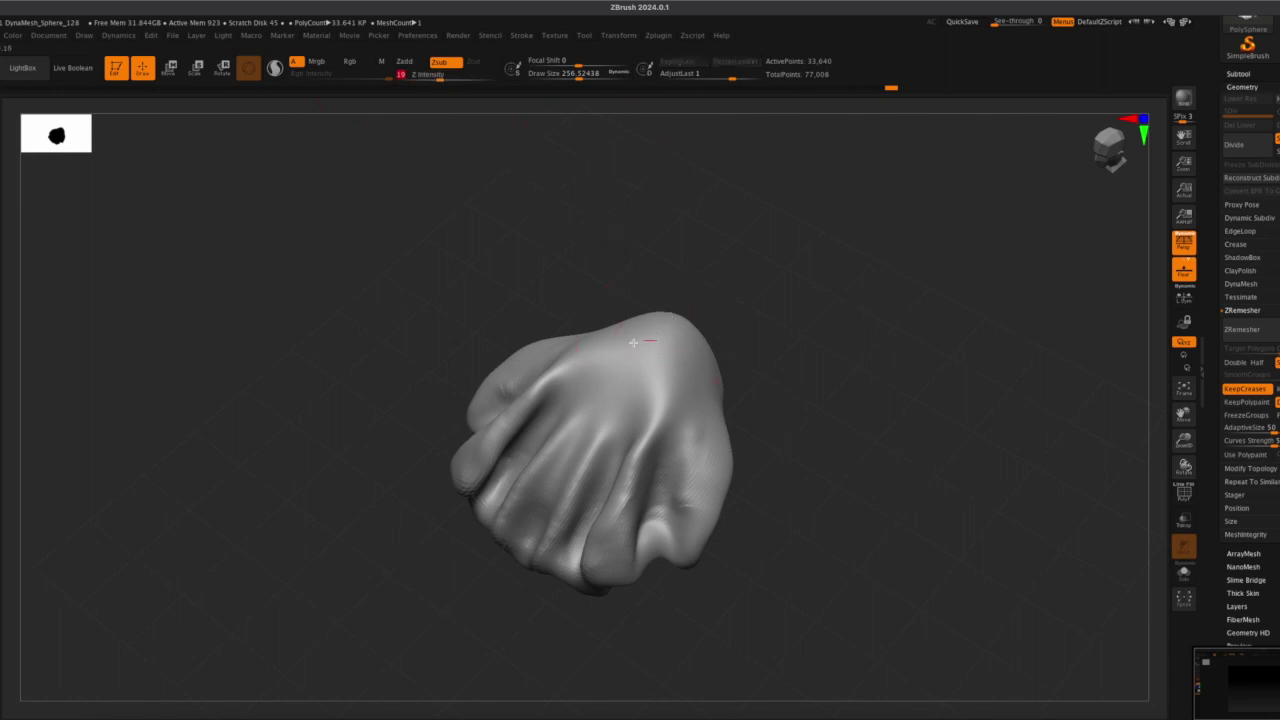
drag(638, 341, 630, 318)
key(ctrl+z)
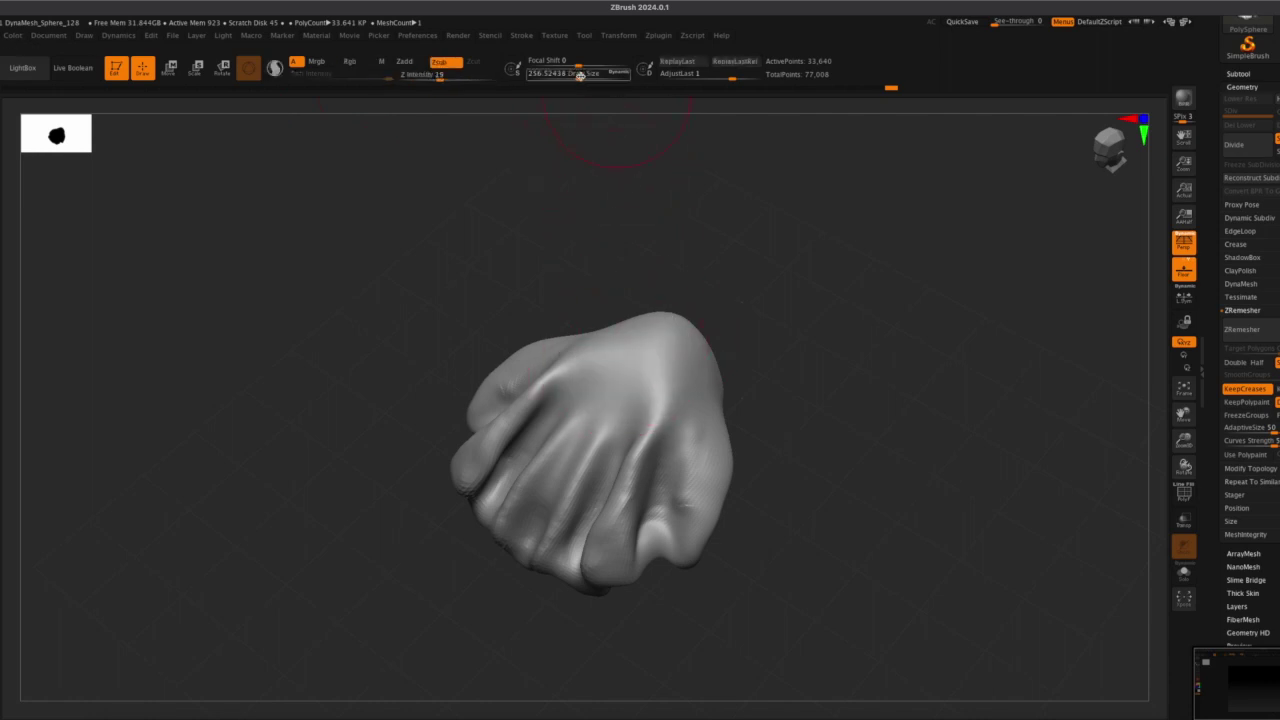
Enlarge the draw size to about 500 and push in the shell's crown with broad subtractive strokes
mouse_move(800, 365)
mouse_down()
mouse_move(766, 317)
mouse_move(794, 359)
mouse_move(797, 331)
mouse_move(738, 286)
mouse_up()
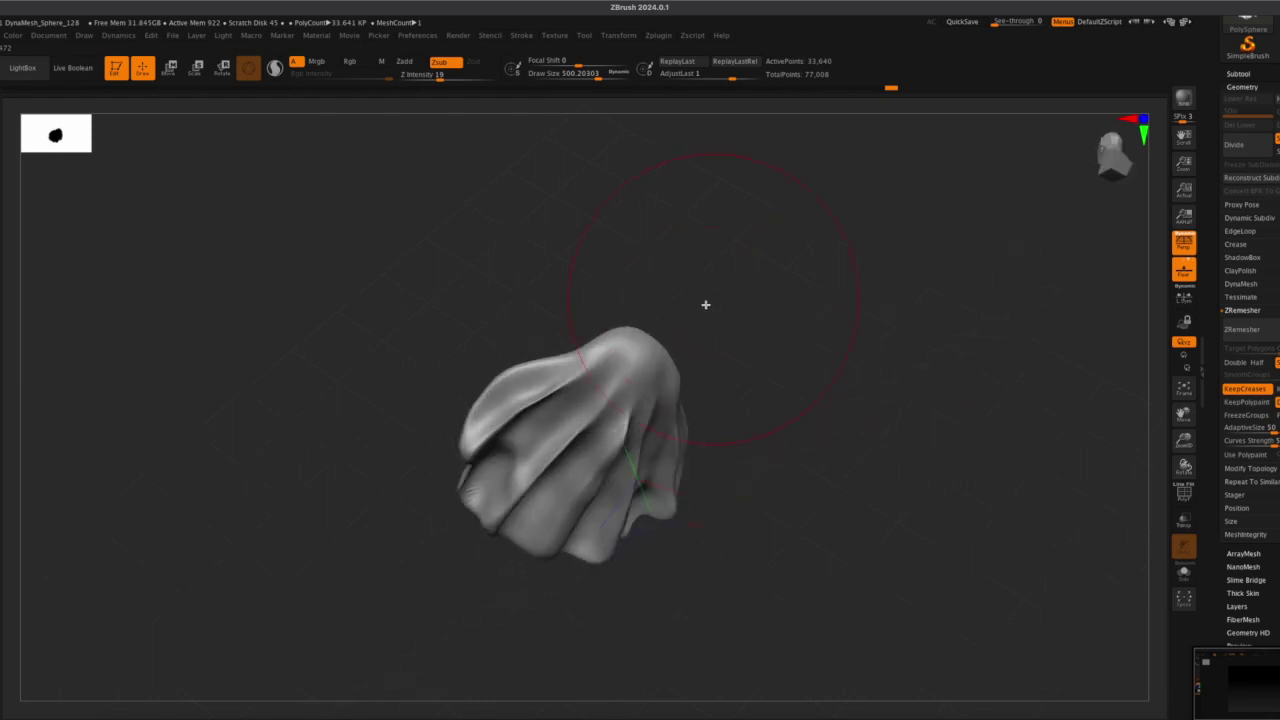
drag(624, 371, 606, 497)
mouse_move(738, 490)
mouse_down()
mouse_move(771, 477)
mouse_move(780, 414)
mouse_move(770, 430)
mouse_move(534, 440)
mouse_up()
mouse_move(735, 474)
mouse_down()
mouse_move(797, 505)
mouse_move(775, 498)
mouse_move(831, 545)
mouse_move(853, 539)
mouse_up()
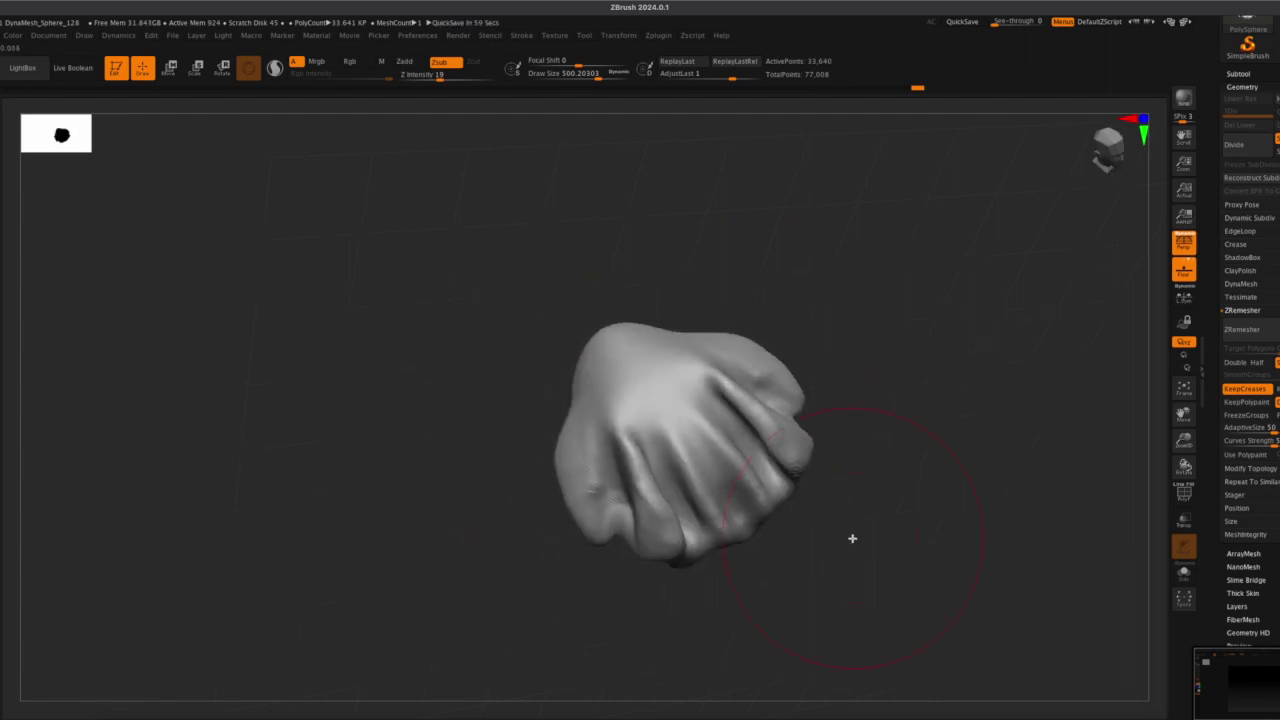
mouse_move(954, 356)
mouse_down()
mouse_move(963, 323)
mouse_move(997, 329)
mouse_move(980, 346)
mouse_move(1023, 363)
mouse_move(838, 386)
mouse_up()
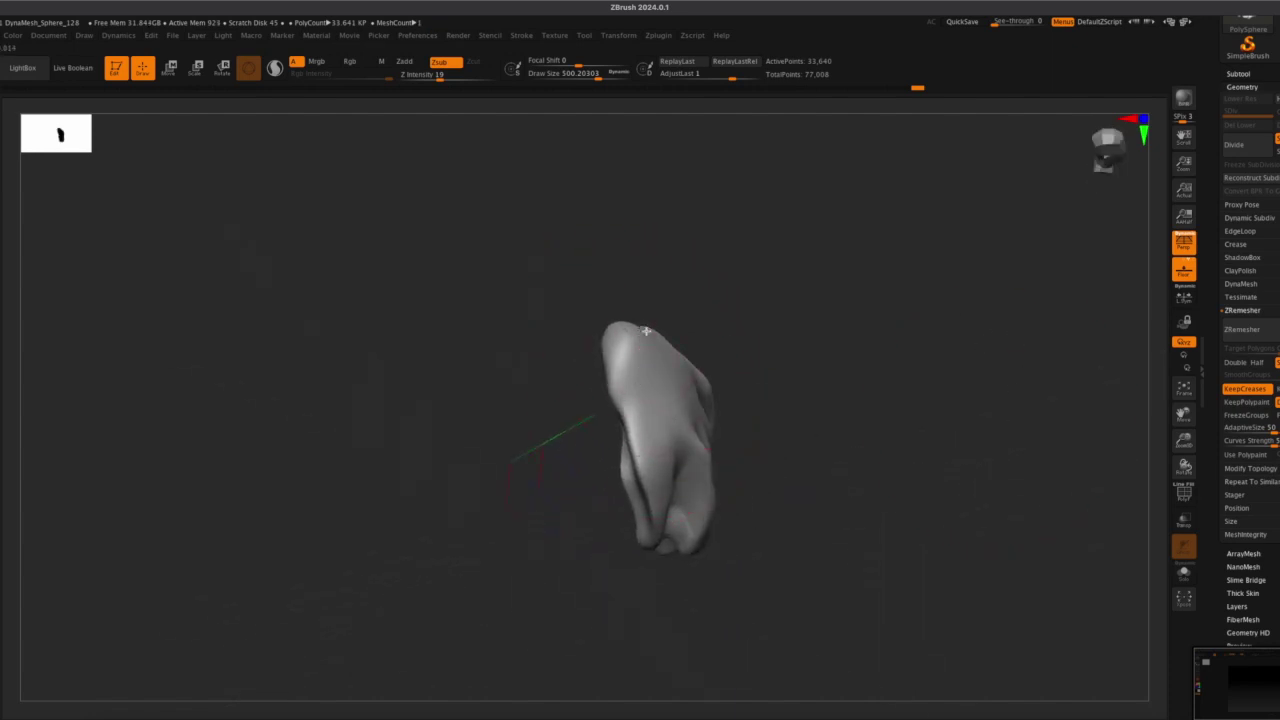
Flatten the narrow end of the underside, then reduce the draw size to about 149 and carve a hollow there
drag(1178, 438, 1200, 517)
mouse_move(1075, 365)
mouse_down()
mouse_move(626, 359)
mouse_move(563, 338)
mouse_up()
mouse_move(650, 360)
mouse_down()
mouse_move(526, 373)
mouse_move(500, 346)
mouse_move(760, 318)
mouse_up()
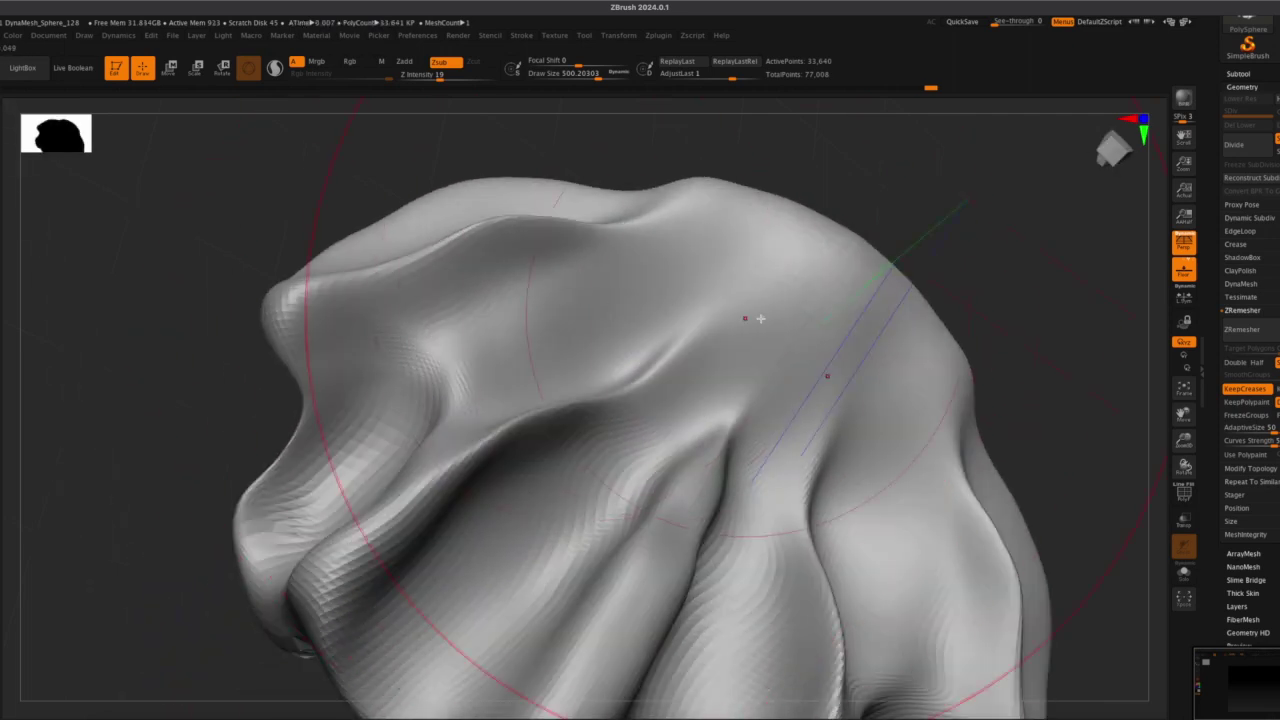
drag(932, 243, 1068, 184)
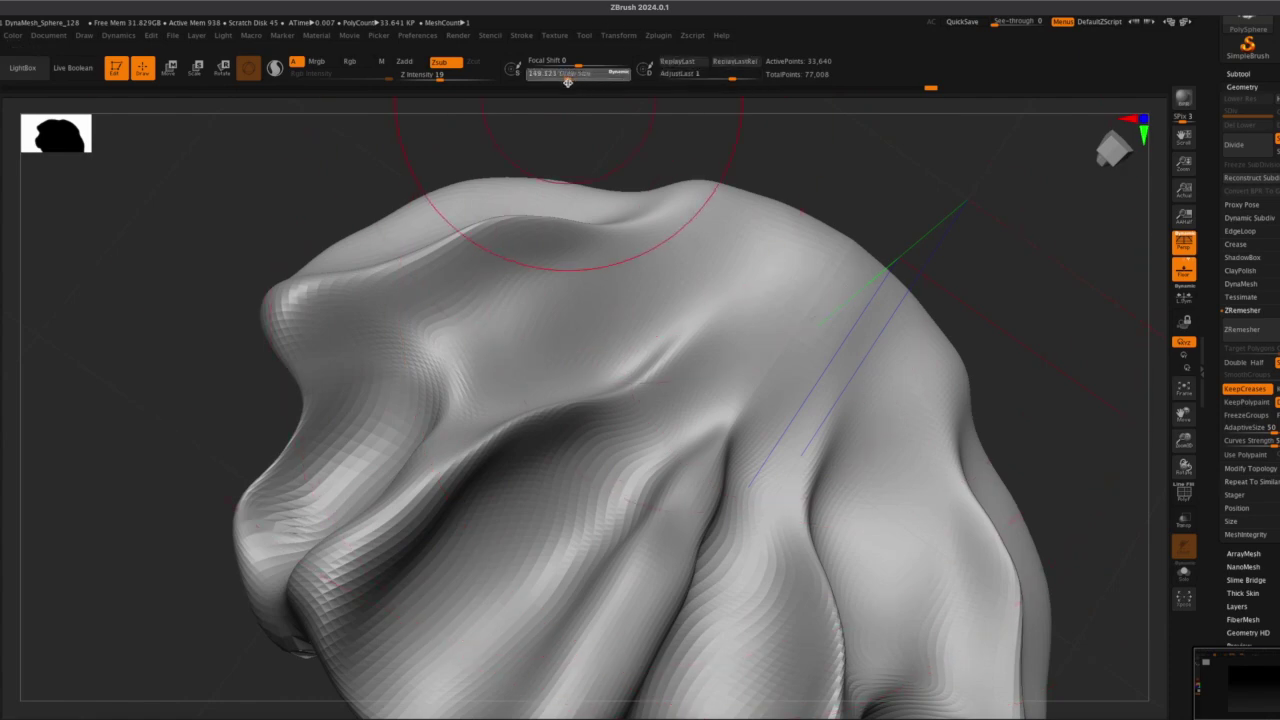
mouse_move(789, 306)
mouse_down()
mouse_move(851, 323)
mouse_move(763, 386)
mouse_move(654, 296)
mouse_move(845, 343)
mouse_up()
mouse_move(920, 331)
mouse_down()
mouse_move(763, 274)
mouse_move(794, 266)
mouse_move(906, 377)
mouse_up()
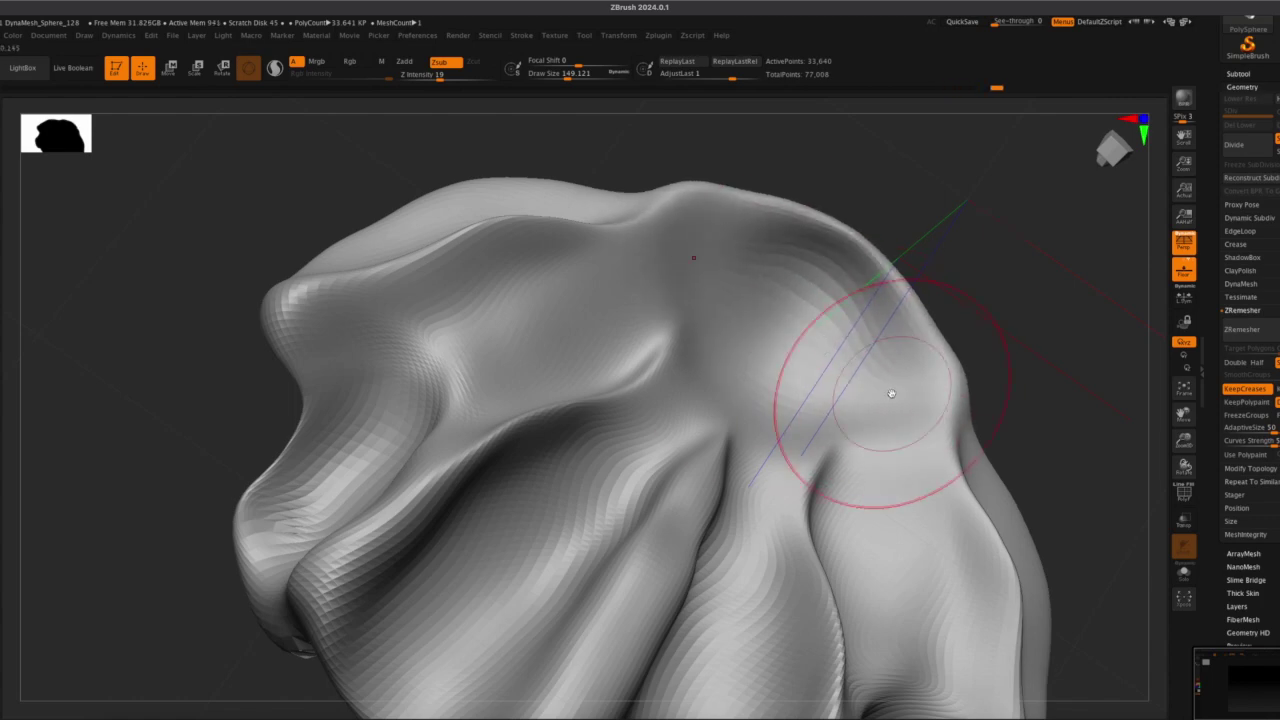
scroll(888, 394, right, 5)
drag(804, 300, 795, 306)
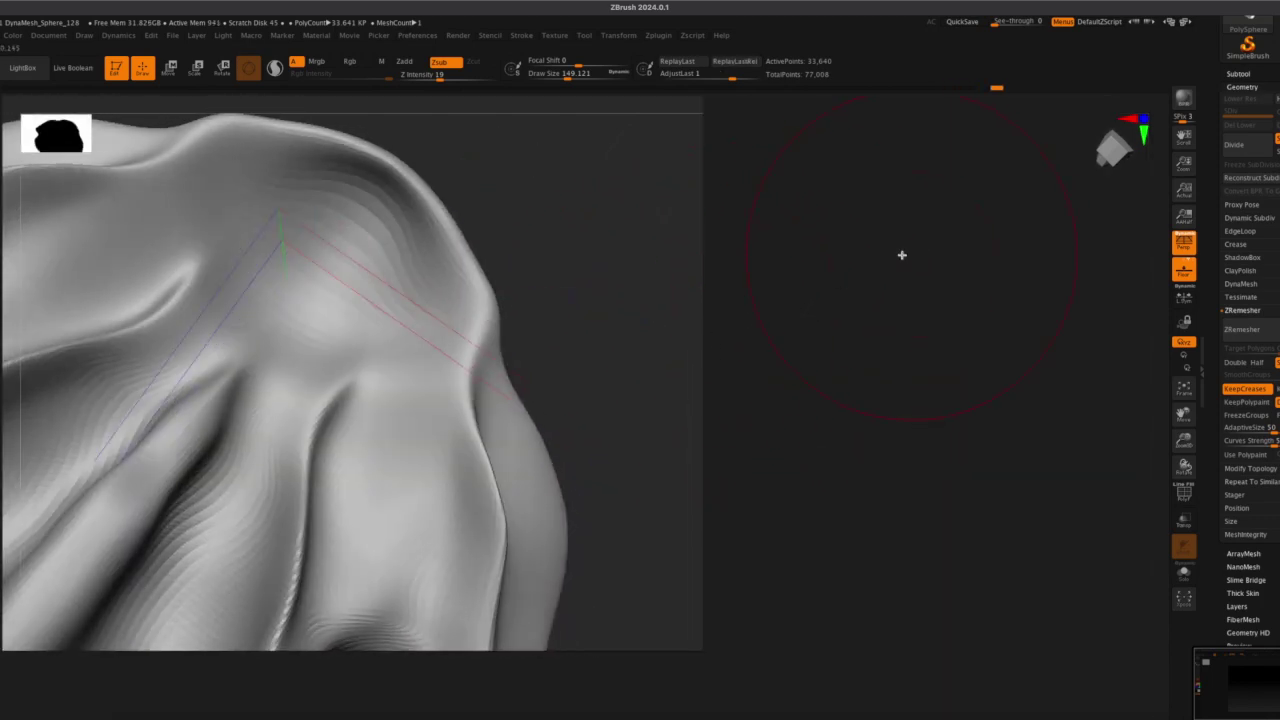
drag(819, 257, 811, 262)
mouse_move(1108, 153)
mouse_down()
mouse_move(1129, 171)
mouse_move(1103, 153)
mouse_up()
mouse_move(840, 215)
mouse_down()
mouse_move(838, 234)
mouse_move(841, 150)
mouse_up()
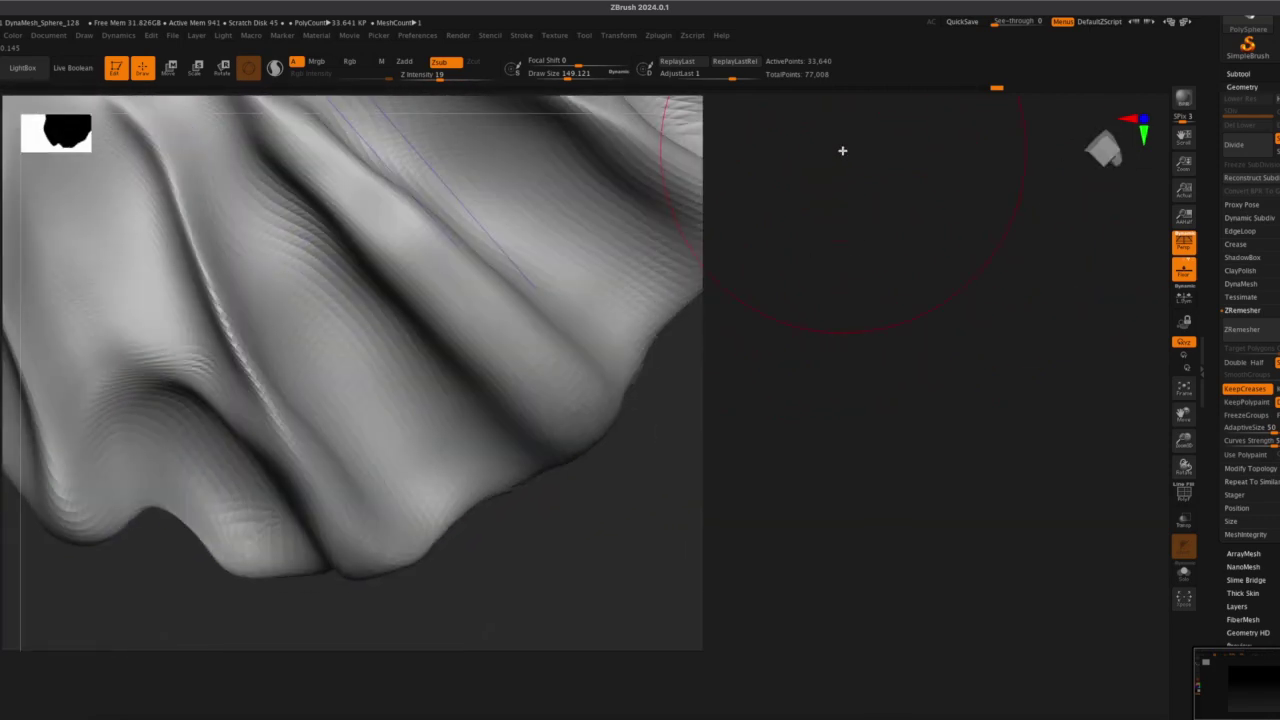
drag(1016, 463, 1154, 445)
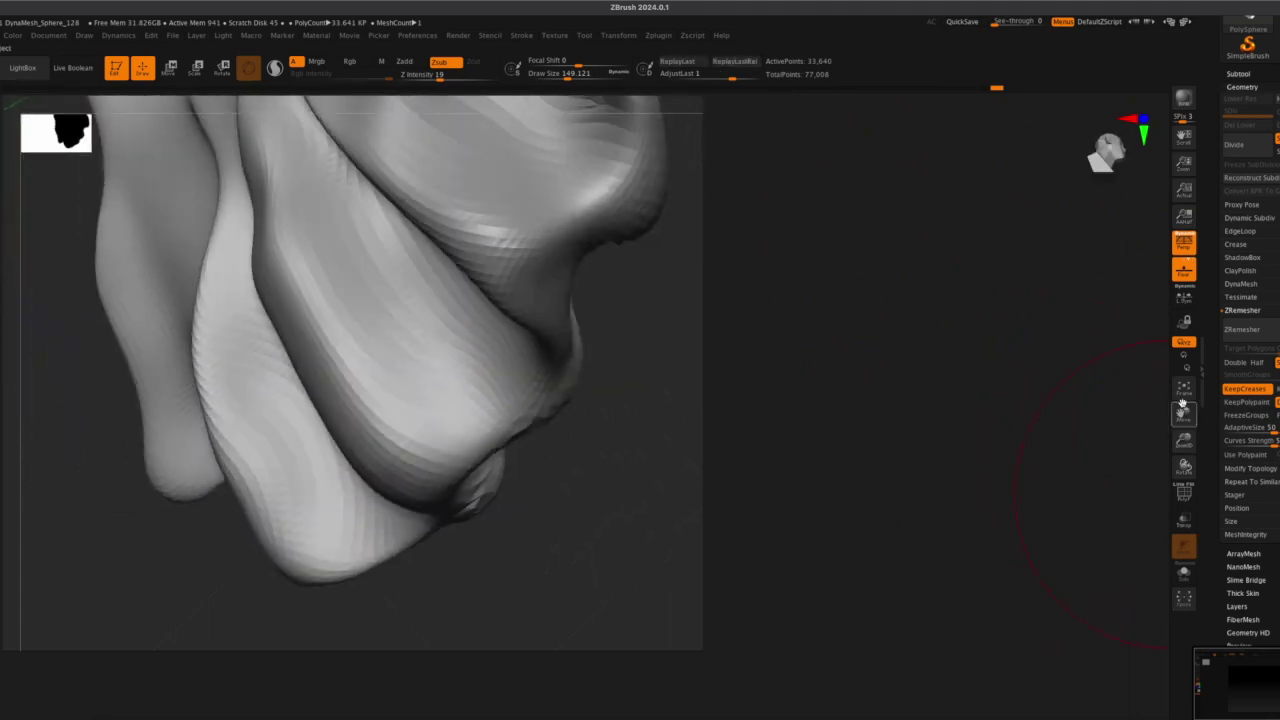
click(1183, 392)
drag(942, 386, 782, 469)
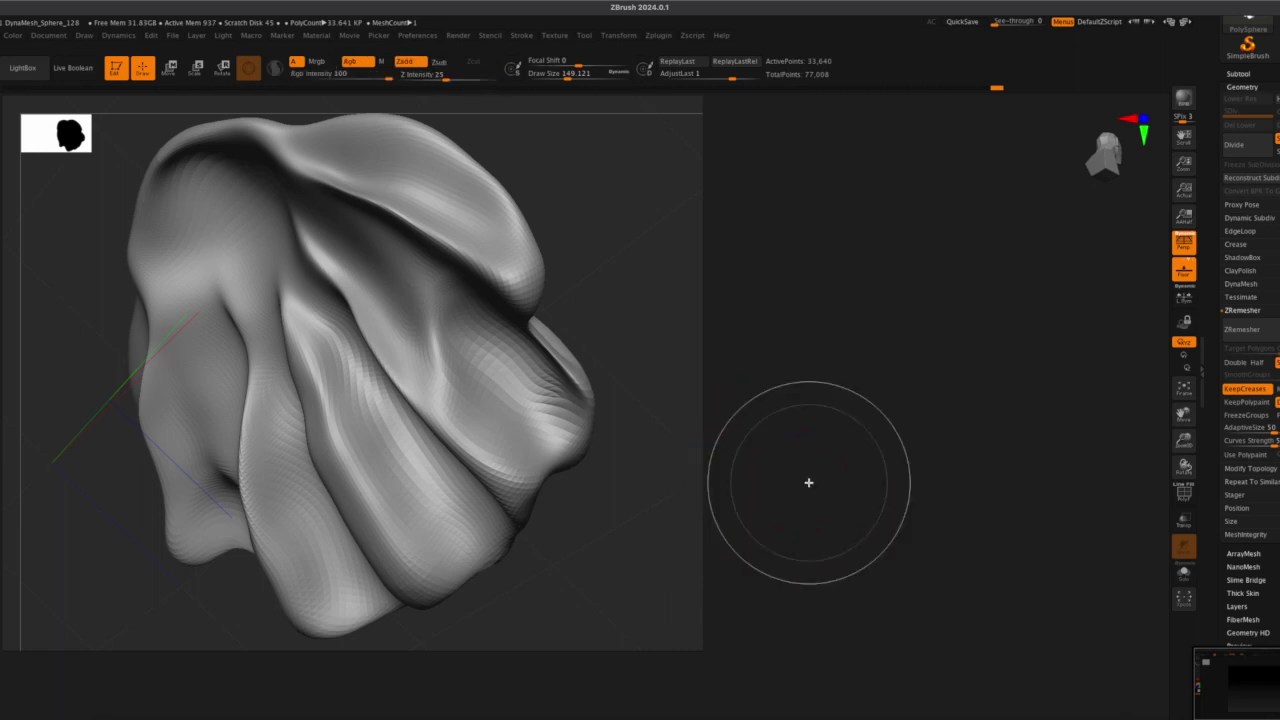
key(super+shift+5)
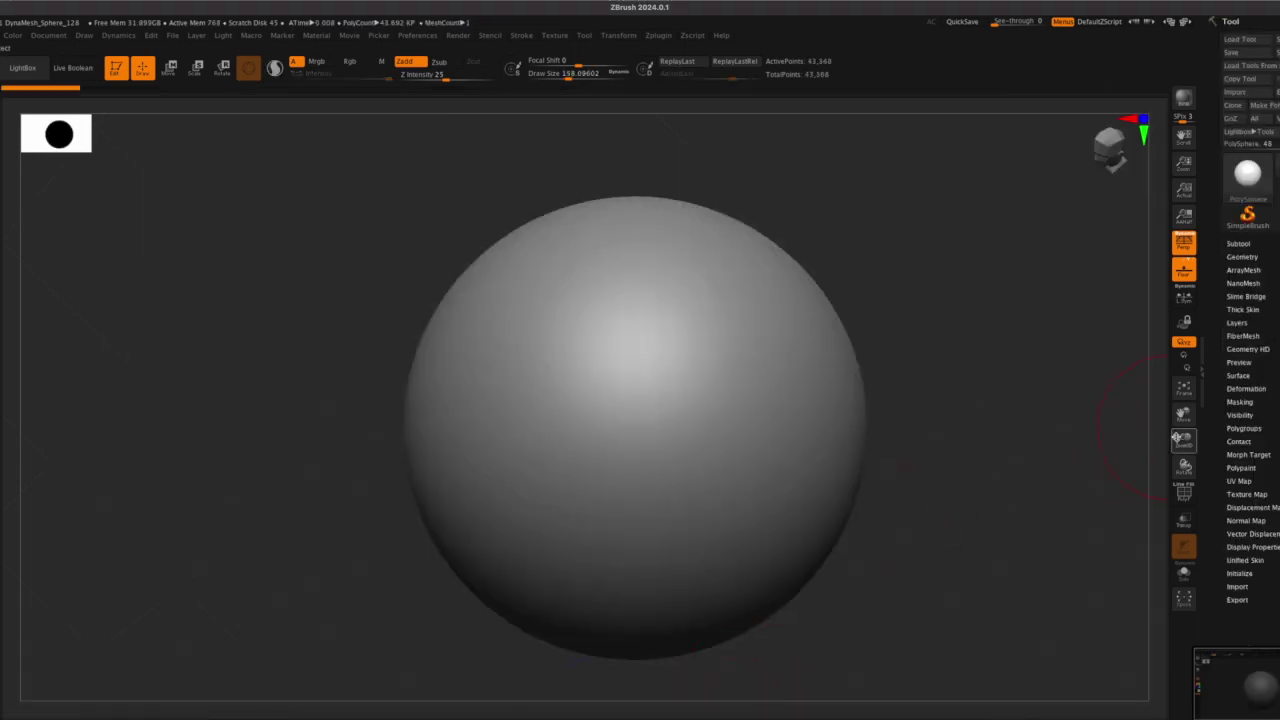
Scale the fresh PolySphere down along its green axis into a flattened disc
drag(1177, 438, 1182, 446)
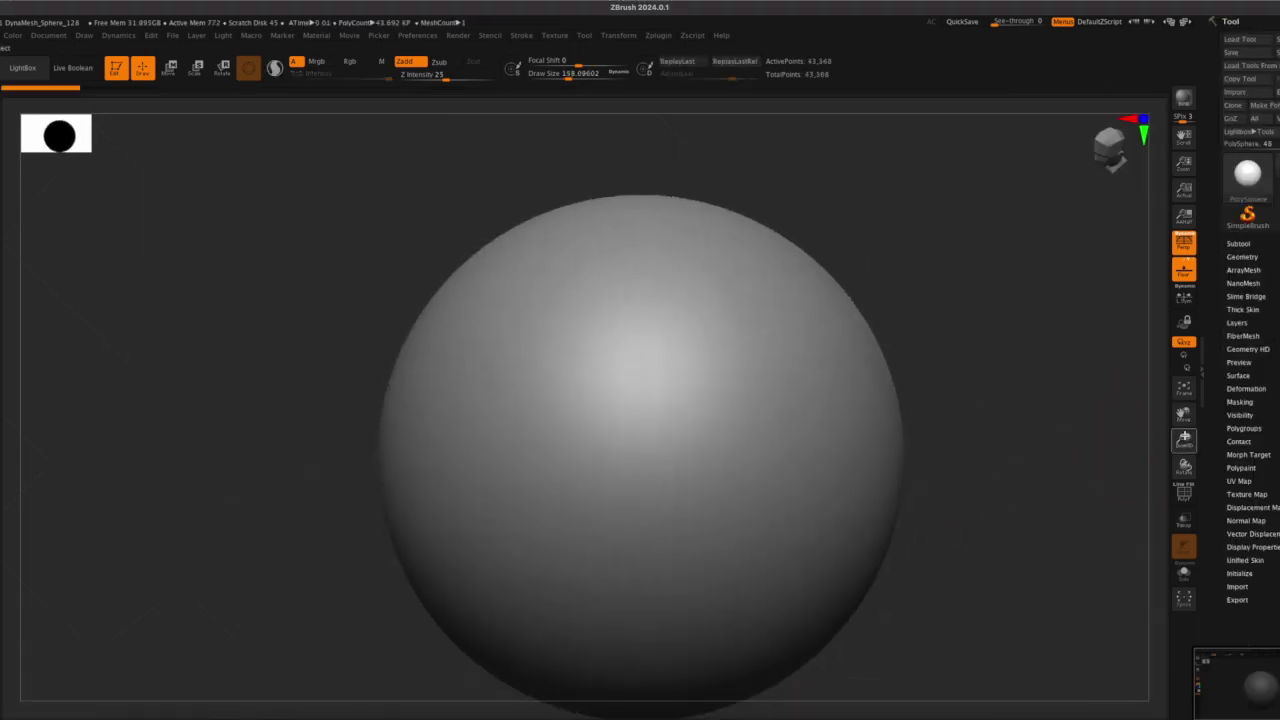
key(e)
drag(635, 427, 650, 575)
drag(760, 620, 920, 391)
drag(606, 420, 591, 457)
drag(850, 450, 880, 420)
drag(604, 421, 591, 450)
mouse_move(900, 410)
mouse_down()
mouse_move(957, 483)
mouse_move(900, 400)
mouse_up()
drag(602, 424, 591, 450)
drag(880, 450, 909, 407)
drag(622, 430, 635, 450)
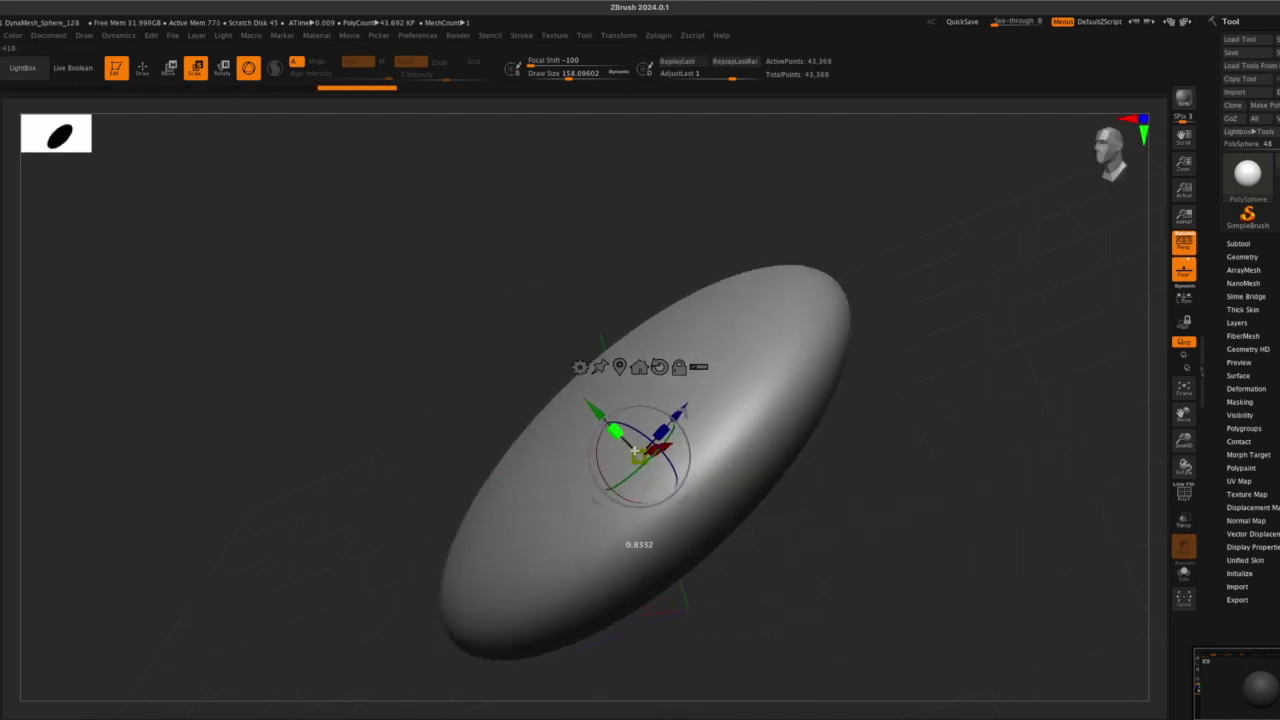
Return to drawing and switch the brush to Zsub at Z Intensity 25
key(q)
drag(440, 330, 357, 277)
mouse_move(930, 470)
alt+mouse_down()
mouse_move(939, 411)
mouse_move(962, 452)
alt+mouse_up()
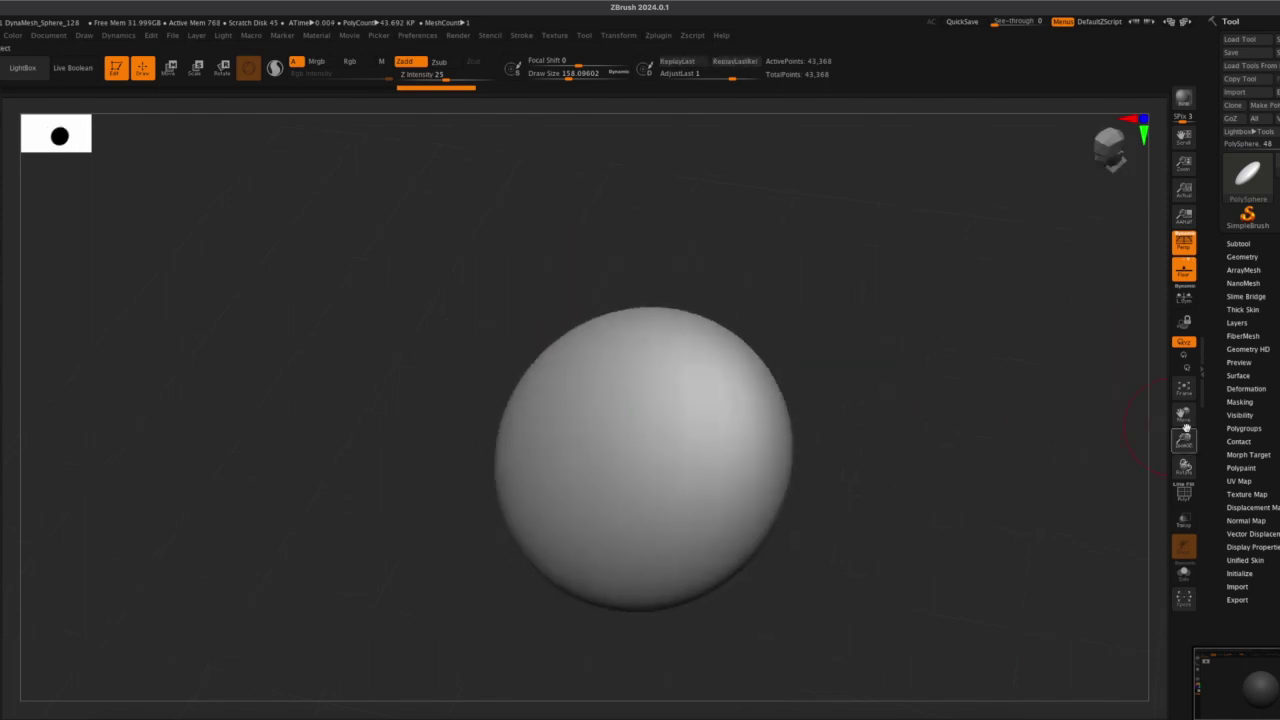
drag(1186, 434, 1186, 462)
click(443, 63)
key(ctrl+z)
mouse_move(620, 368)
mouse_down()
mouse_move(571, 457)
mouse_move(583, 379)
mouse_move(510, 510)
mouse_up()
key(ctrl+z)
key(ctrl+z)
drag(583, 360, 503, 530)
key(ctrl+z)
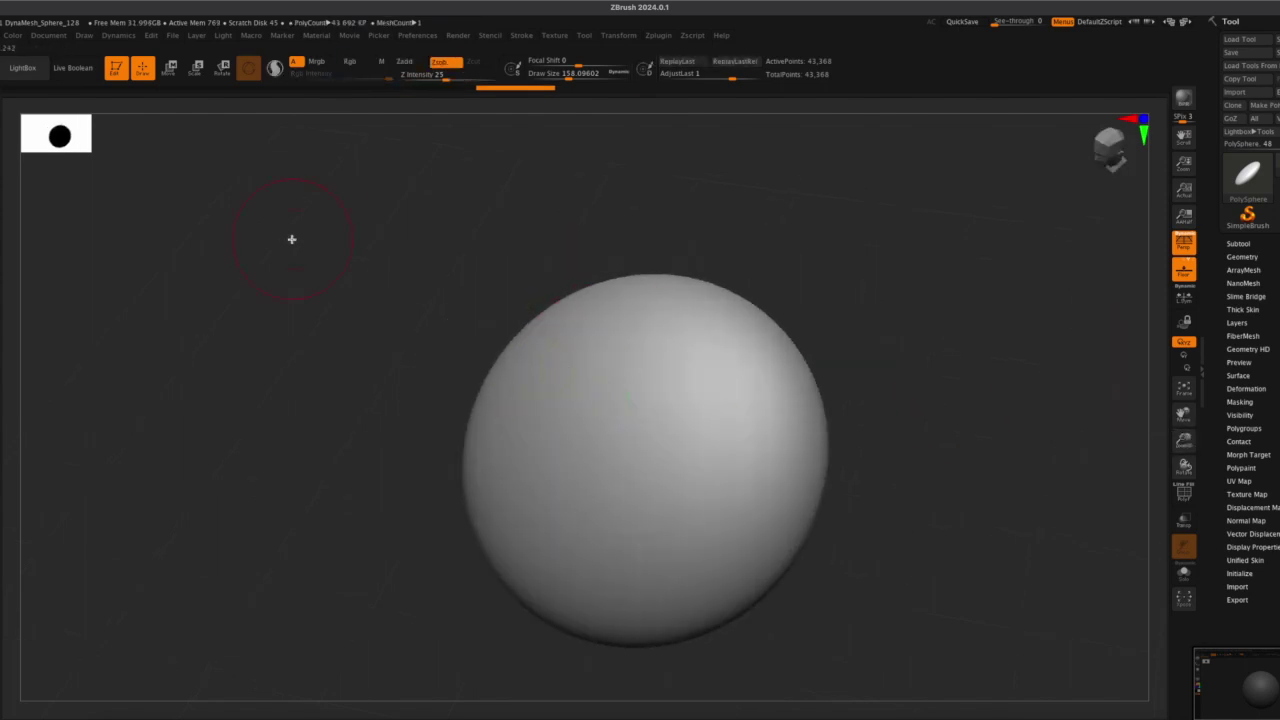
Try carving grooves down the face of the flattened sphere at a draw size of about 116, smoothing between them
drag(1184, 414, 1230, 392)
drag(1184, 440, 1186, 462)
drag(1010, 420, 1034, 444)
mouse_move(632, 300)
mouse_down()
mouse_move(600, 383)
mouse_move(641, 309)
mouse_move(560, 443)
mouse_move(570, 438)
mouse_up()
shift+drag(624, 357, 575, 510)
mouse_move(726, 309)
mouse_down()
mouse_move(672, 500)
mouse_move(697, 384)
mouse_up()
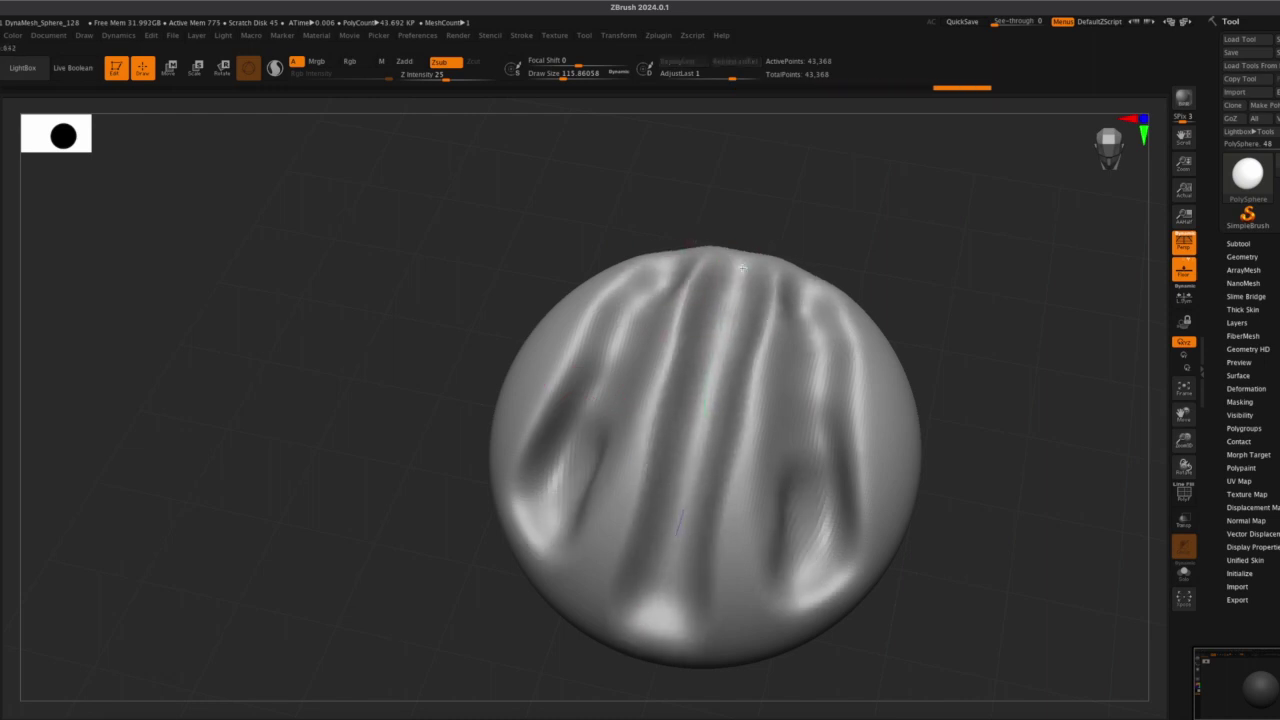
Try longer diagonal grooves across the disc's face, enlarging the draw size to about 172
drag(455, 365, 485, 350)
drag(583, 314, 514, 457)
mouse_move(425, 478)
mouse_down()
mouse_move(397, 389)
mouse_move(407, 441)
mouse_move(378, 502)
mouse_up()
drag(677, 297, 510, 448)
key(ctrl+z)
drag(563, 80, 570, 80)
mouse_move(685, 310)
mouse_down()
mouse_move(667, 388)
mouse_move(510, 585)
mouse_up()
Try smoothing the ridges between the trial grooves toward the outer side of the disc
drag(425, 560, 428, 470)
mouse_move(685, 482)
shift+mouse_down()
mouse_move(566, 589)
mouse_move(563, 534)
mouse_move(660, 500)
shift+mouse_up()
shift+drag(814, 540, 845, 620)
mouse_move(918, 530)
mouse_down()
mouse_move(917, 597)
mouse_move(940, 580)
mouse_up()
shift+drag(890, 440, 936, 541)
Undo the trial grooves and the test strokes on the disc's ridges
key(ctrl+shift+z)
key(ctrl+shift+z)
key(ctrl+shift+z)
key(ctrl+shift+z)
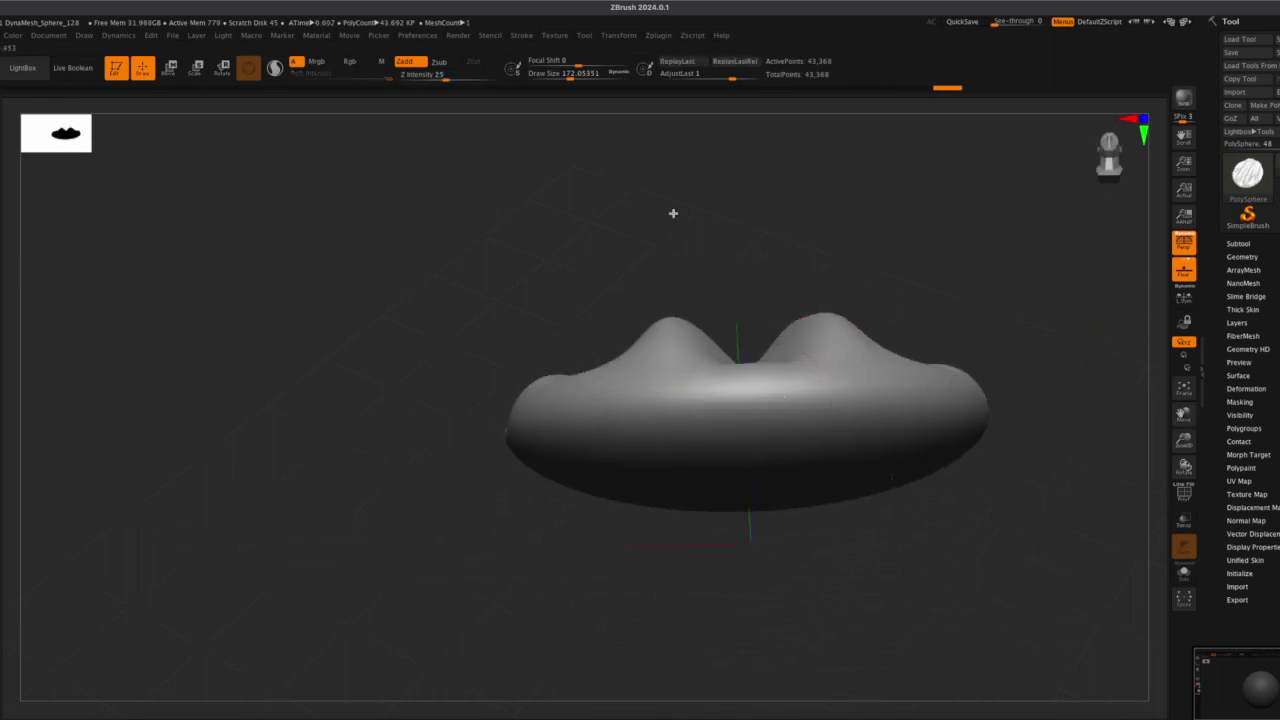
drag(626, 323, 626, 391)
key(ctrl+z)
key(ctrl+z)
key(ctrl+z)
Reduce the draw size to about 97, sculpt grooves down the disc from its rim, and undo the last change
drag(450, 540, 455, 440)
drag(571, 80, 560, 80)
drag(594, 332, 642, 540)
drag(604, 337, 634, 429)
drag(940, 480, 932, 360)
key(ctrl+z)
Carve long grooves from the disc's rim that converge at its opposite end
mouse_move(608, 348)
mouse_down()
mouse_move(597, 306)
mouse_move(606, 345)
mouse_up()
drag(450, 270, 458, 375)
drag(642, 335, 680, 543)
drag(618, 328, 678, 562)
drag(589, 308, 688, 604)
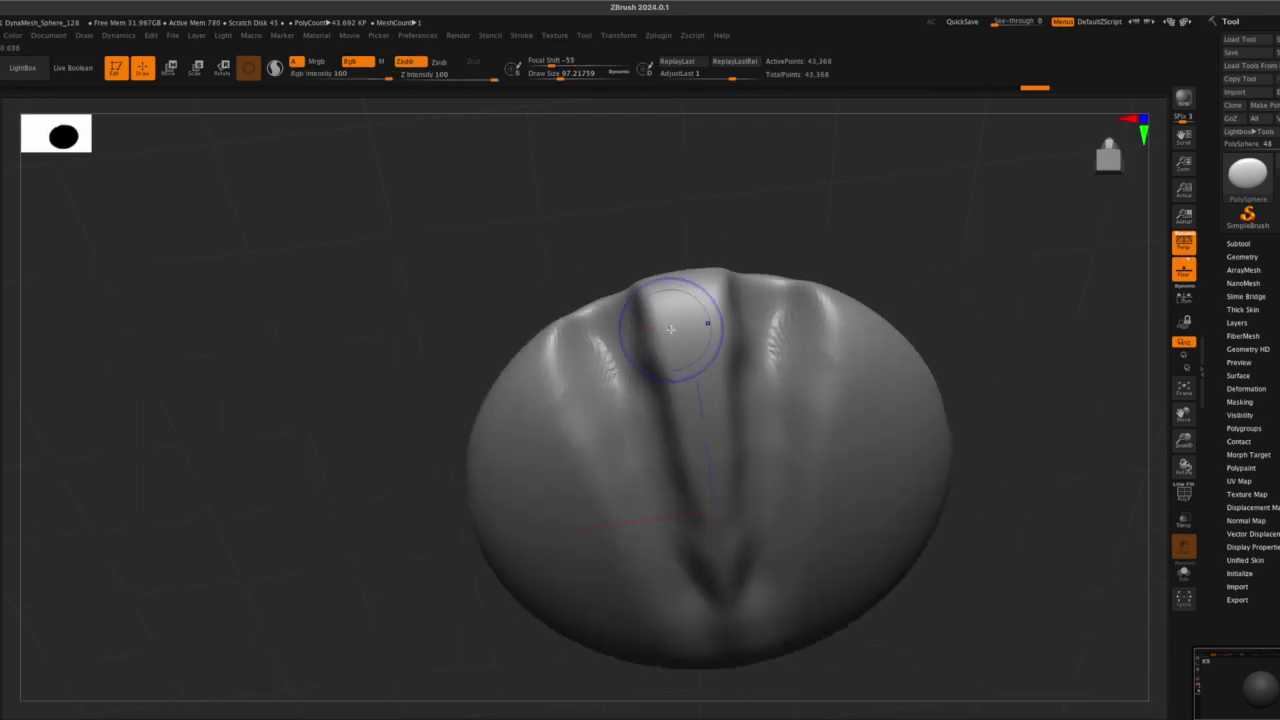
mouse_move(628, 195)
mouse_down()
mouse_move(637, 269)
mouse_move(646, 217)
mouse_move(645, 245)
mouse_up()
drag(556, 448, 570, 493)
Carve a wide groove down the outer side of the ribbed face and smooth its upper part
drag(595, 575, 620, 631)
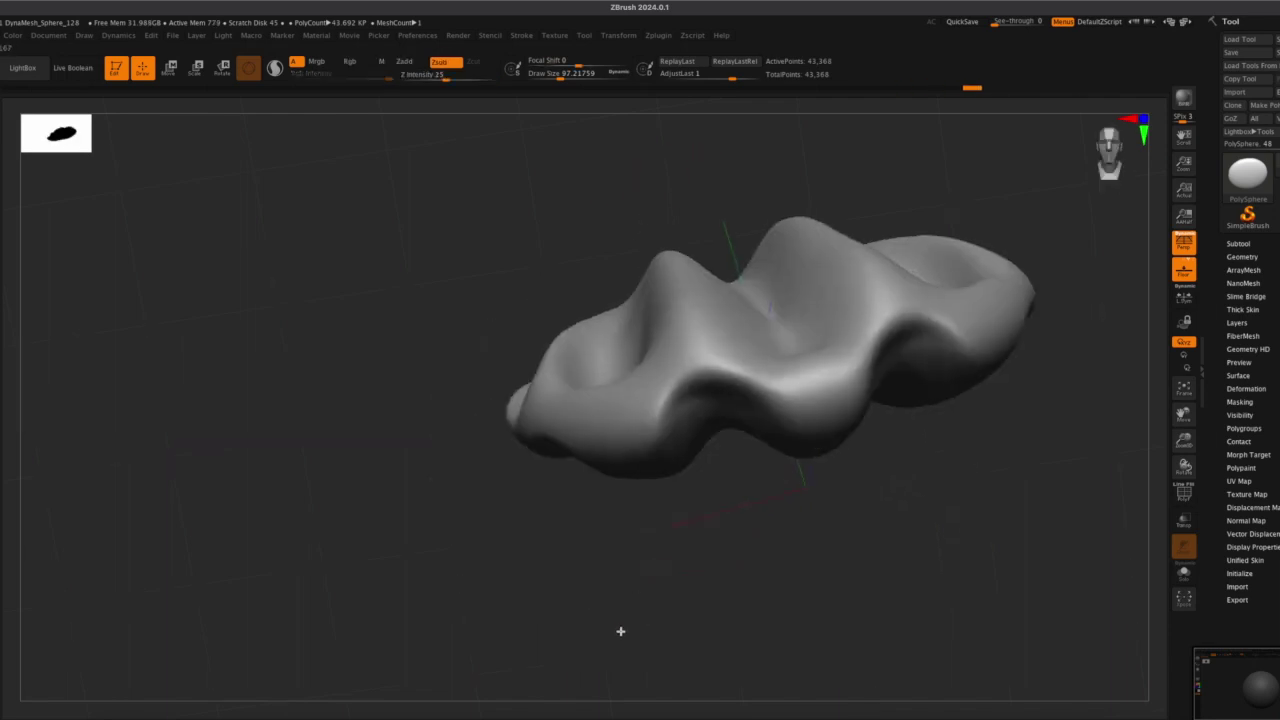
right_drag(620, 631, 572, 592)
drag(551, 474, 543, 657)
alt+right_drag(545, 659, 577, 450)
drag(590, 360, 598, 476)
drag(603, 325, 577, 629)
mouse_move(574, 430)
shift+mouse_down()
mouse_move(589, 286)
mouse_move(667, 325)
shift+mouse_up()
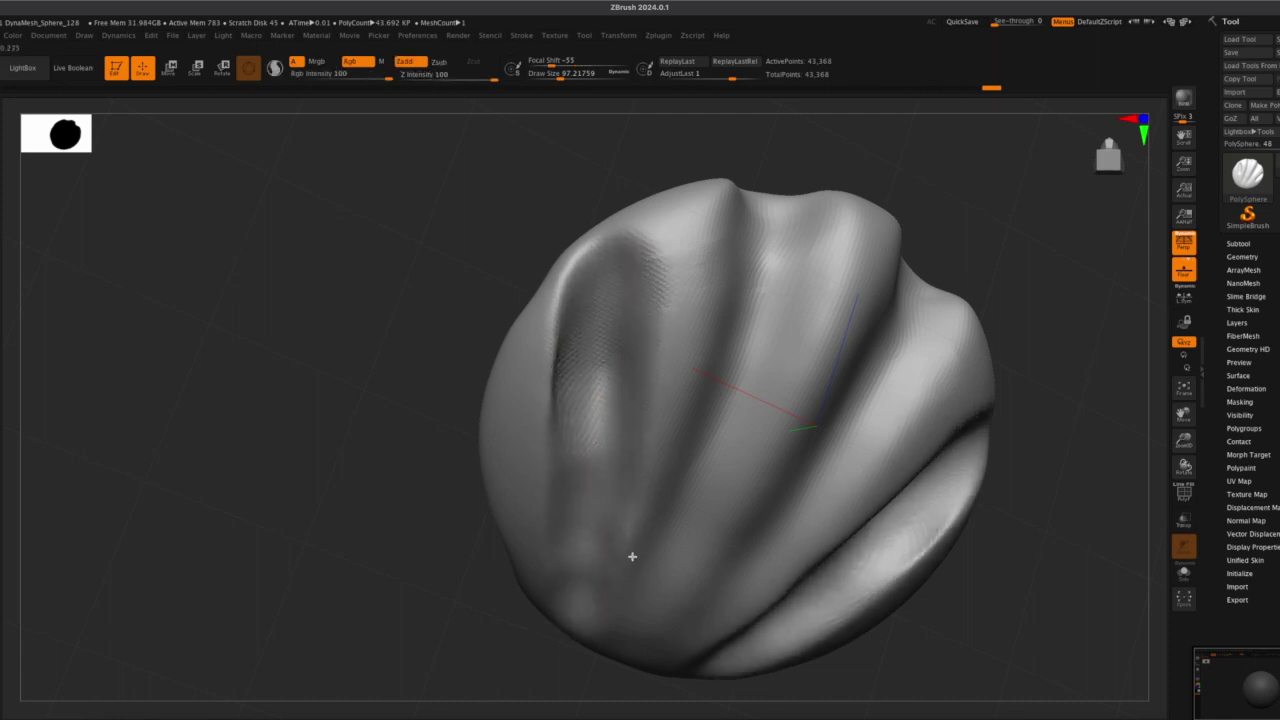
Smooth and rework the outer groove, then deepen the adjoining groove where the ribs converge, undoing stray strokes
shift+drag(563, 394, 620, 265)
drag(609, 352, 627, 550)
key(ctrl+z)
mouse_move(607, 386)
mouse_down()
mouse_move(577, 597)
mouse_move(597, 433)
mouse_up()
drag(675, 515, 622, 615)
key(ctrl+z)
drag(671, 526, 608, 612)
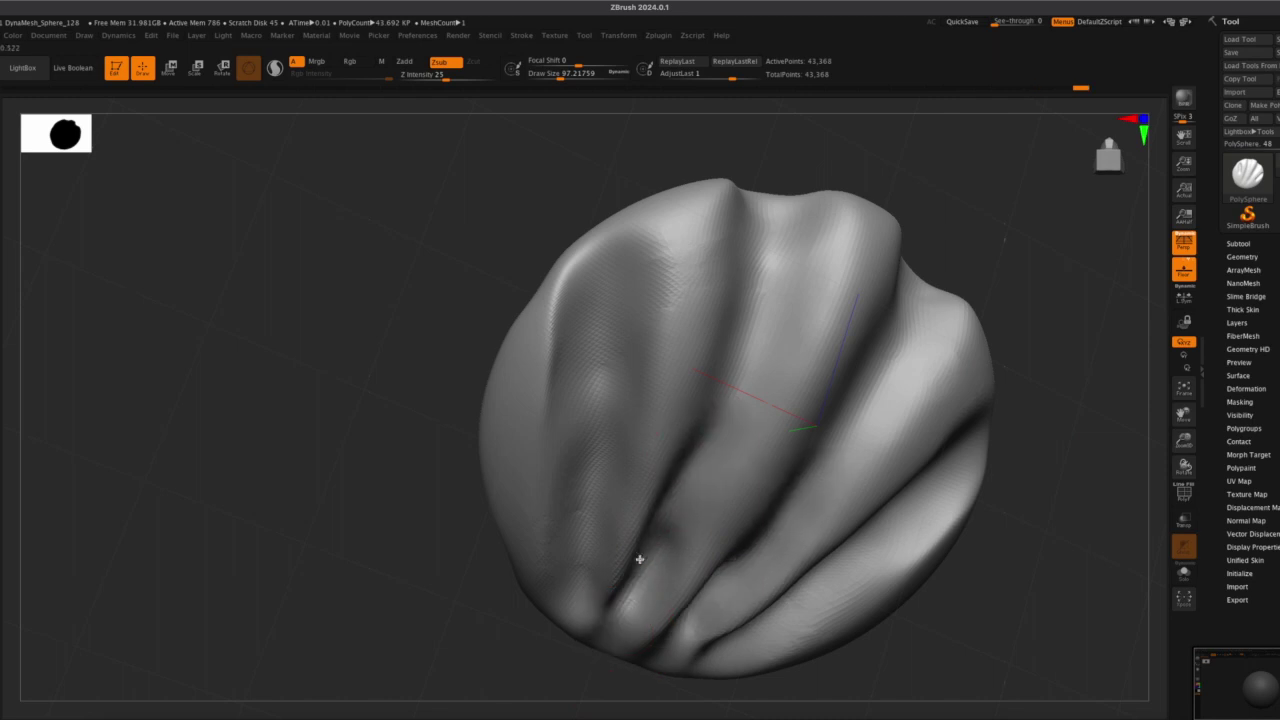
Deepen the central grooves toward the converging end, change the draw size, and smooth the neighbouring ribs
drag(711, 440, 625, 580)
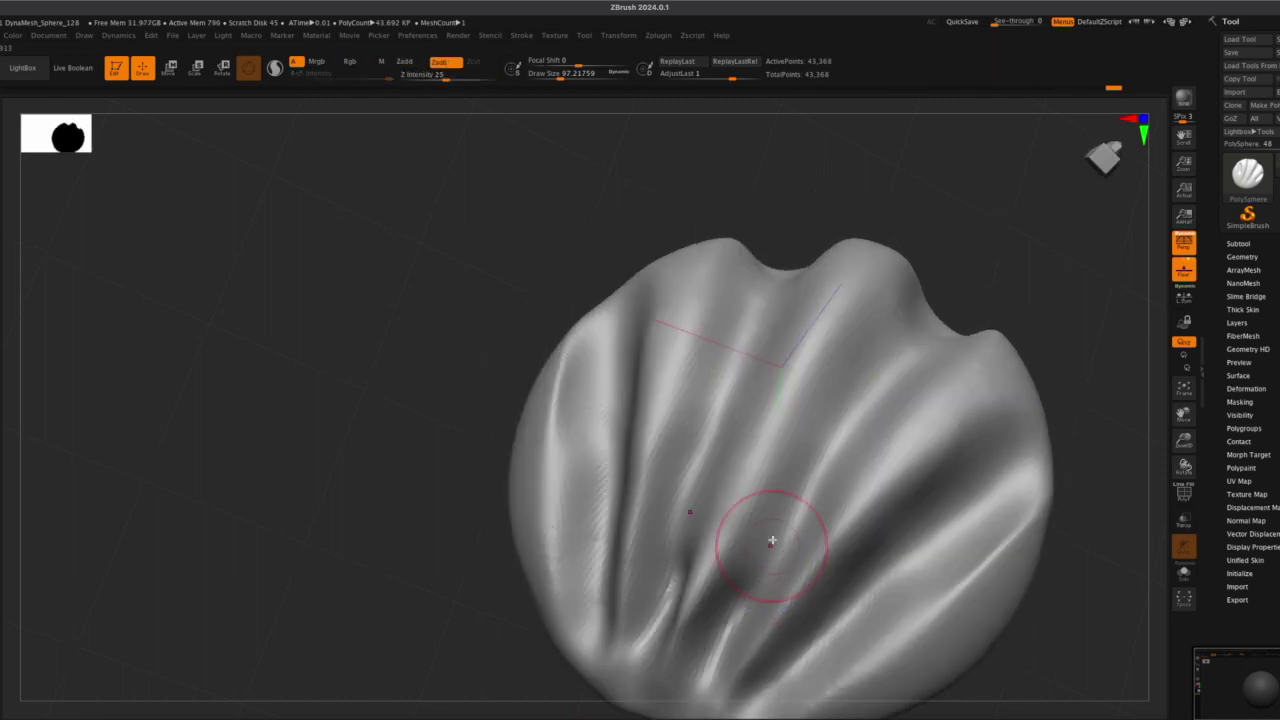
drag(771, 540, 800, 460)
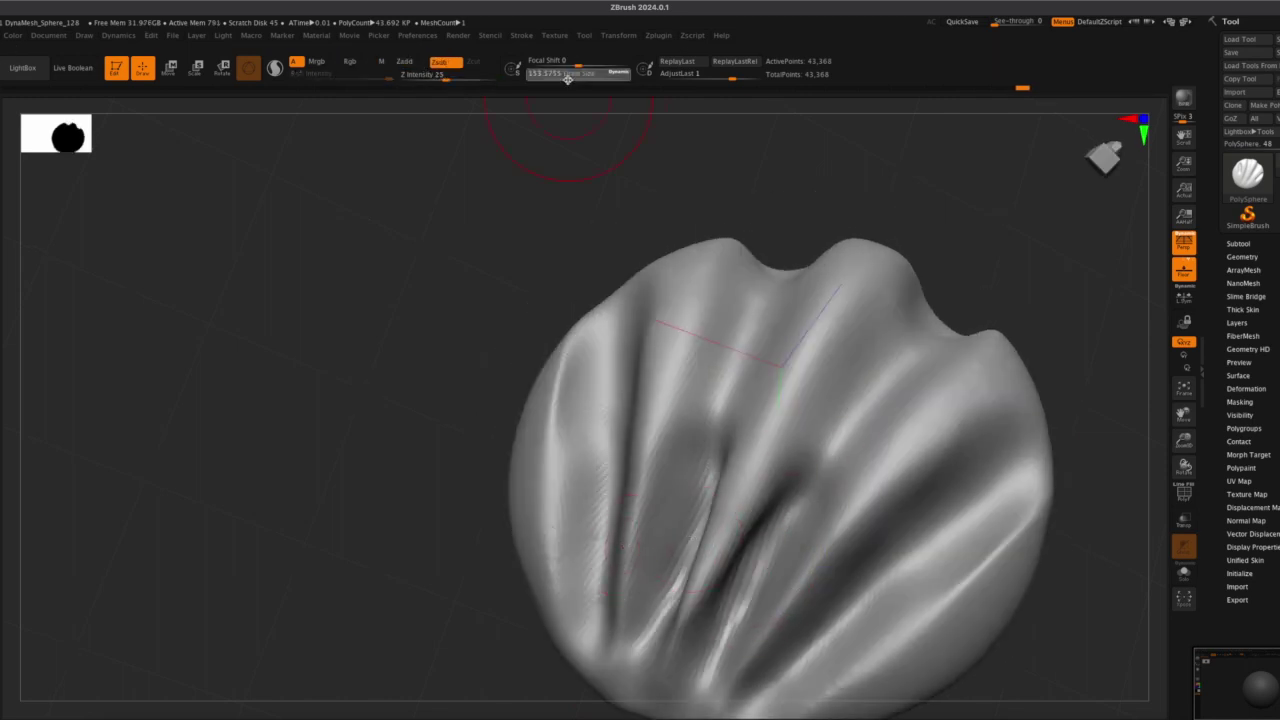
drag(563, 80, 569, 78)
shift+drag(725, 590, 711, 480)
shift+drag(590, 470, 605, 610)
Refine the central groove with smaller strokes and deepen the long outer groove down to the converging end
drag(728, 440, 766, 355)
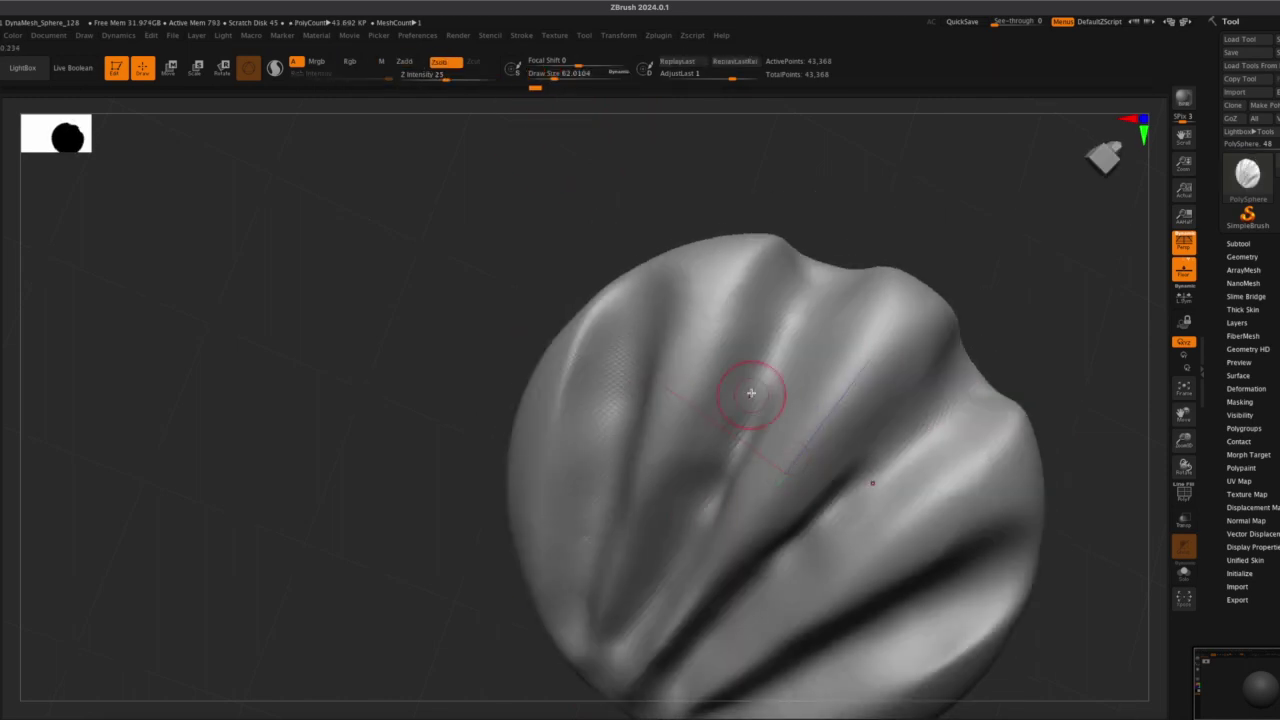
key(ctrl+z)
click(563, 80)
mouse_move(725, 475)
mouse_down()
mouse_move(762, 395)
mouse_move(704, 496)
mouse_up()
mouse_move(780, 335)
mouse_down()
mouse_move(736, 458)
mouse_move(646, 586)
mouse_move(731, 351)
mouse_move(768, 345)
mouse_up()
drag(637, 306, 596, 600)
drag(638, 308, 585, 600)
Carve and smooth a groove along the shell's side, then touch up the rib beside it
mouse_move(1080, 570)
mouse_down()
mouse_move(1057, 703)
mouse_move(1157, 343)
mouse_move(857, 543)
mouse_move(795, 550)
mouse_move(820, 552)
mouse_up()
mouse_move(820, 600)
alt+mouse_down()
mouse_move(870, 550)
mouse_move(890, 690)
alt+mouse_up()
drag(860, 510, 940, 515)
drag(400, 514, 376, 620)
shift+drag(383, 573, 366, 665)
mouse_move(1100, 550)
mouse_down()
mouse_move(1089, 426)
mouse_move(1040, 560)
mouse_up()
drag(612, 390, 583, 466)
drag(480, 480, 560, 440)
mouse_move(618, 385)
alt+mouse_down()
mouse_move(580, 463)
mouse_move(631, 371)
mouse_move(586, 409)
alt+mouse_up()
Carve the hollows between the ribs at the shell's rim and smooth the edge beside them
drag(485, 455, 960, 440)
drag(551, 369, 880, 400)
mouse_move(1014, 363)
alt+mouse_down()
mouse_move(930, 240)
mouse_move(883, 277)
mouse_move(770, 319)
mouse_move(772, 332)
alt+mouse_up()
mouse_move(640, 240)
mouse_down()
mouse_move(731, 337)
mouse_move(786, 263)
mouse_move(740, 215)
mouse_up()
mouse_move(786, 270)
mouse_down()
mouse_move(744, 318)
mouse_move(827, 254)
mouse_up()
drag(930, 205, 900, 235)
drag(932, 268, 895, 318)
drag(886, 263, 893, 320)
shift+drag(812, 262, 735, 314)
key(ctrl+shift+z)
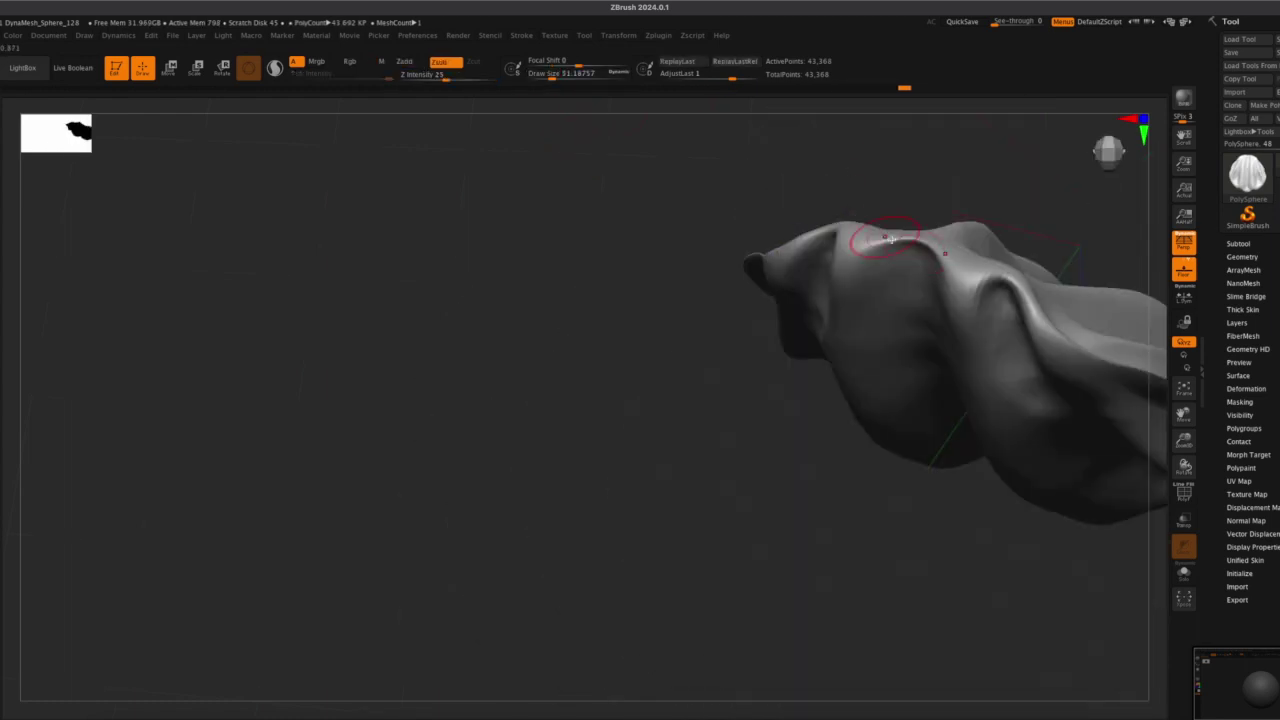
key(ctrl+shift+z)
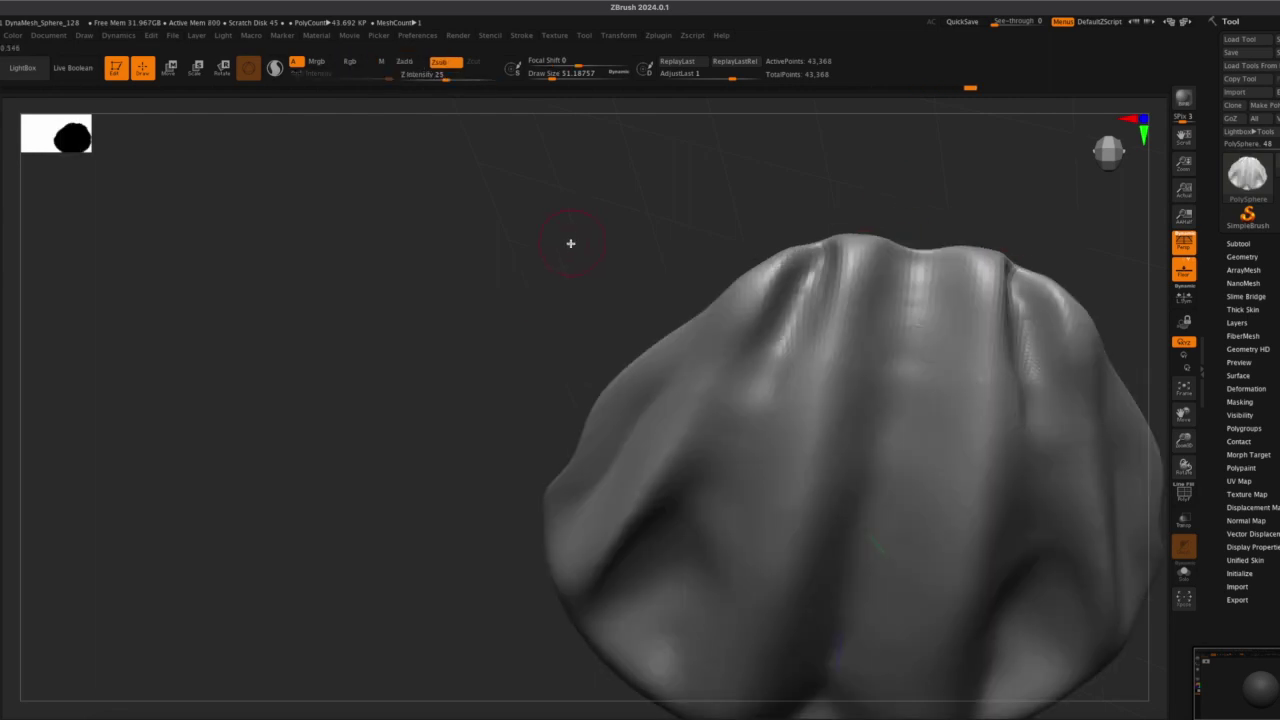
Deepen a central groove on the other face of the shell and smooth the rib next to it
drag(571, 243, 580, 290)
drag(1184, 441, 1120, 330)
drag(1184, 415, 1145, 510)
drag(1192, 442, 1188, 545)
drag(829, 397, 806, 505)
drag(966, 337, 951, 366)
shift+drag(812, 410, 761, 509)
shift+drag(787, 414, 764, 504)
mouse_move(972, 370)
mouse_down()
mouse_move(932, 383)
mouse_move(955, 400)
mouse_up()
drag(829, 371, 838, 490)
Extend a narrow groove from the rim down this face and smooth its upper end
drag(1184, 441, 1184, 475)
drag(1010, 330, 950, 320)
drag(796, 242, 797, 415)
shift+drag(757, 255, 766, 311)
drag(985, 320, 980, 342)
mouse_move(775, 268)
mouse_down()
mouse_move(795, 342)
mouse_move(858, 408)
mouse_move(830, 340)
mouse_move(769, 408)
mouse_move(789, 256)
mouse_up()
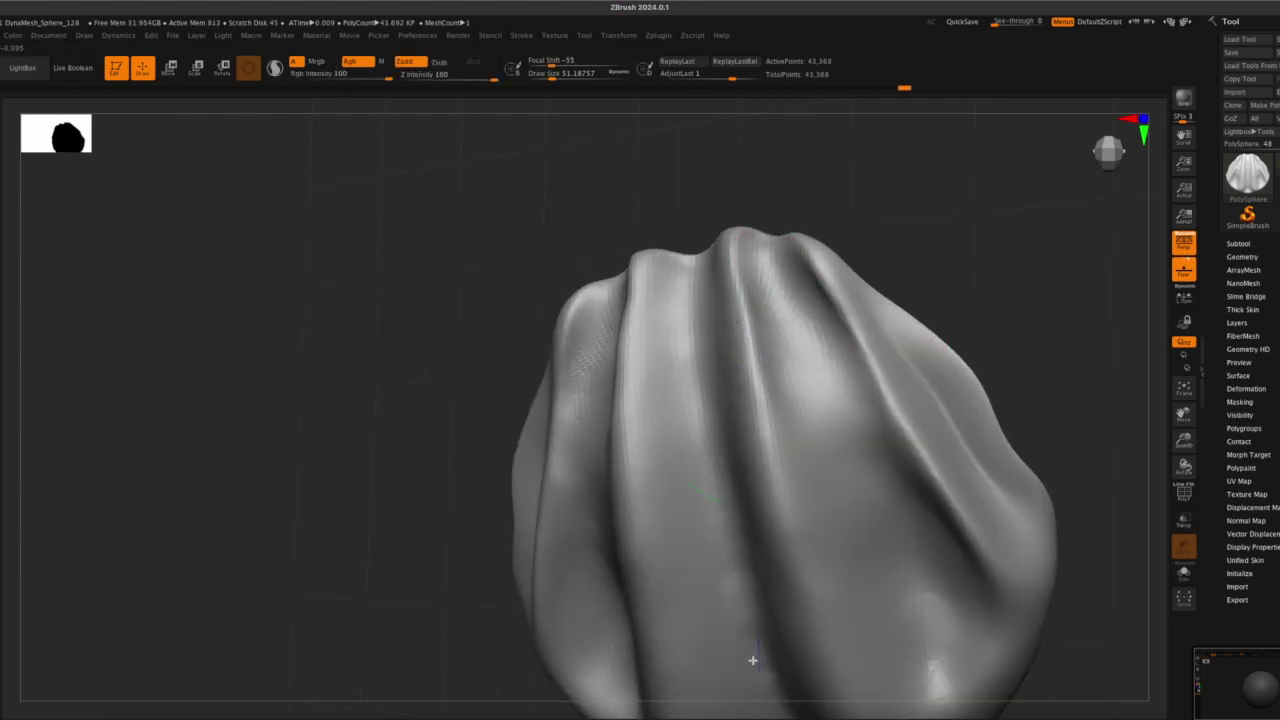
Carve long grooves from the rim down the wide outer ribs, redoing one undone stroke
mouse_move(849, 390)
mouse_down()
mouse_move(811, 346)
mouse_move(955, 520)
mouse_up()
drag(990, 345, 1041, 346)
key(ctrl+z)
drag(815, 329, 945, 505)
drag(1000, 333, 945, 333)
drag(763, 270, 806, 488)
mouse_move(941, 296)
mouse_down()
mouse_move(957, 294)
mouse_move(941, 296)
mouse_up()
drag(1183, 414, 1148, 388)
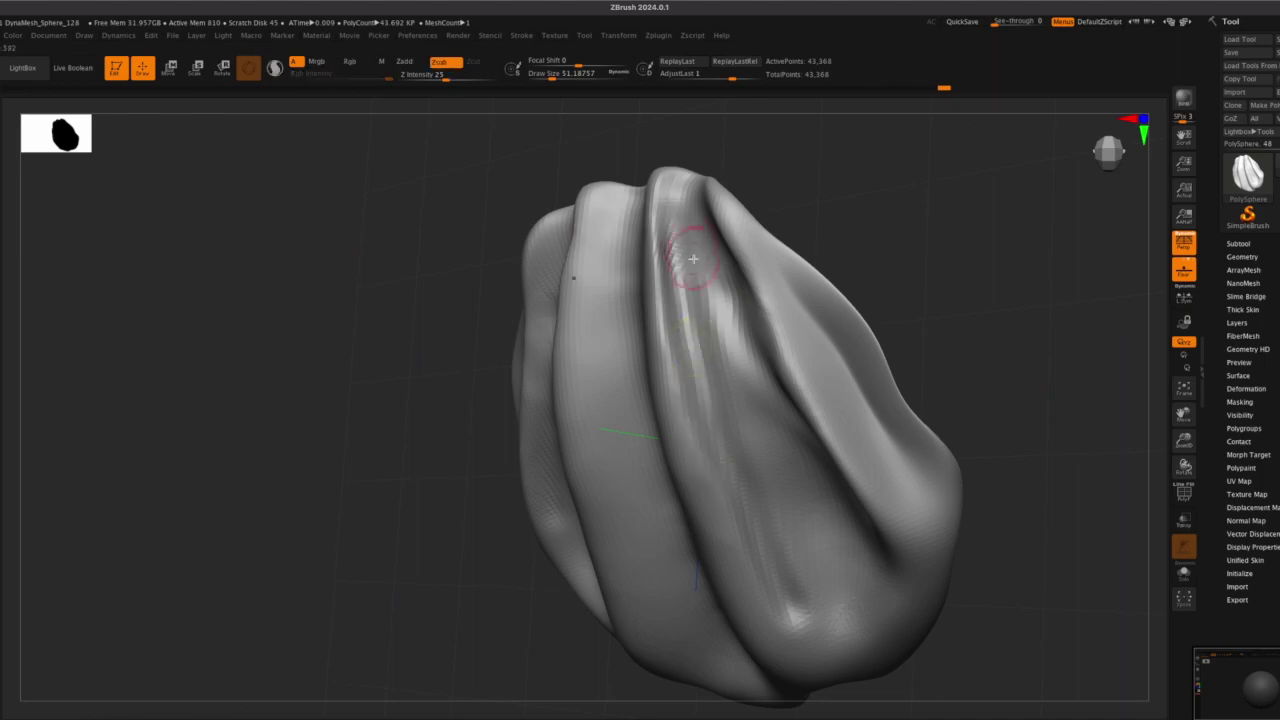